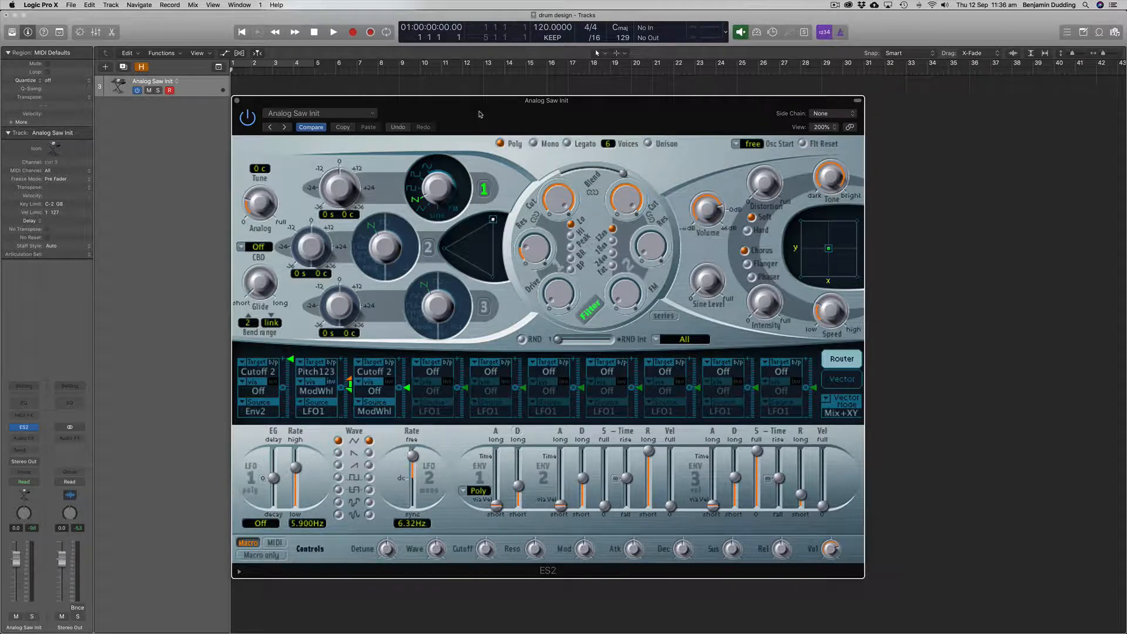
left_click(371, 114)
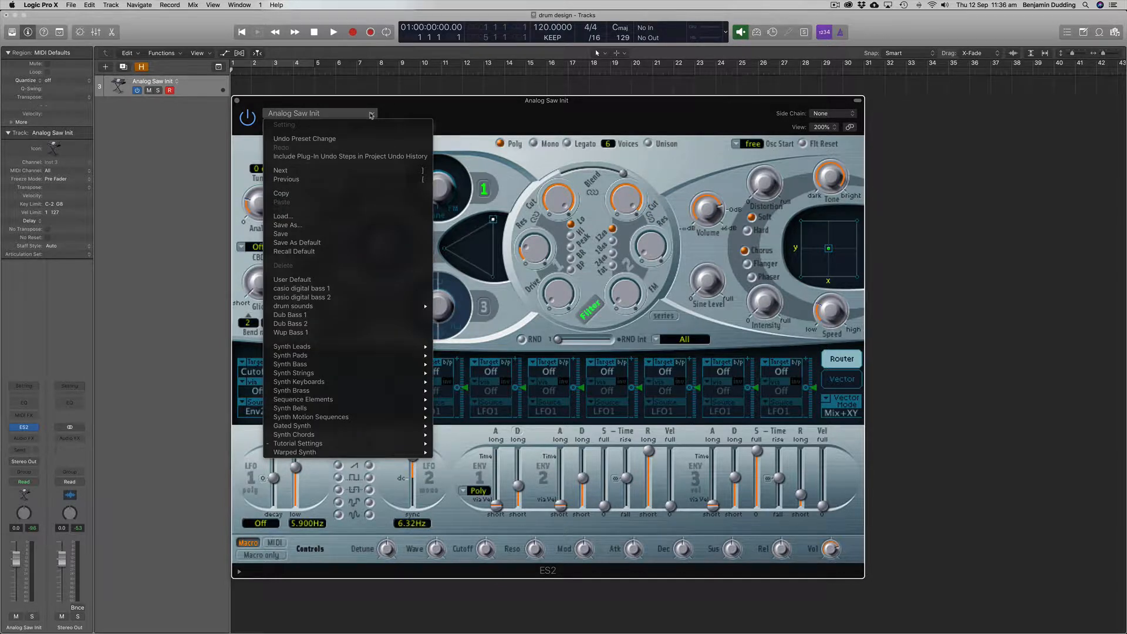
left_click(300, 243)
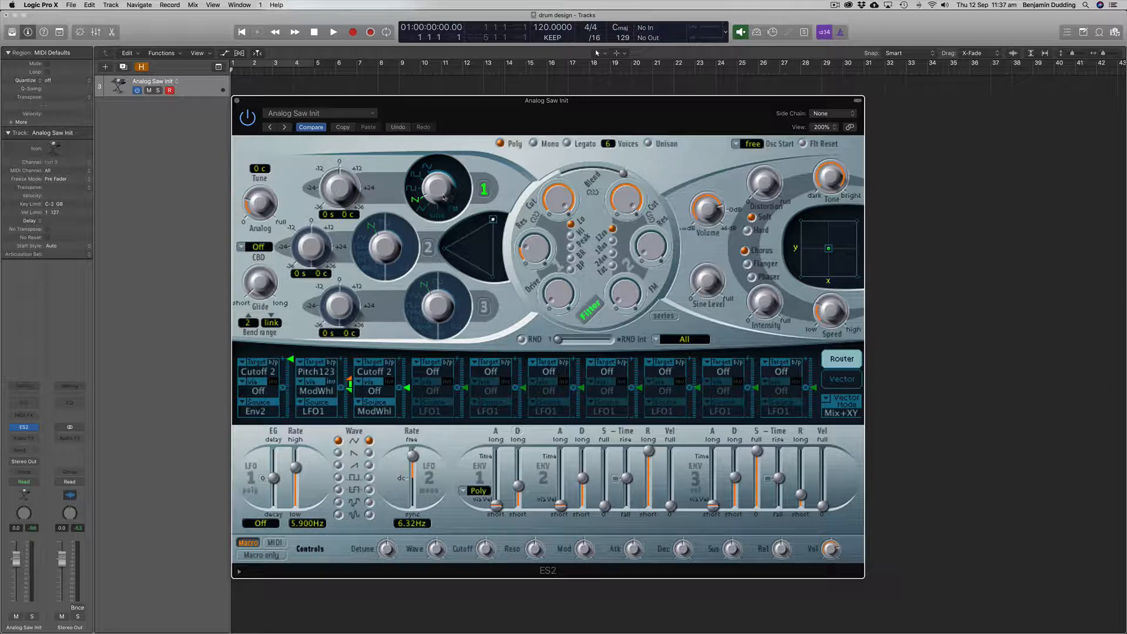
Replace oscillator 1 with oscillator 3 set to Noise, and move the oscillator mix point fully to oscillator 3
left_click(484, 189)
left_click(484, 308)
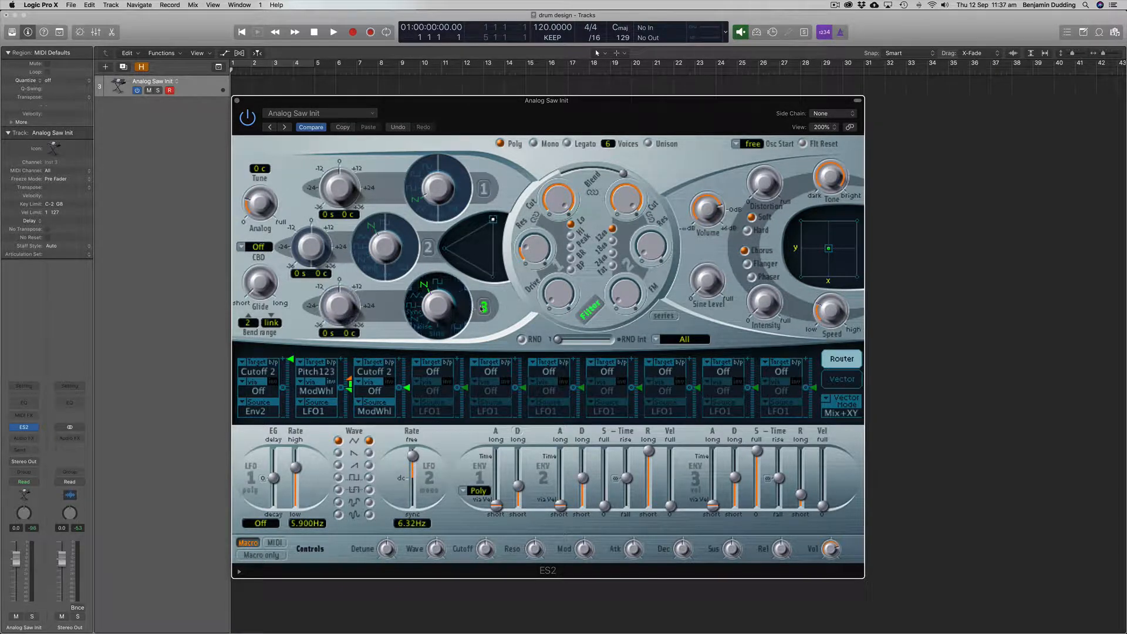
left_click(422, 327)
left_click_drag(493, 219, 498, 282)
Shape envelope 3 with minimum attack, zero sustain and a decay of about 46 ms
left_click_drag(714, 506, 715, 509)
left_click_drag(757, 452, 757, 522)
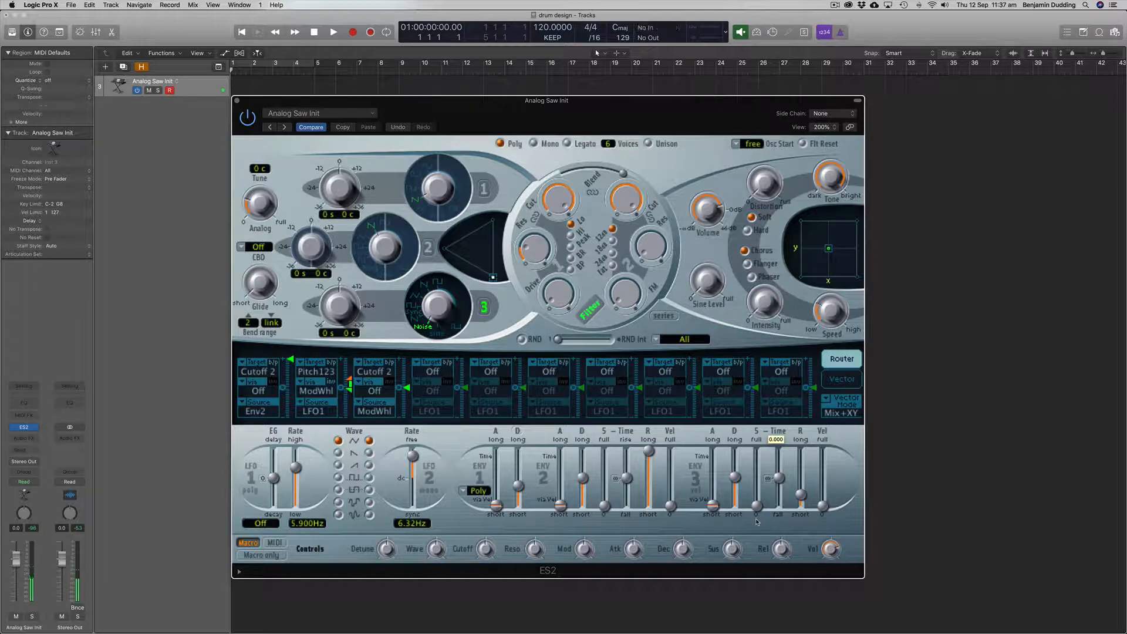
left_click(801, 498)
left_click_drag(801, 498, 801, 496)
mouse_move(736, 479)
left_click_drag(736, 479, 736, 495)
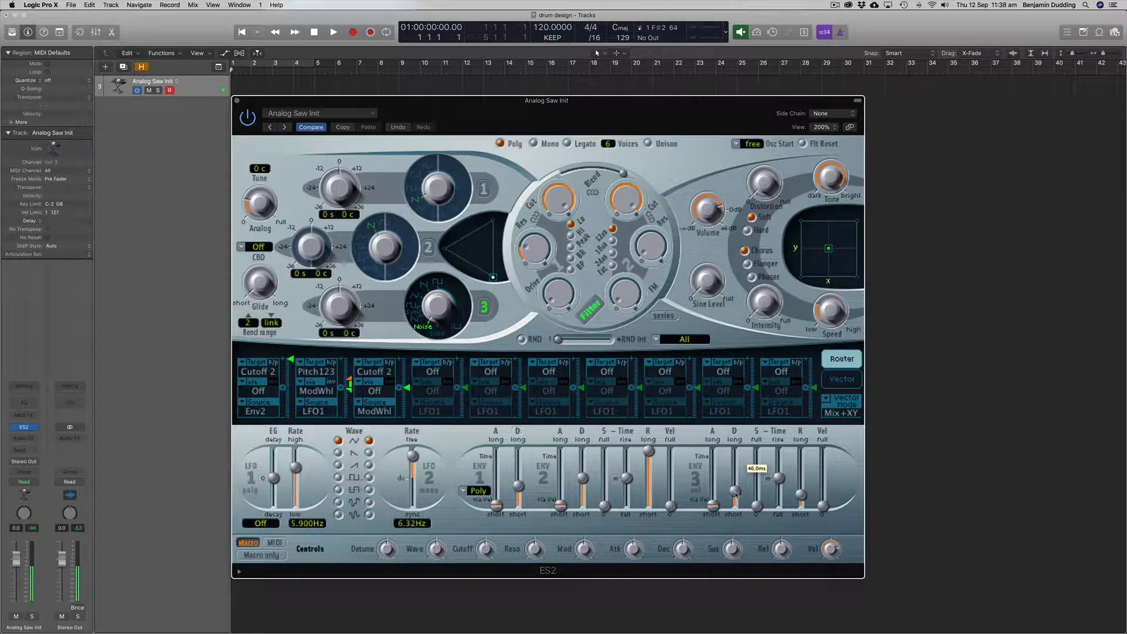
left_click_drag(736, 495, 737, 496)
Switch on oscillator 1 with the FM waveform and move the oscillator mix point fully to it
left_click(484, 189)
left_click_drag(493, 276, 493, 219)
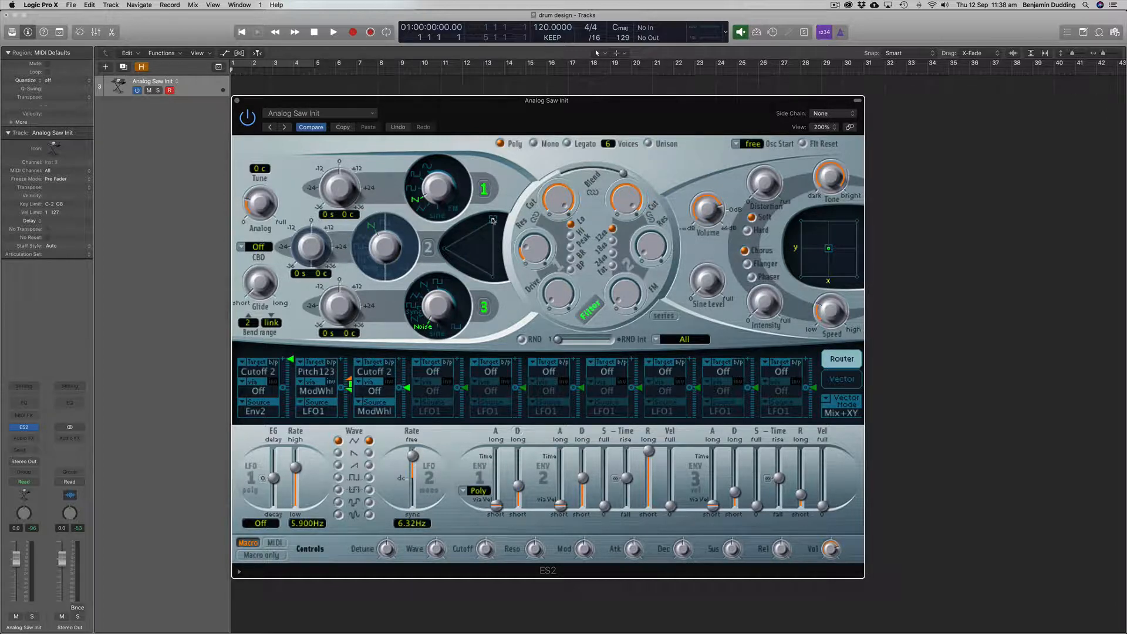
left_click_drag(432, 193, 438, 164)
Switch on oscillator 2 and set its waveform to the digital sine wave, keeping oscillator 1 on
left_click(429, 248)
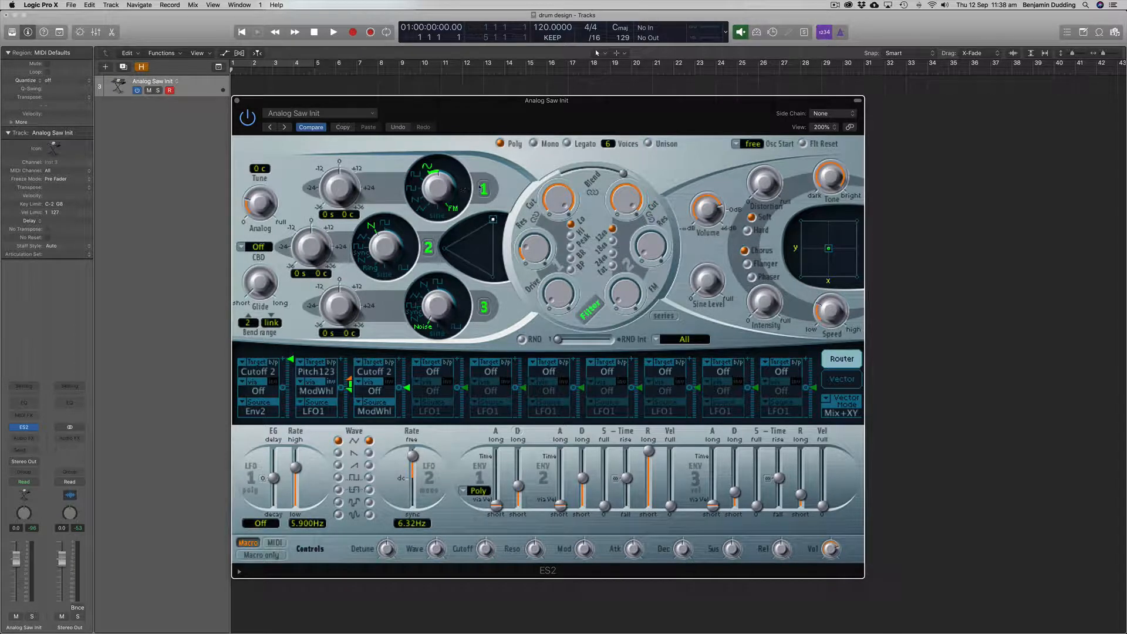
left_click(484, 188)
left_click_drag(385, 246, 386, 270)
Lengthen envelope 3's decay and increase oscillator 1's FM amount
left_click_drag(735, 492, 737, 468)
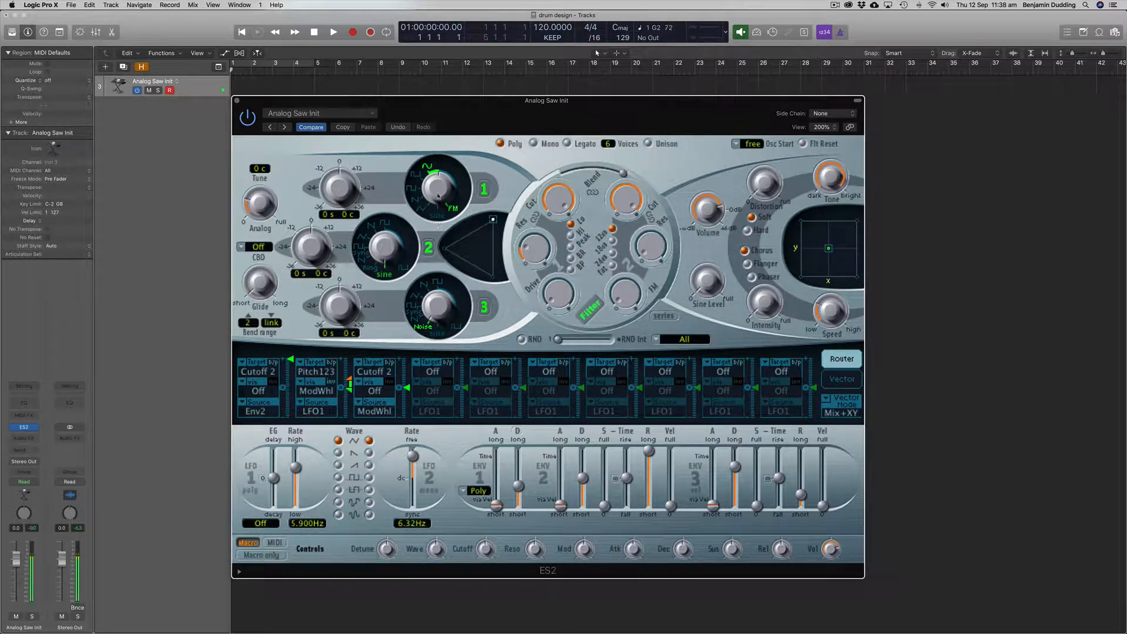
mouse_move(439, 179)
left_mouse_down()
mouse_move(446, 111)
mouse_move(441, 192)
mouse_move(440, 168)
mouse_move(443, 183)
left_mouse_up()
Set oscillator 2 to the Ring waveform and raise its pitch to 28 s 50 c
left_click_drag(311, 248, 321, 197)
mouse_move(384, 250)
left_mouse_down()
mouse_move(385, 189)
mouse_move(384, 251)
mouse_move(383, 236)
left_mouse_up()
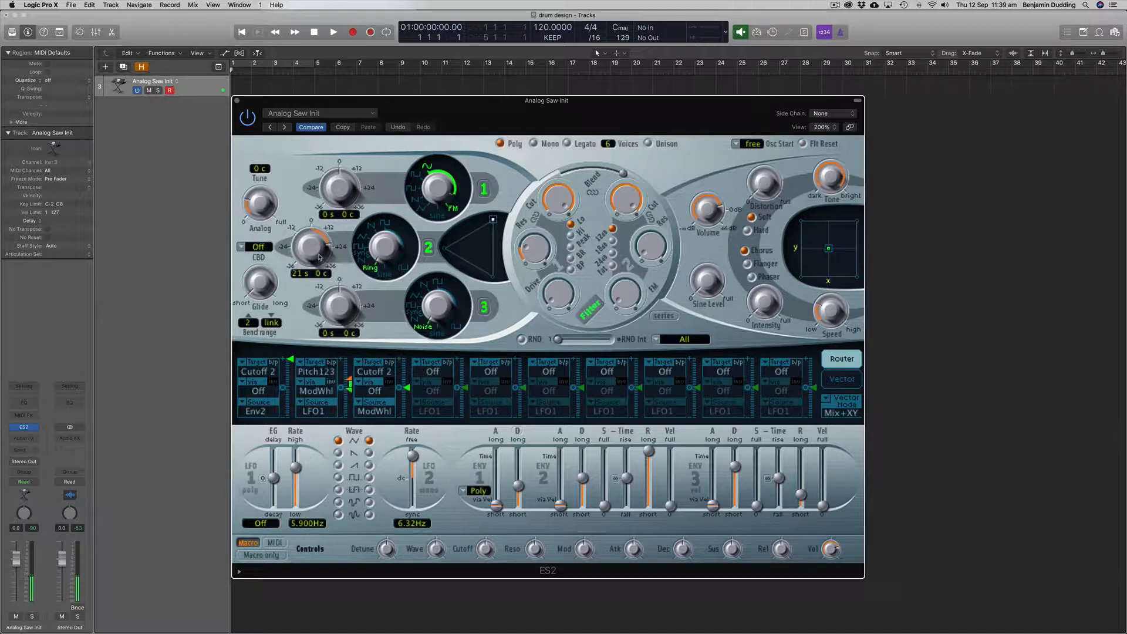
left_click_drag(320, 258, 312, 239)
left_click_drag(308, 248, 335, 76)
Shorten envelope 3's decay and retune oscillator 1 to 11 s 0 c and oscillator 2 to 27 s 50 c
left_click_drag(734, 467, 737, 494)
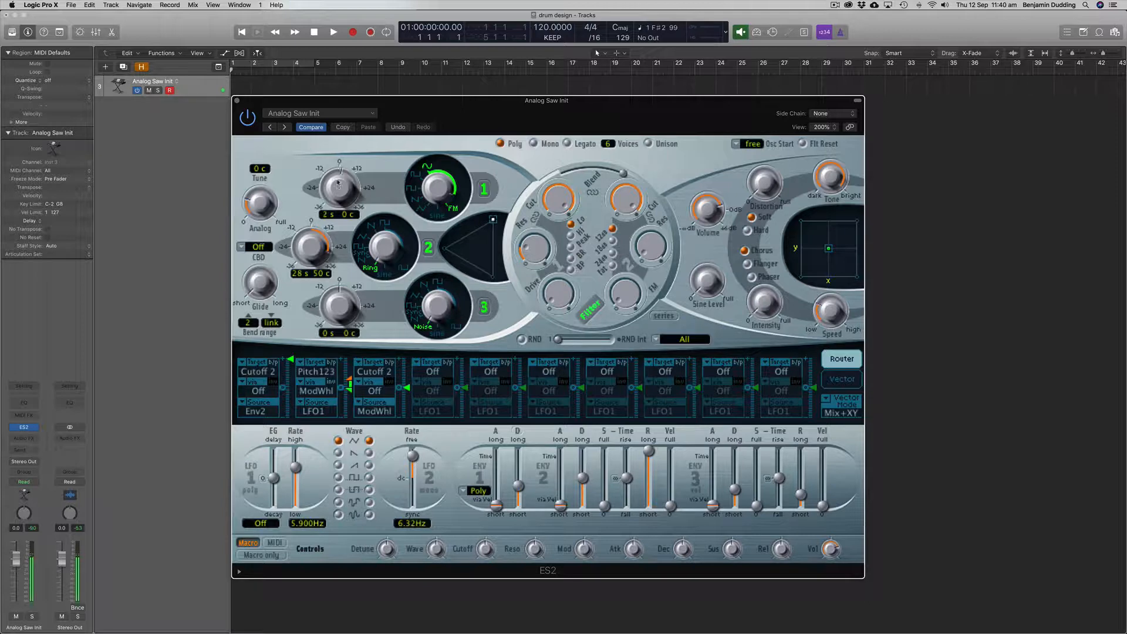
left_click_drag(341, 169, 342, 150)
left_click_drag(345, 156, 346, 157)
left_click_drag(318, 259, 377, 187)
Switch oscillator 2 from Ring to the digital waves, try glas2, orgn1 and wood, and choose cold1
left_click(385, 270)
right_click(386, 274)
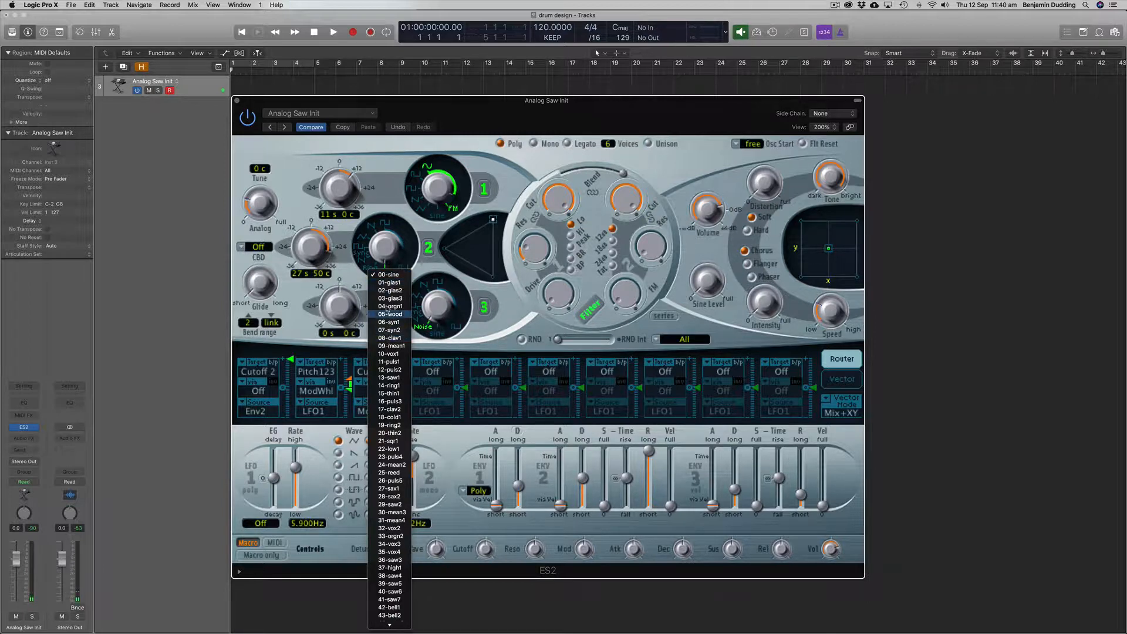
left_click(388, 283)
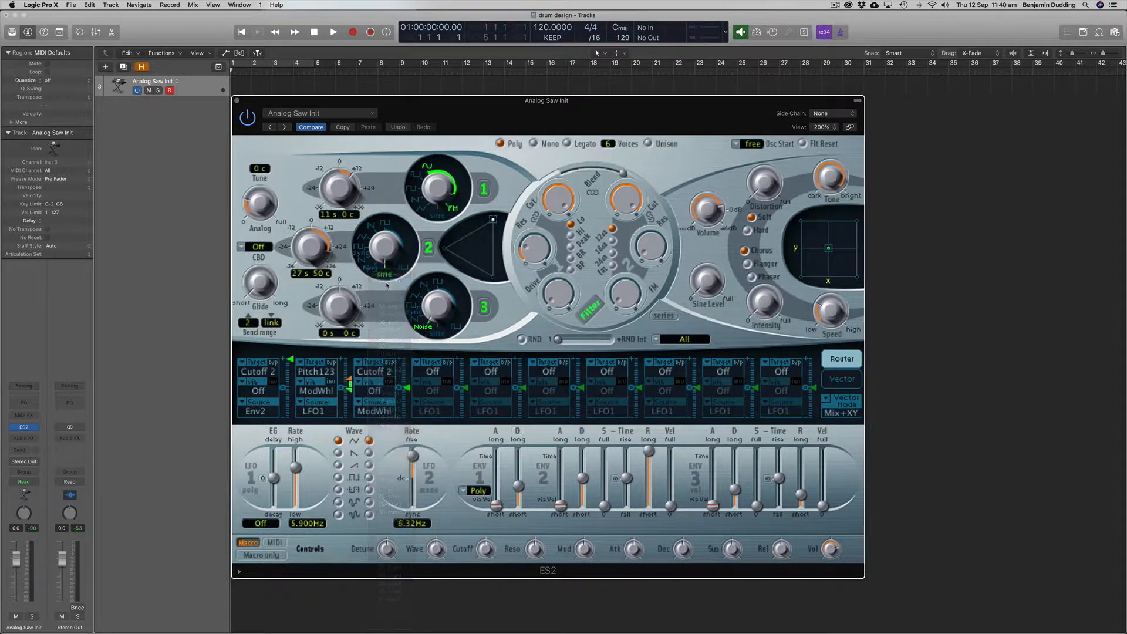
right_click(388, 275)
left_click(389, 283)
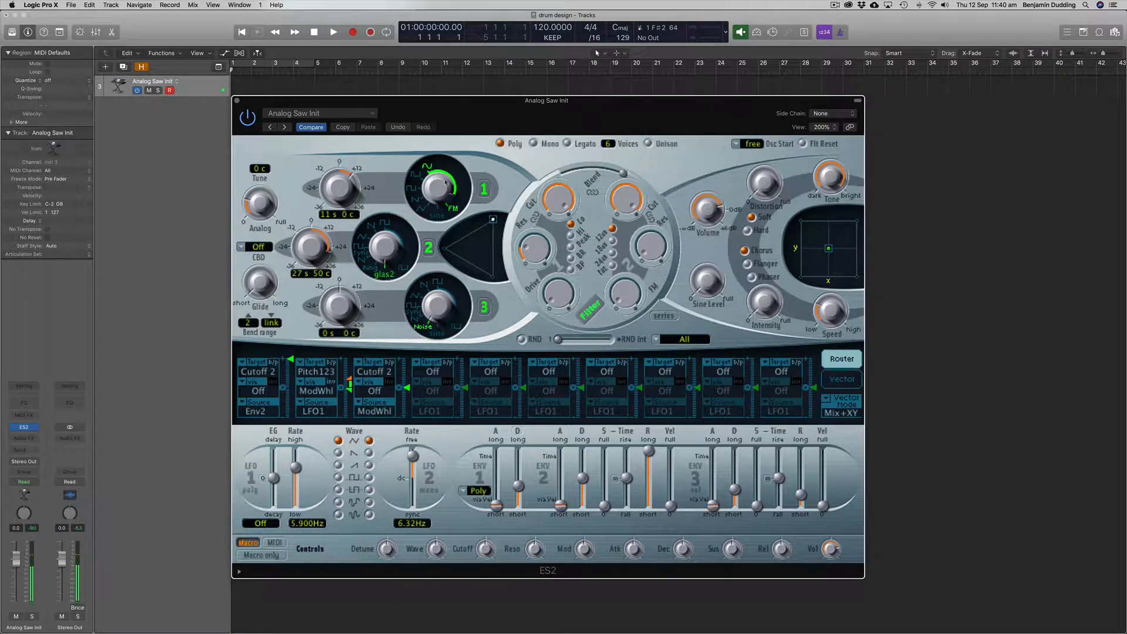
right_click(386, 276)
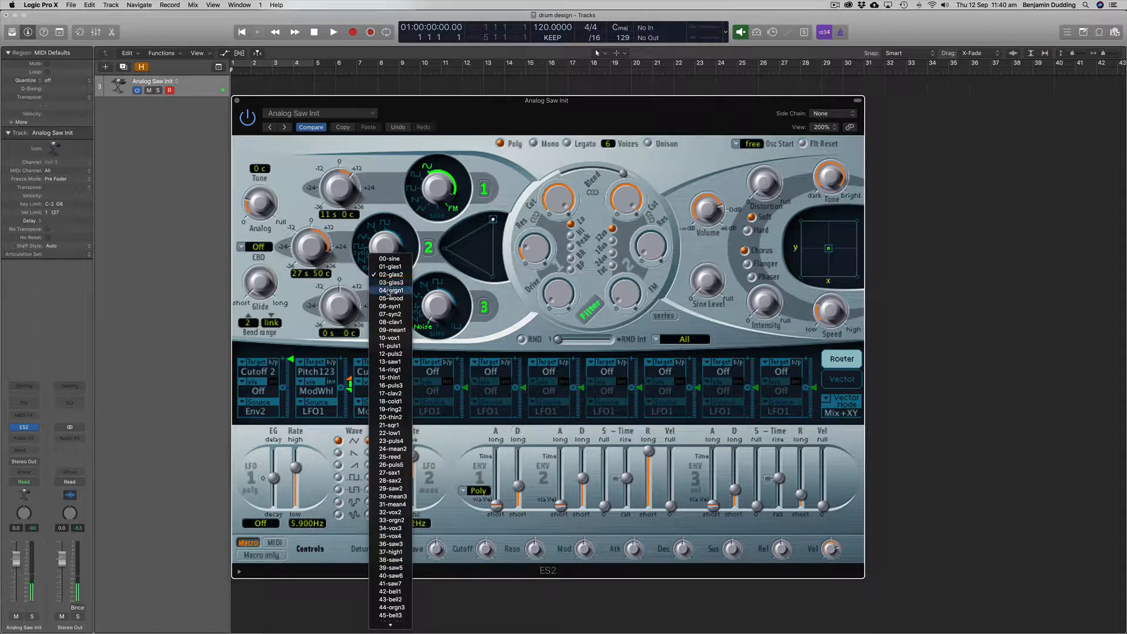
left_click(387, 290)
right_click(387, 288)
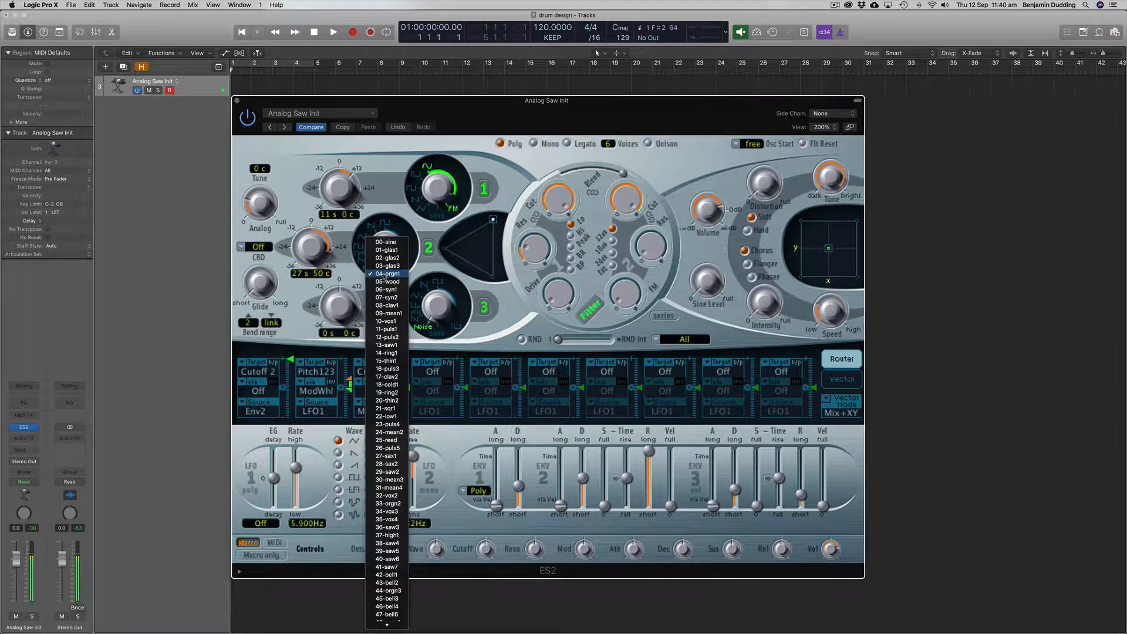
left_click(386, 283)
right_click(389, 276)
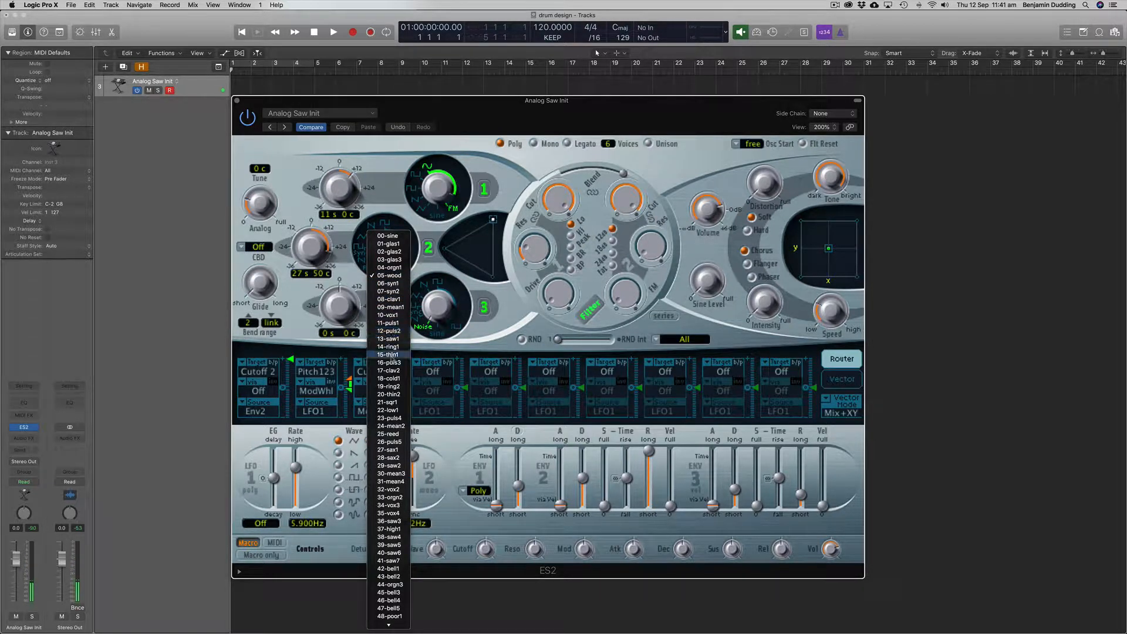
left_click(392, 379)
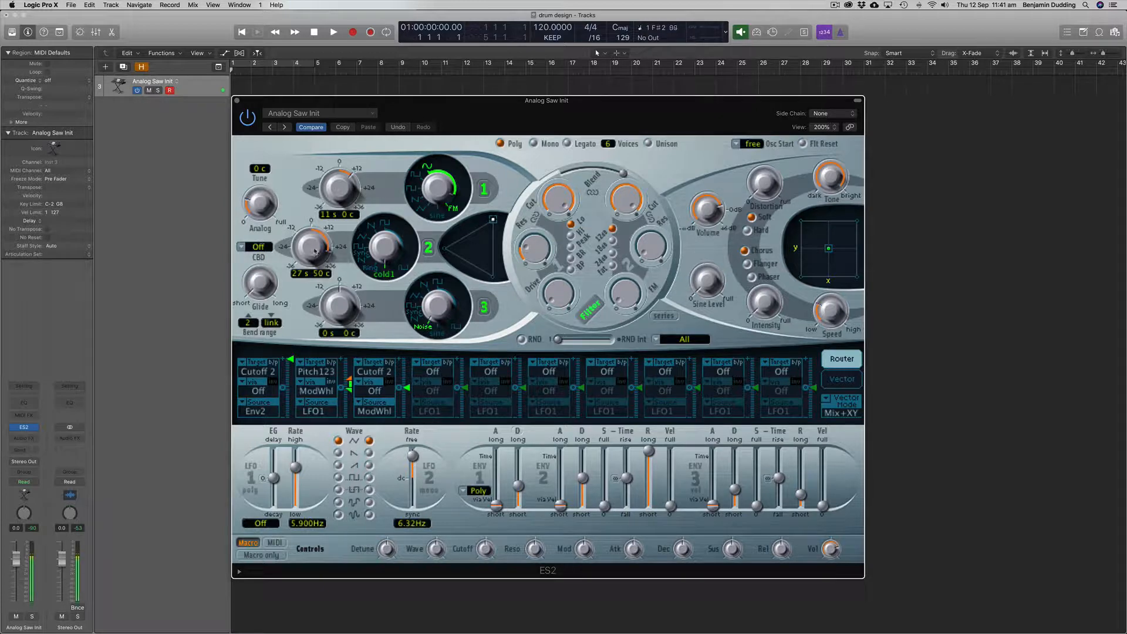
Retune oscillator 2 to 25 s 50 c and try its ring2, thin2 and sqr1 digital waves
left_click_drag(315, 252, 324, 258)
left_click_drag(325, 263, 324, 260)
left_click(384, 274)
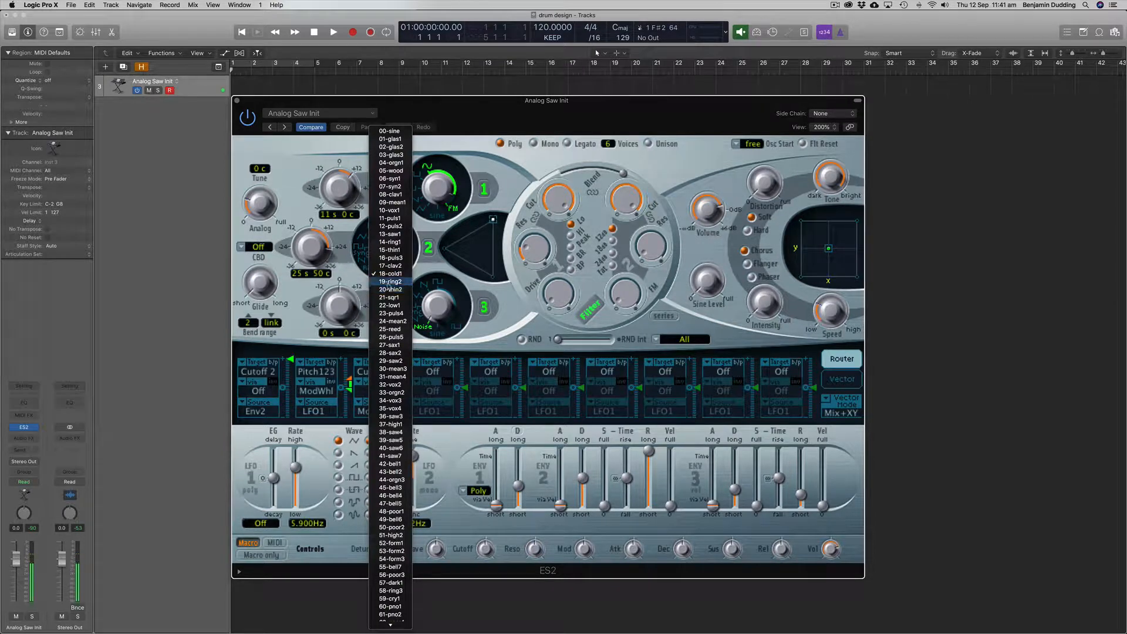
left_click(388, 282)
left_click(385, 277)
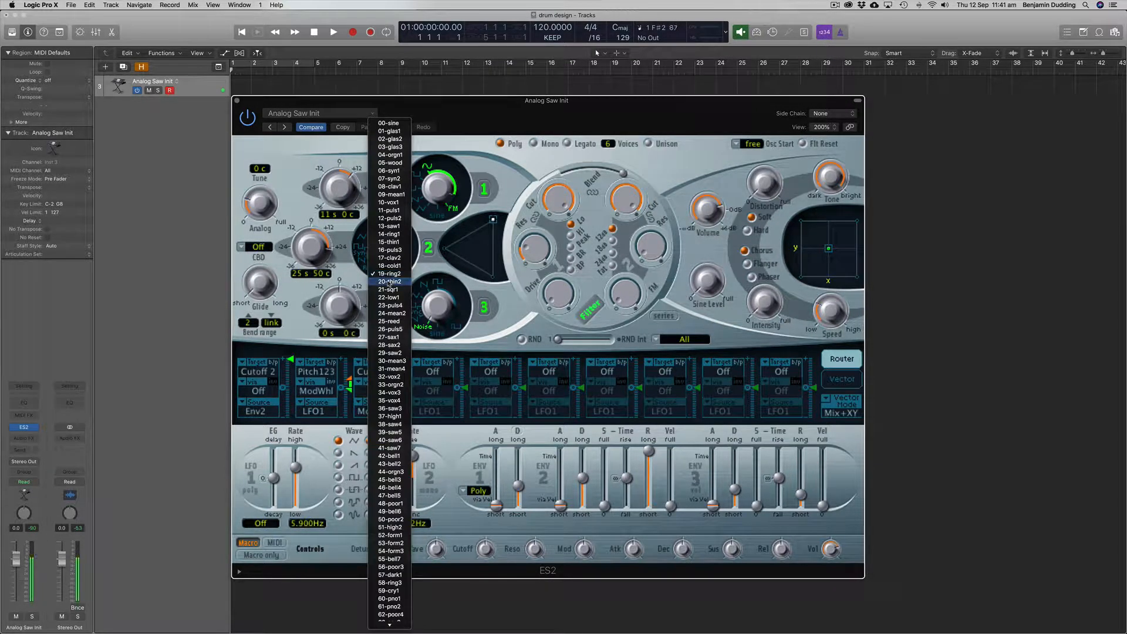
left_click(387, 277)
left_click(387, 282)
left_click(388, 284)
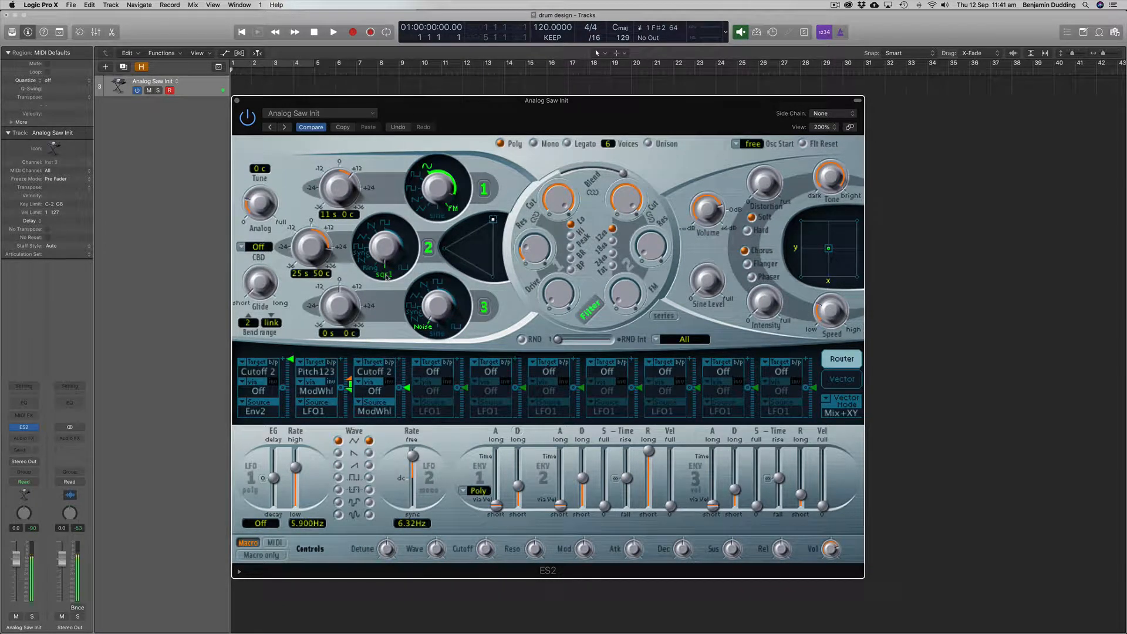
Try the high1 digital wave on oscillator 2 and settle on ring3, keeping both oscillator tunings
left_click(386, 277)
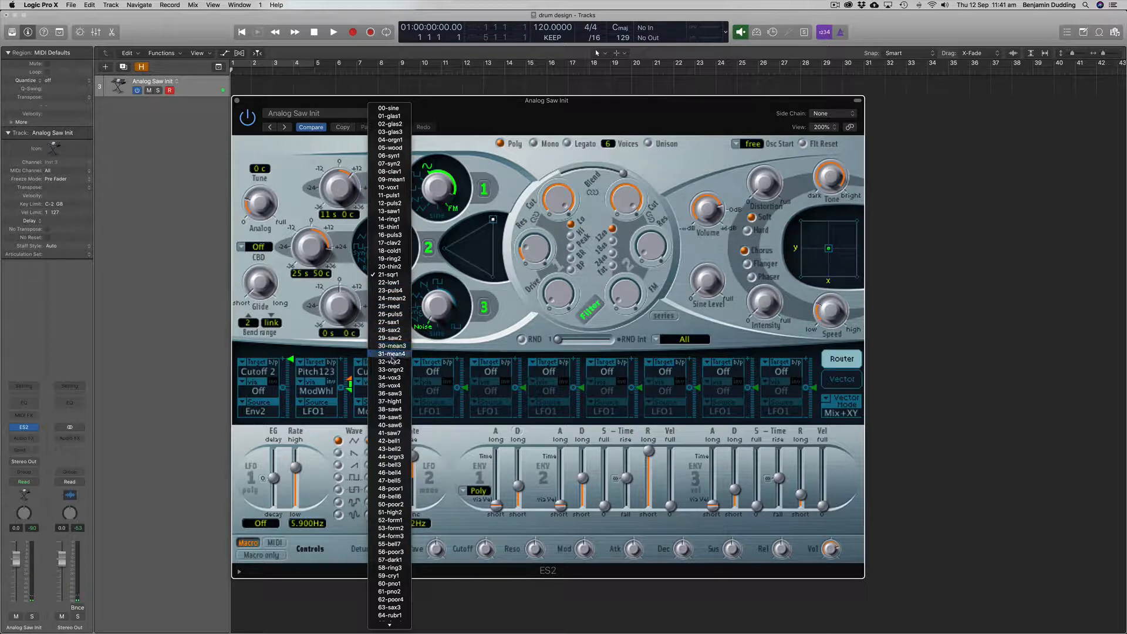
left_click(390, 401)
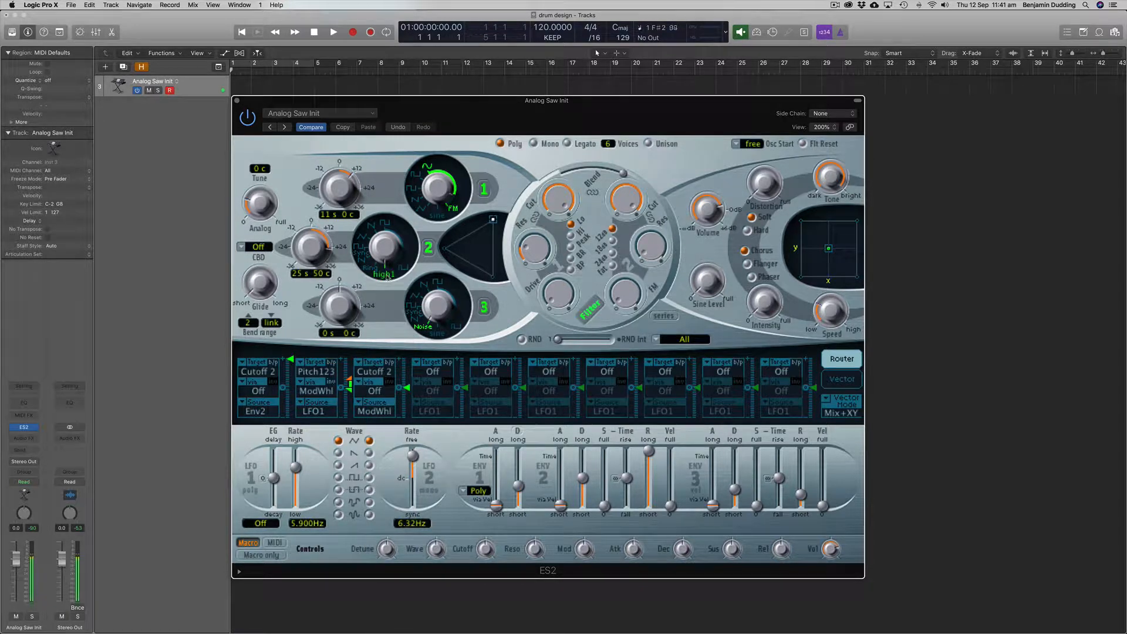
left_click(387, 278)
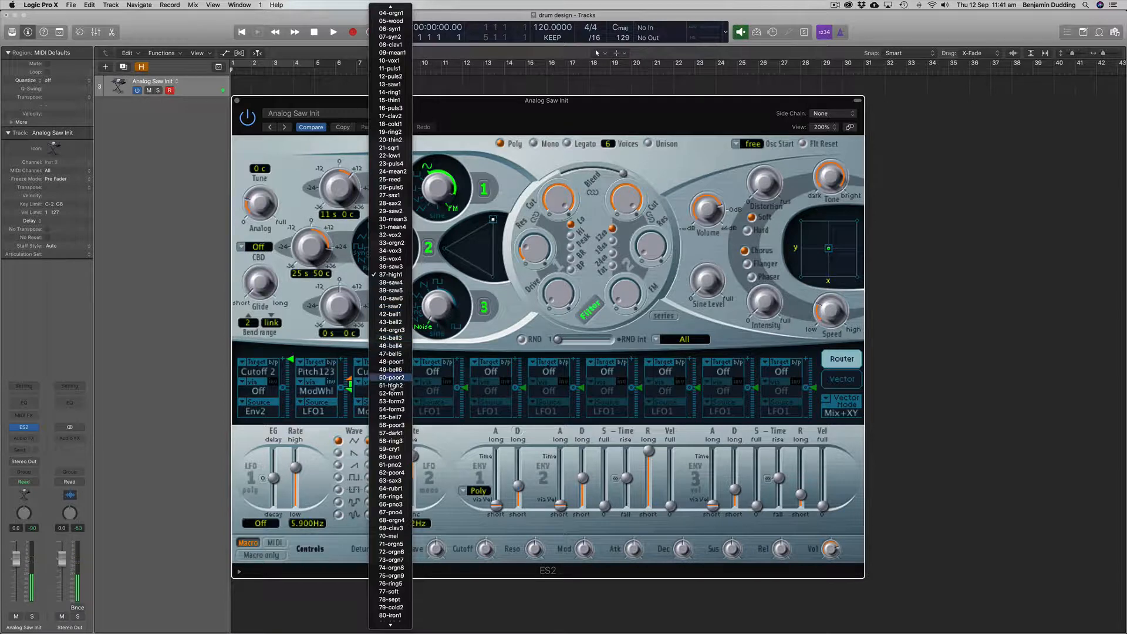
left_click(397, 444)
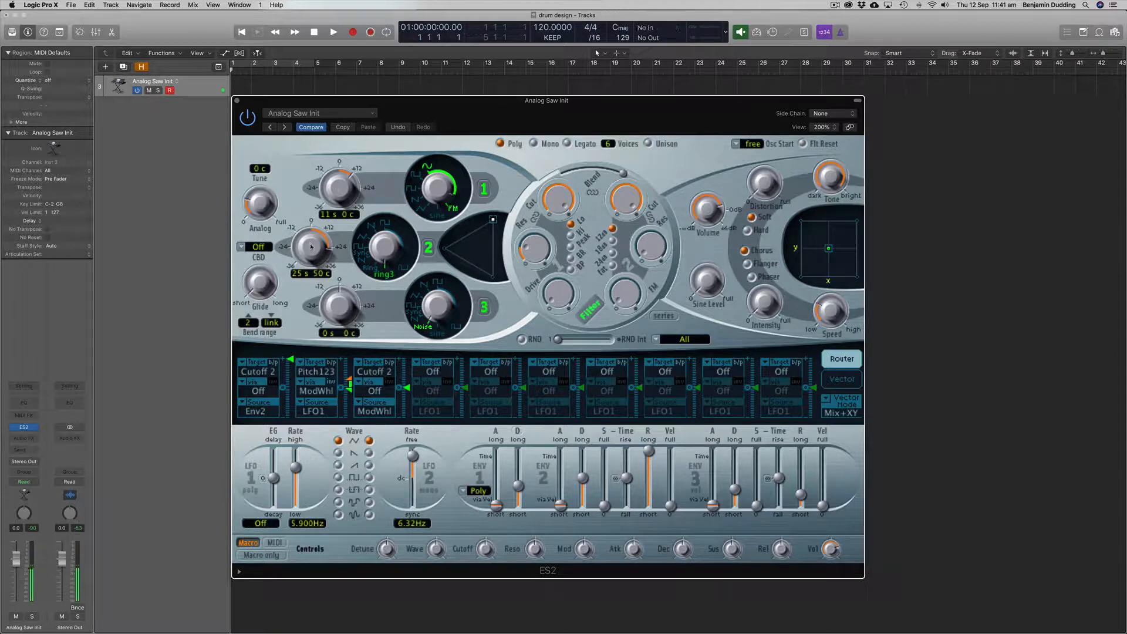
left_click_drag(313, 247, 313, 251)
mouse_move(334, 192)
left_mouse_down()
mouse_move(335, 178)
mouse_move(336, 188)
left_mouse_up()
Set the synth to Mono with a hard oscillator start, and shorten envelope 3's decay to about 27 ms
left_click(536, 144)
left_click(738, 144)
left_click(747, 161)
left_click_drag(735, 489, 737, 497)
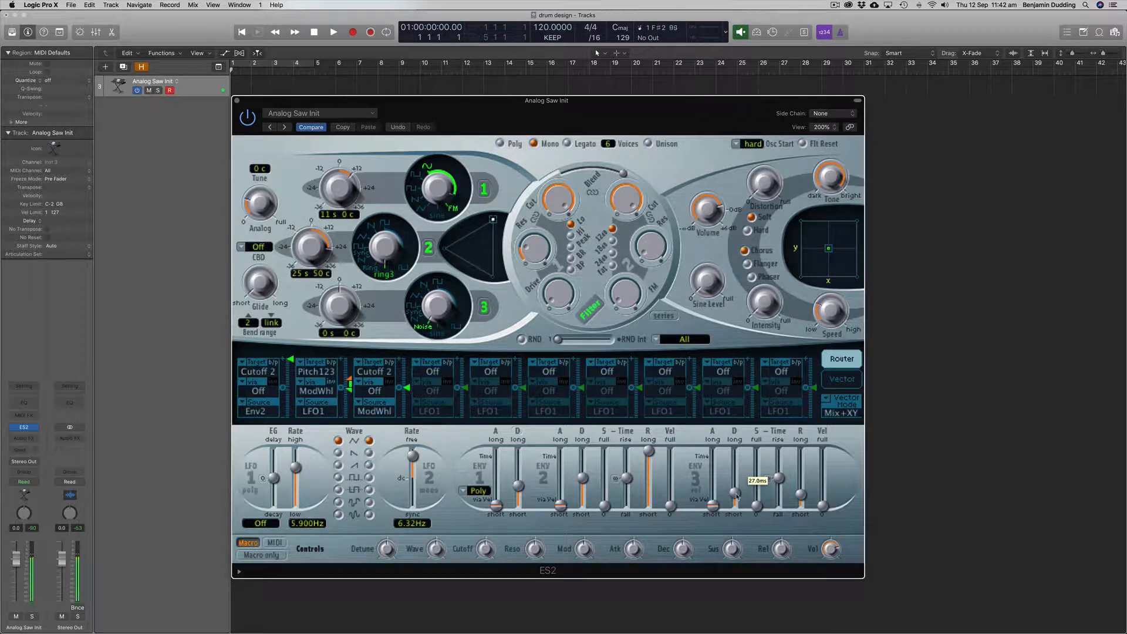
Configure the second modulation slot with source Env1, target Pitch 2 and via Off, and give it a positive amount
left_click(326, 409)
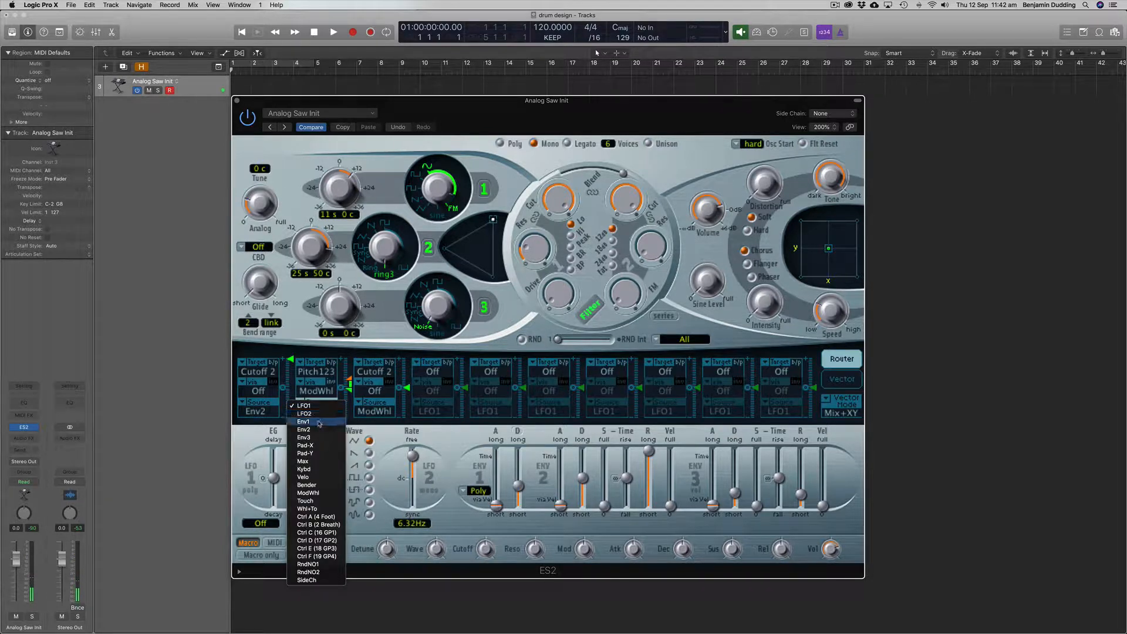
left_click(322, 422)
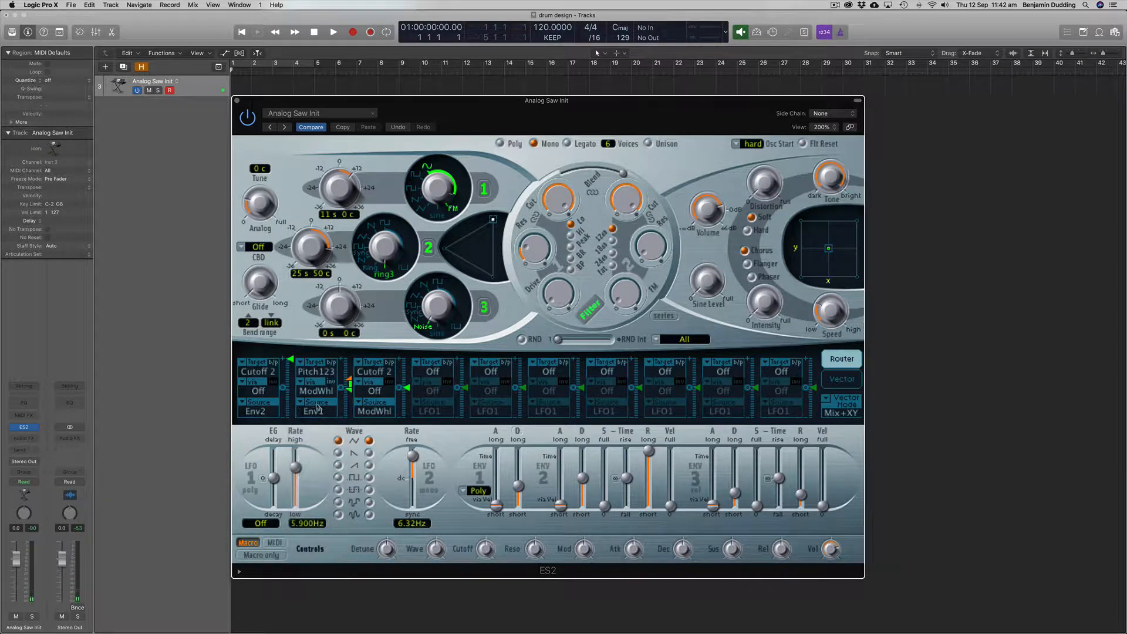
left_click(317, 375)
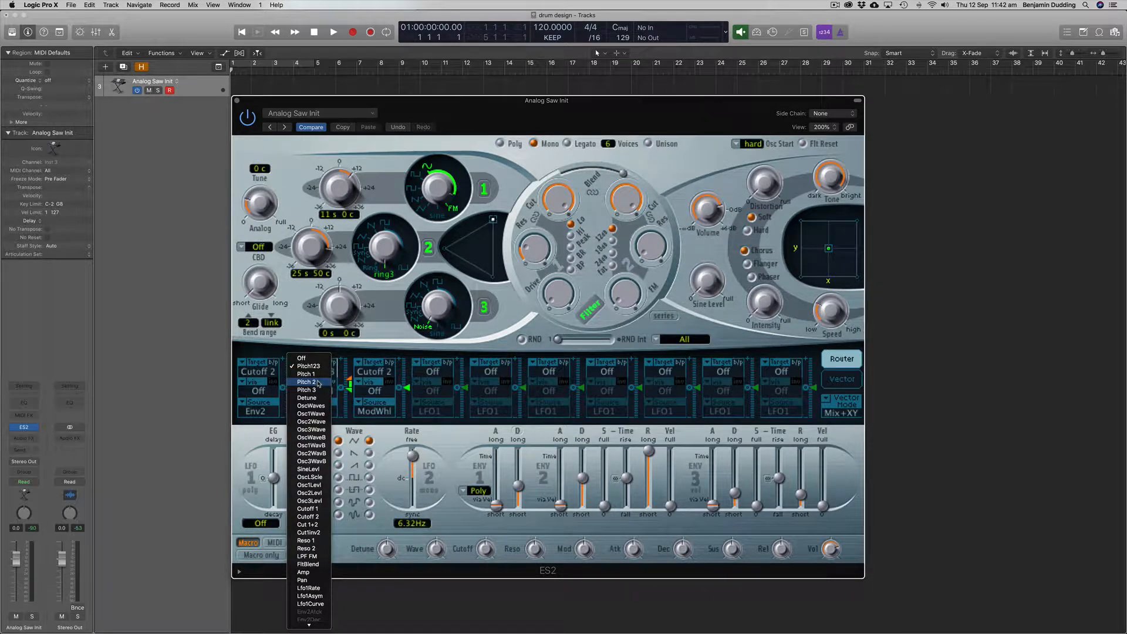
left_click(318, 382)
left_click(317, 388)
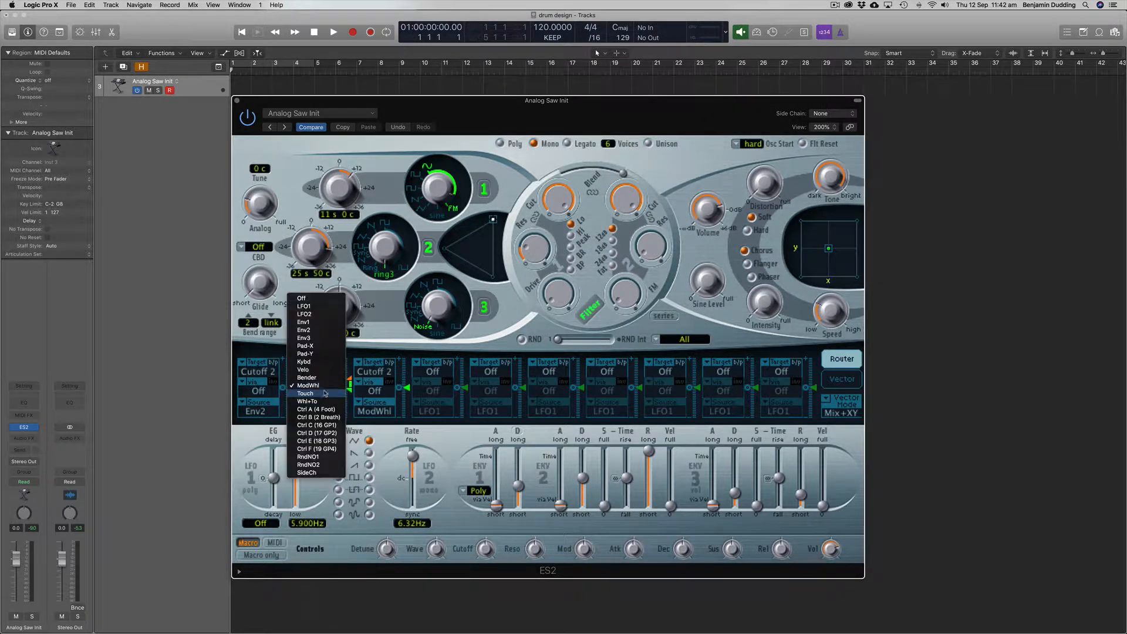
left_click(303, 321)
left_click_drag(349, 389, 351, 369)
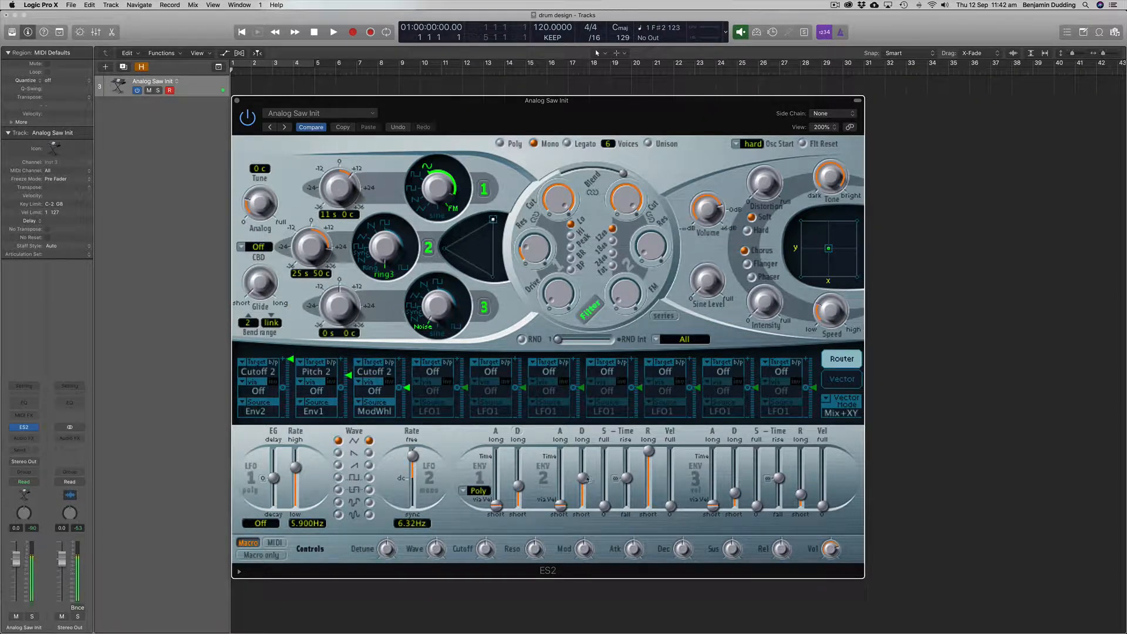
Shorten the decays of envelopes 2 and 1, and raise the second modulation slot's amount to maximum
left_click_drag(583, 478, 585, 500)
left_click_drag(518, 486, 522, 500)
left_click_drag(349, 375, 353, 351)
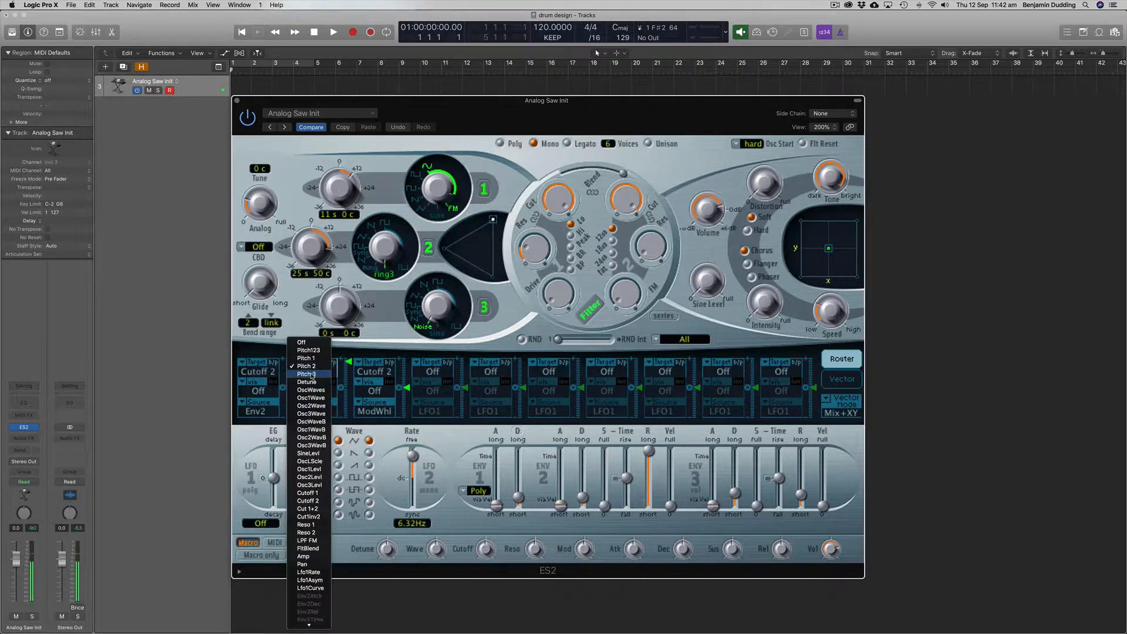
Retarget the second modulation slot to Pitch123, set envelope 1's decay to about 6.3 ms, and slightly lower the slot's amount
left_click(328, 371)
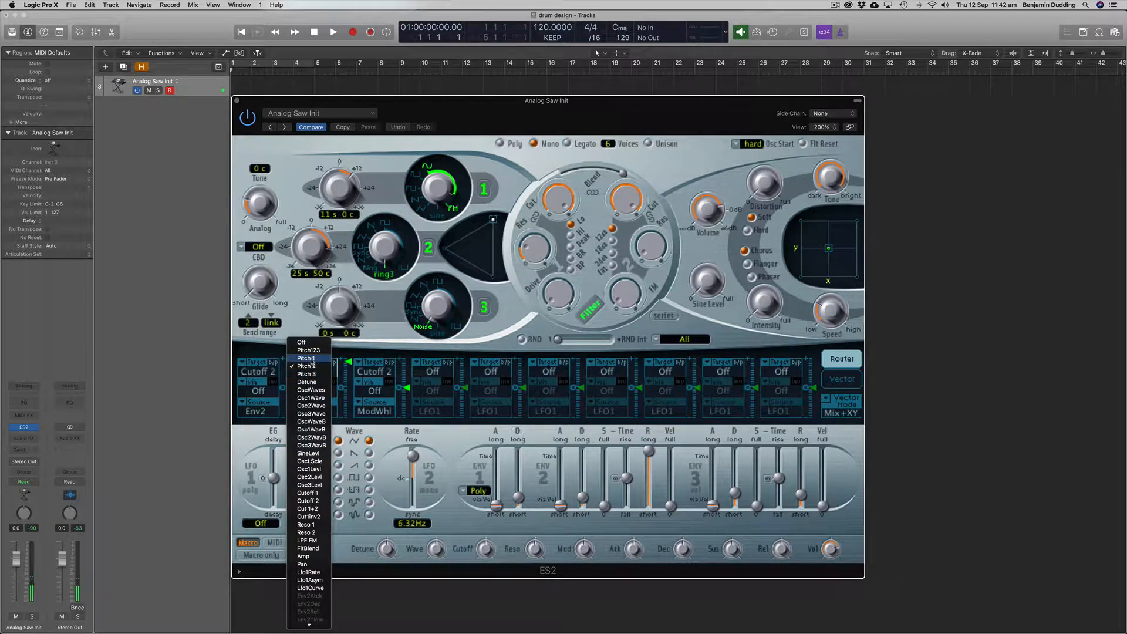
left_click(310, 351)
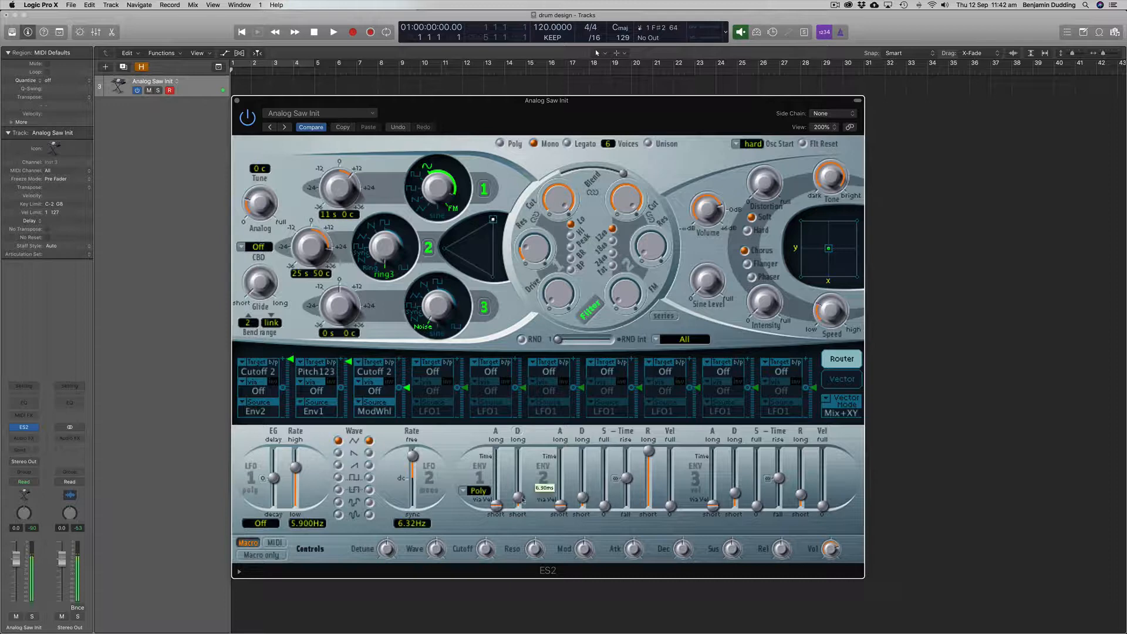
left_click_drag(519, 496, 522, 499)
left_click_drag(349, 361, 354, 375)
Tune oscillator 1 to 7 s 0 c and move the oscillator mix point most of the way toward oscillator 3
left_click_drag(344, 202, 346, 205)
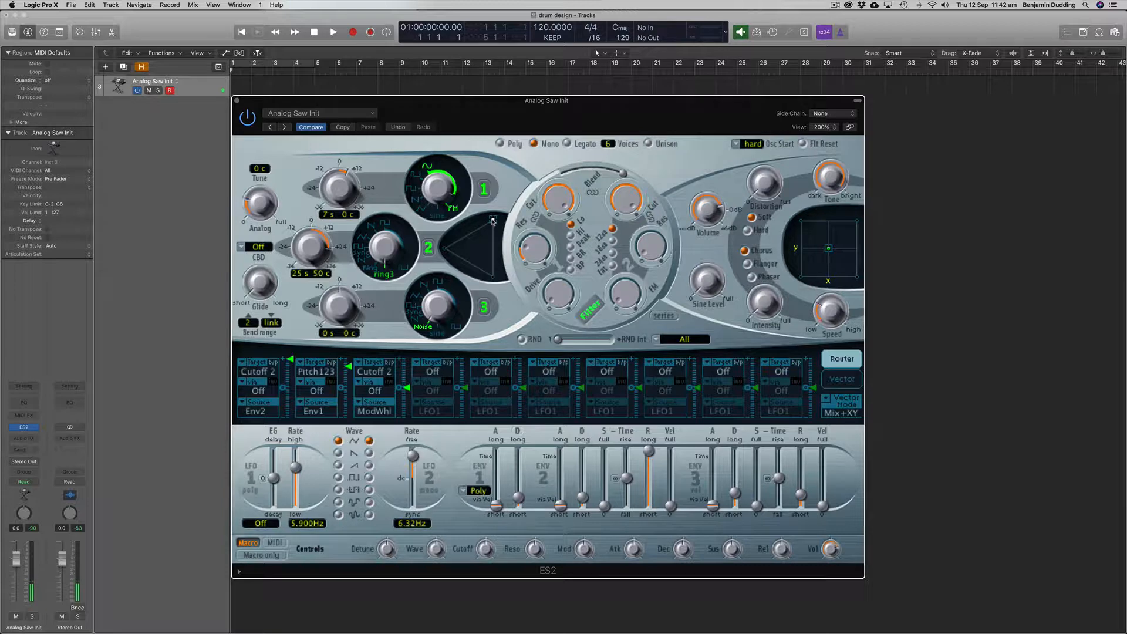
left_click_drag(492, 221, 495, 270)
left_click_drag(706, 205, 707, 189)
left_click_drag(495, 268, 494, 262)
Lengthen envelope 3's decay slightly and fine-tune the oscillator mix point close to oscillator 3
left_click_drag(732, 499, 735, 491)
left_click_drag(498, 266, 501, 276)
left_click_drag(735, 488, 737, 489)
Shift the filter blend toward filter 1 and set that filter to the Hi mode
left_click_drag(623, 174, 551, 174)
left_click(573, 240)
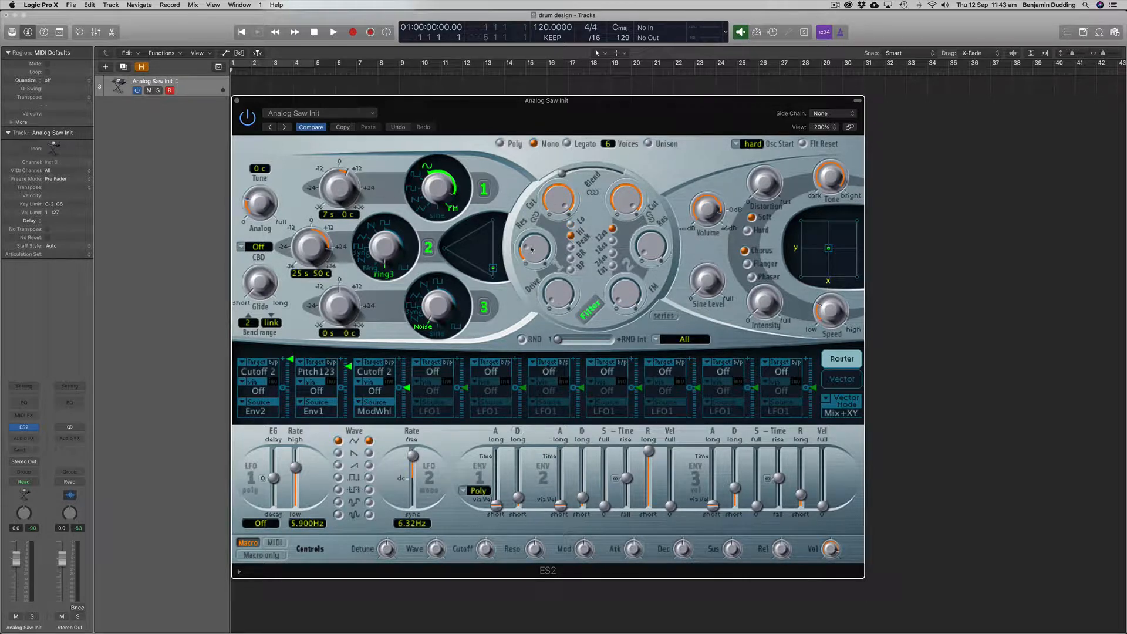
Fine-tune filter 1's cutoff to about 0.580 and raise its drive slightly
left_click_drag(558, 200, 574, 236)
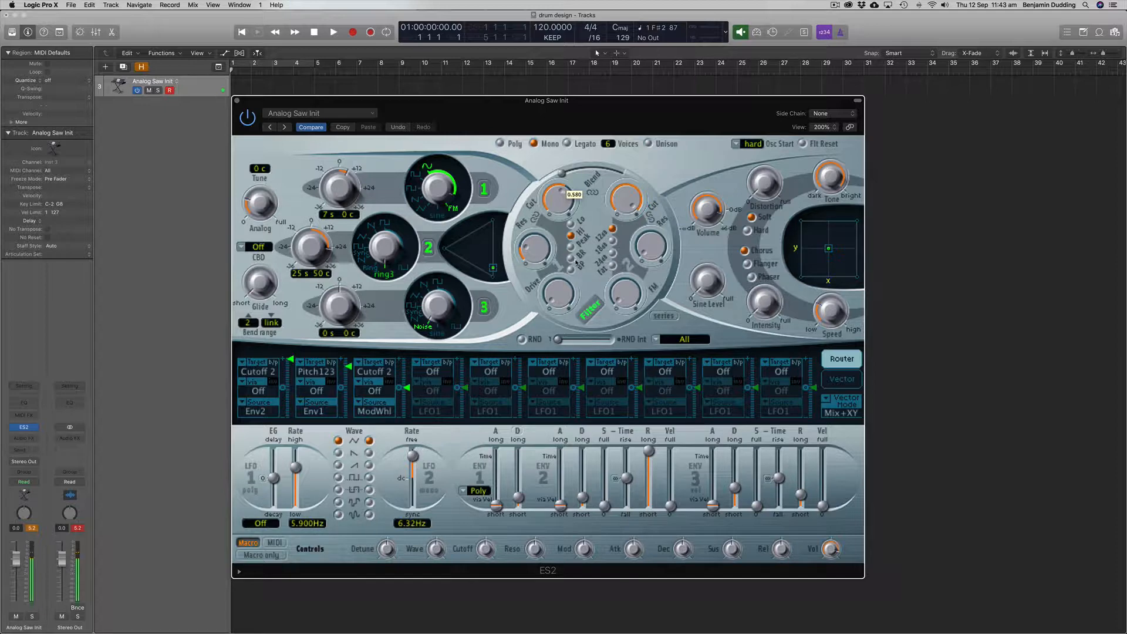
left_click_drag(577, 264, 576, 269)
scroll(559, 205, "down", 2)
mouse_move(561, 302)
left_mouse_down()
mouse_move(567, 273)
mouse_move(568, 286)
left_mouse_up()
Shift the filter blend toward filter 2 and raise that filter's FM amount
left_click_drag(561, 173, 691, 196)
left_click_drag(626, 294, 655, 316)
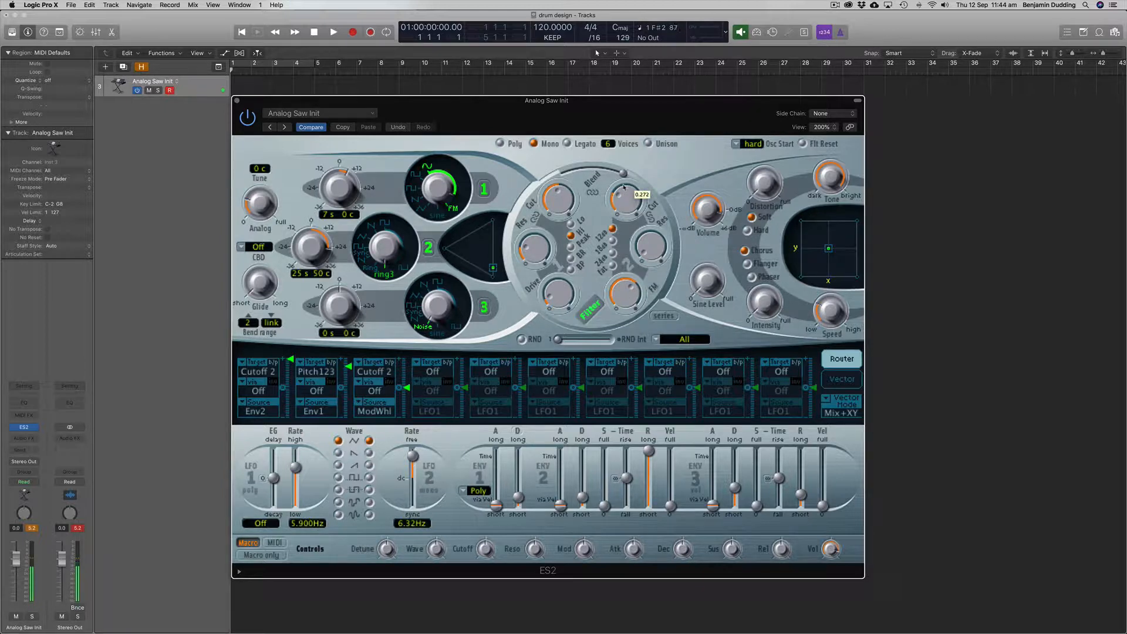
left_click(625, 303)
Set filter 2 to the 12 dB slope with Fat enabled, raising its resonance to about halfway and its FM to about 0.51
left_click(612, 254)
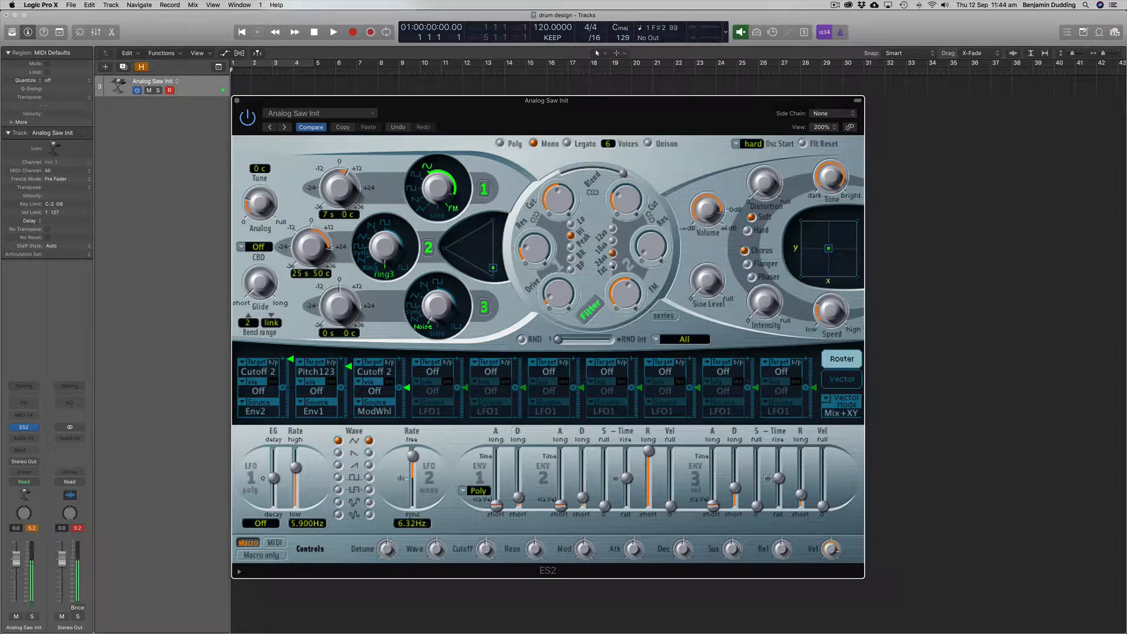
left_click(613, 228)
left_click_drag(655, 250, 655, 173)
mouse_move(633, 295)
left_mouse_down()
mouse_move(639, 338)
mouse_move(636, 297)
left_mouse_up()
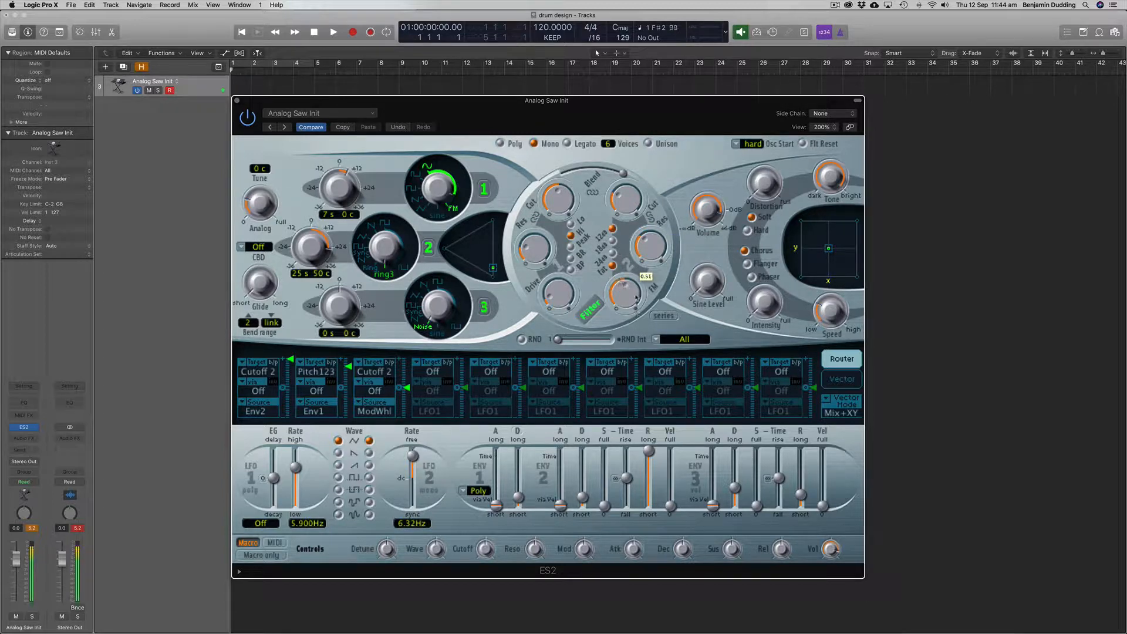
Bring the filter blend back near the centre and try the parallel filter routing before returning to series
left_click(630, 176)
left_click_drag(630, 183, 587, 176)
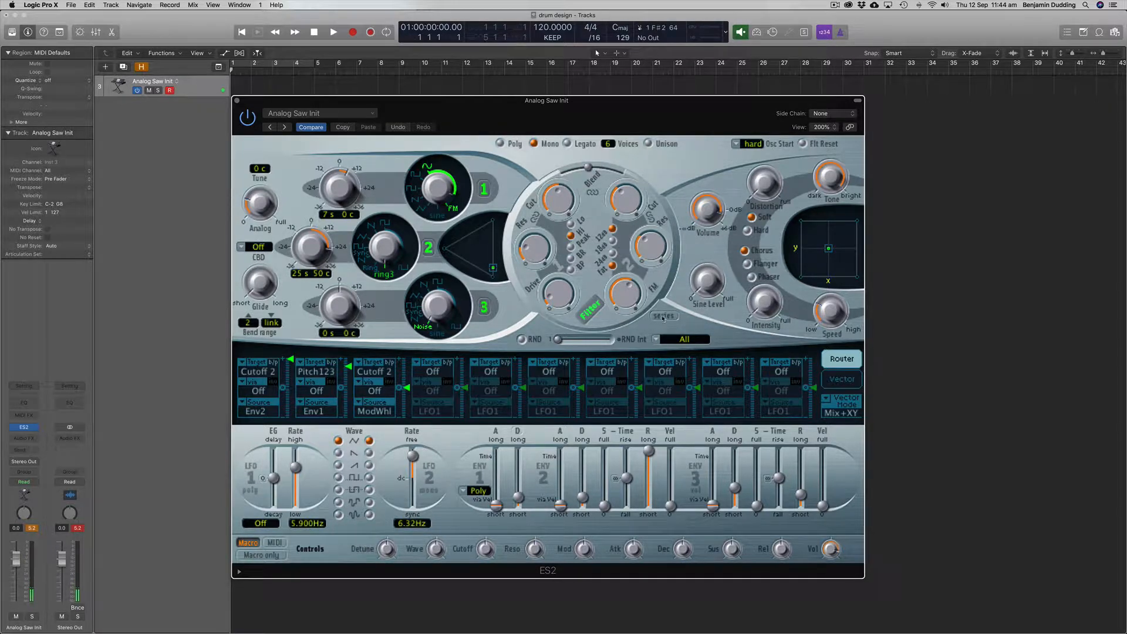
left_click(663, 317)
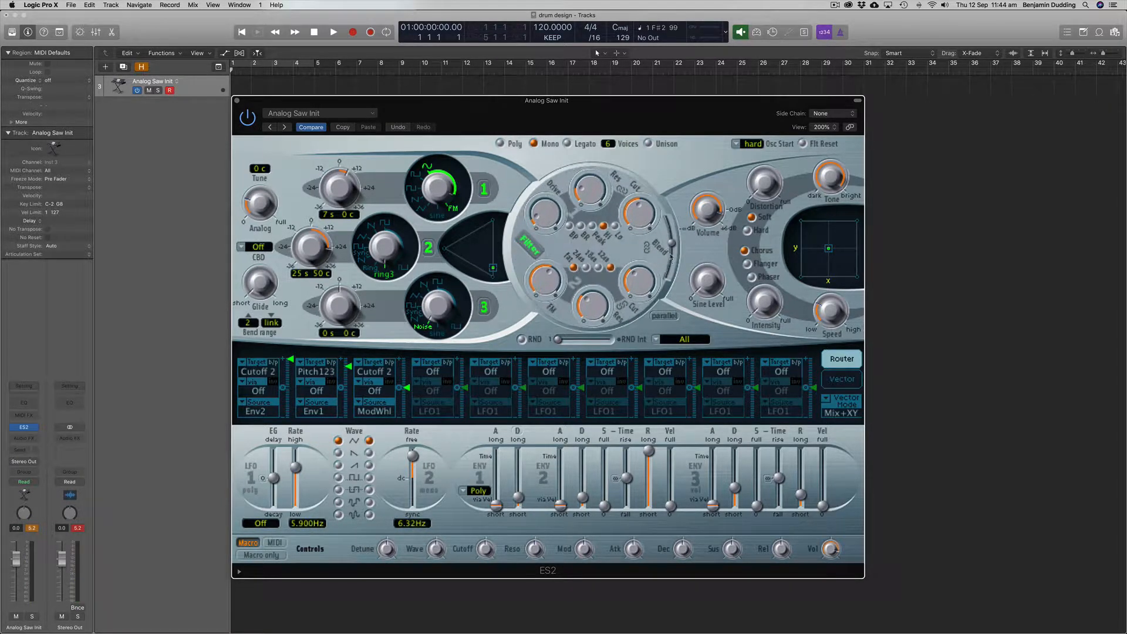
mouse_move(671, 256)
left_mouse_down()
mouse_move(668, 220)
mouse_move(675, 282)
mouse_move(673, 240)
left_mouse_up()
left_click(665, 317)
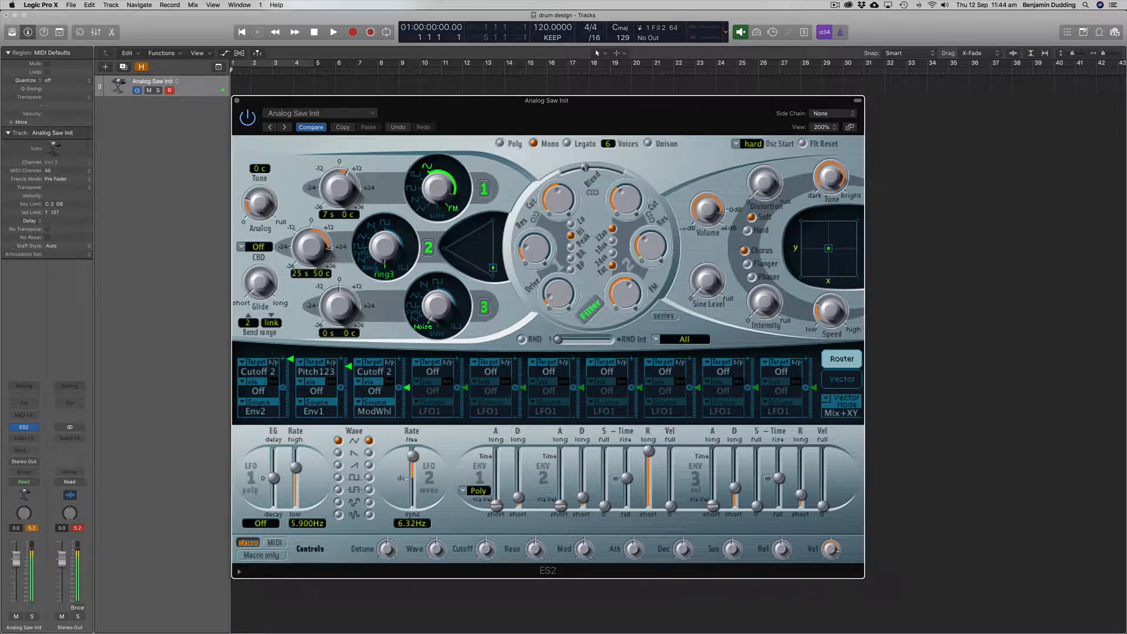
Nudge the filter blend slightly toward filter 1 and fine-tune envelope 3's decay
left_click_drag(585, 168, 581, 168)
left_click(734, 488)
left_click_drag(736, 491, 737, 491)
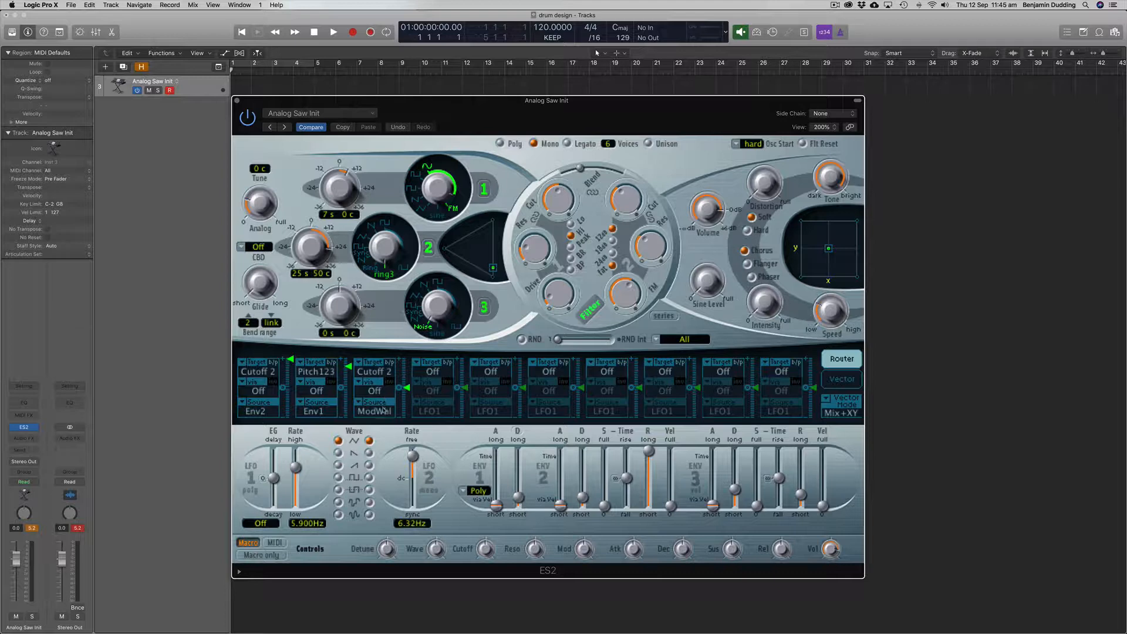
Retarget the ModWhl-driven third modulation slot to Env3Dec and raise its amount
left_click(375, 372)
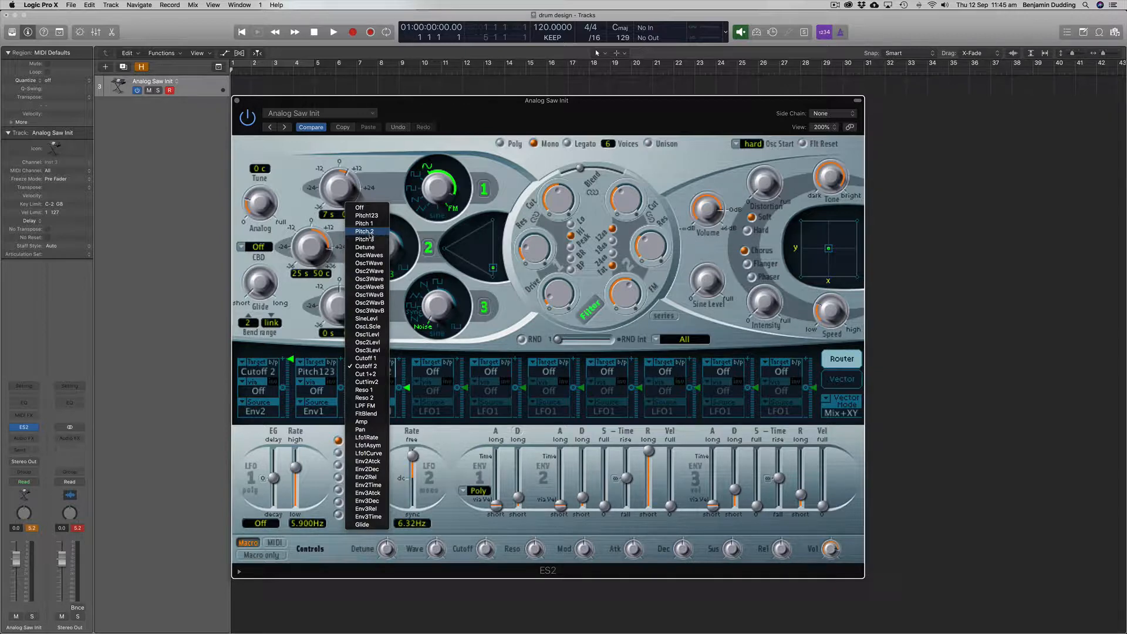
left_click(367, 500)
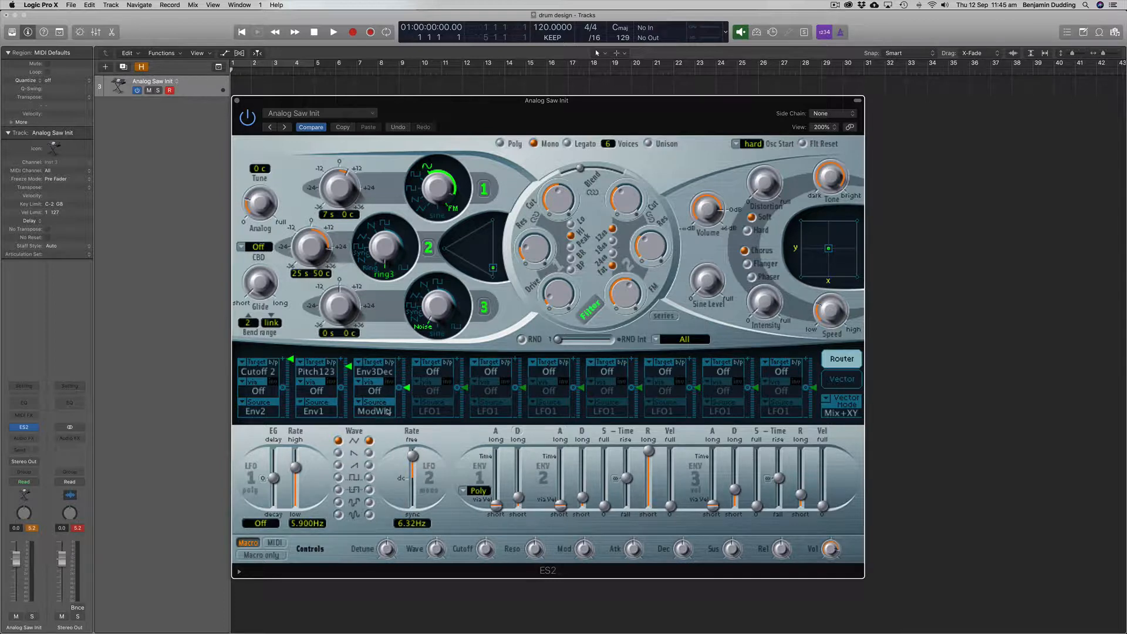
mouse_move(408, 391)
left_click_drag(408, 386, 408, 364)
Close the synth window, create an empty MIDI region at bar 1 extended to four bars, and cycle that range
left_click(237, 101)
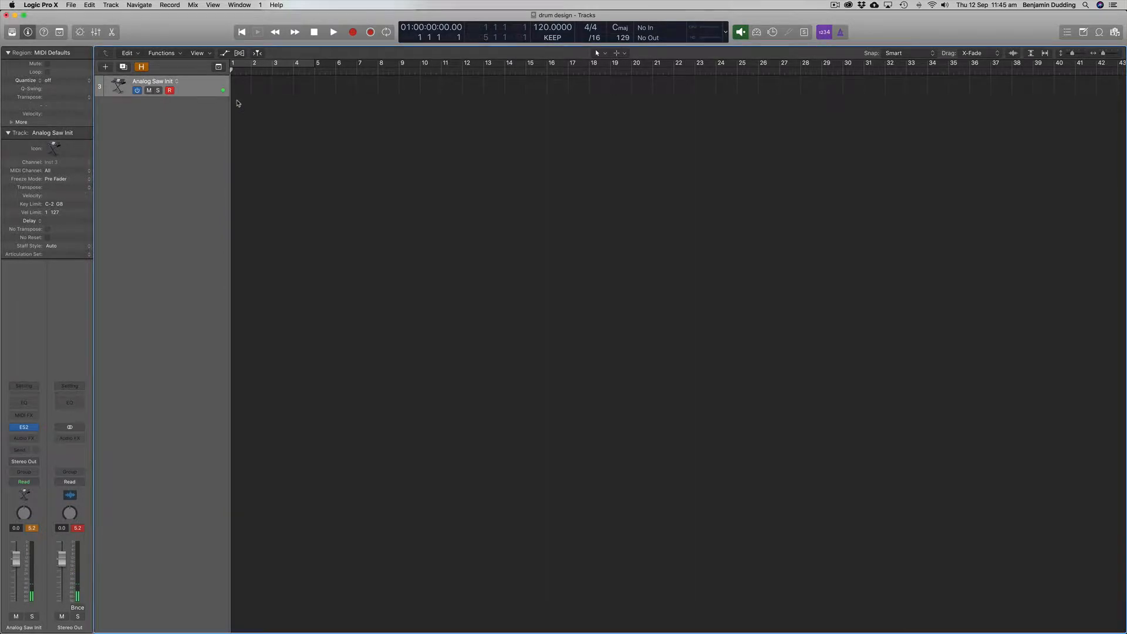
right_click(237, 89)
left_click(247, 95)
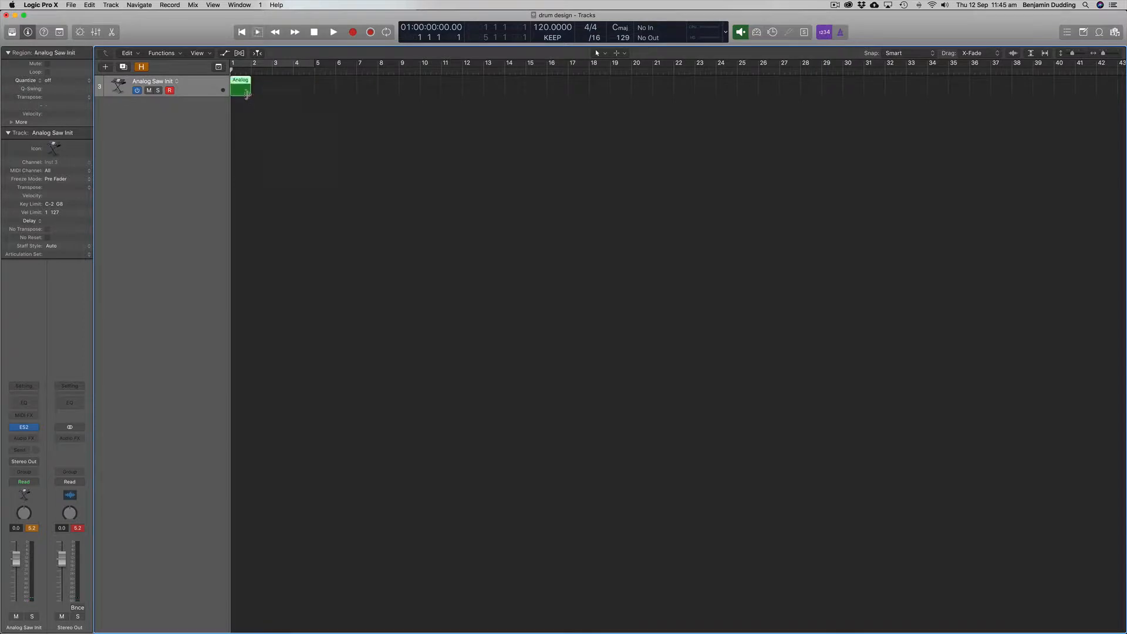
left_click_drag(246, 93, 314, 93)
left_click(283, 67)
Open the region in an enlarged Piano Roll and show its automation lane set to controller 1, Modulation
key("e")
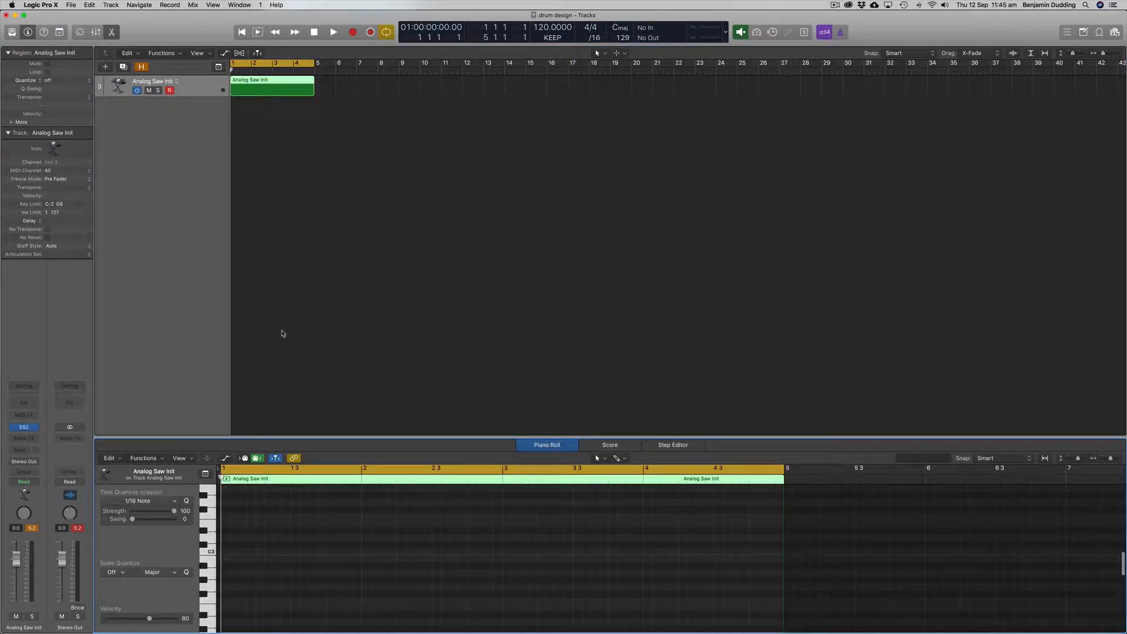
left_click_drag(266, 435, 266, 253)
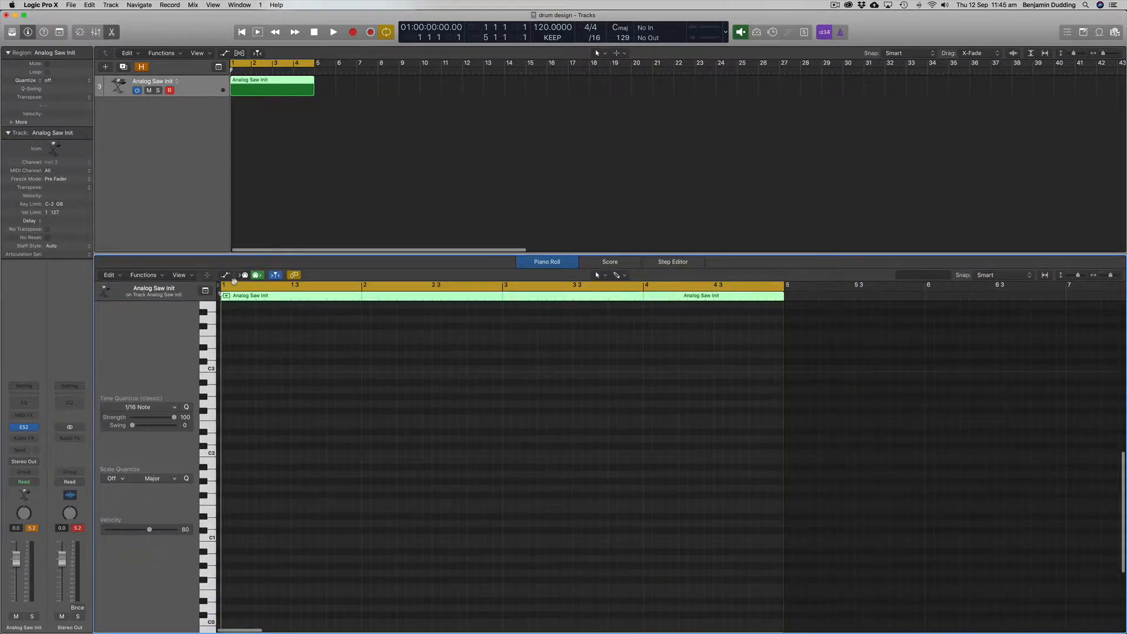
key("a")
left_click(182, 504)
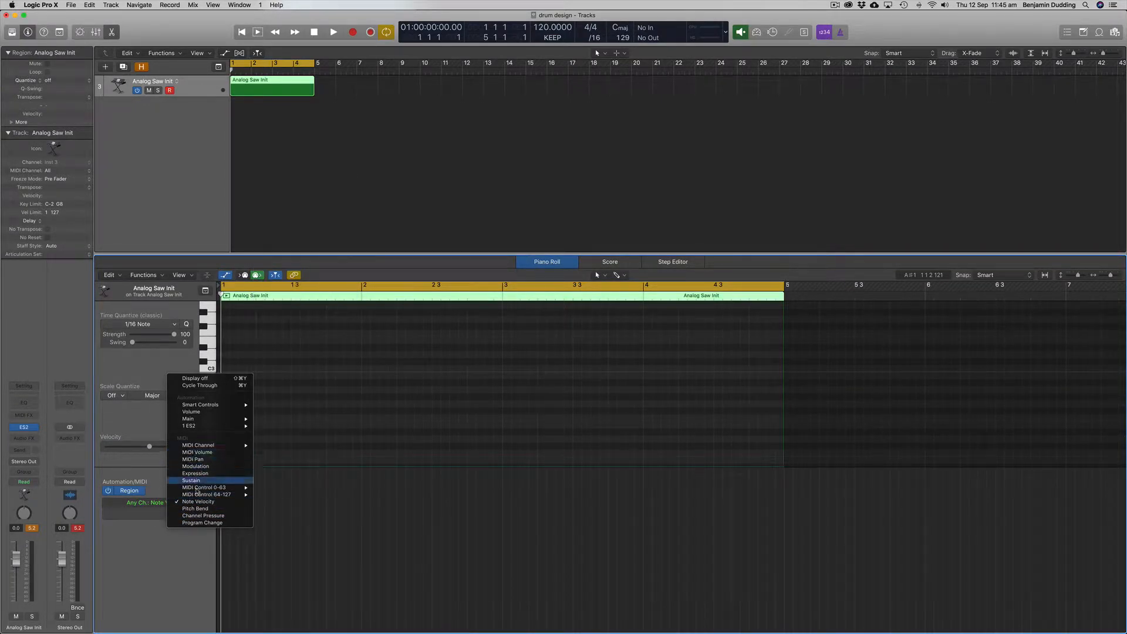
mouse_move(204, 487)
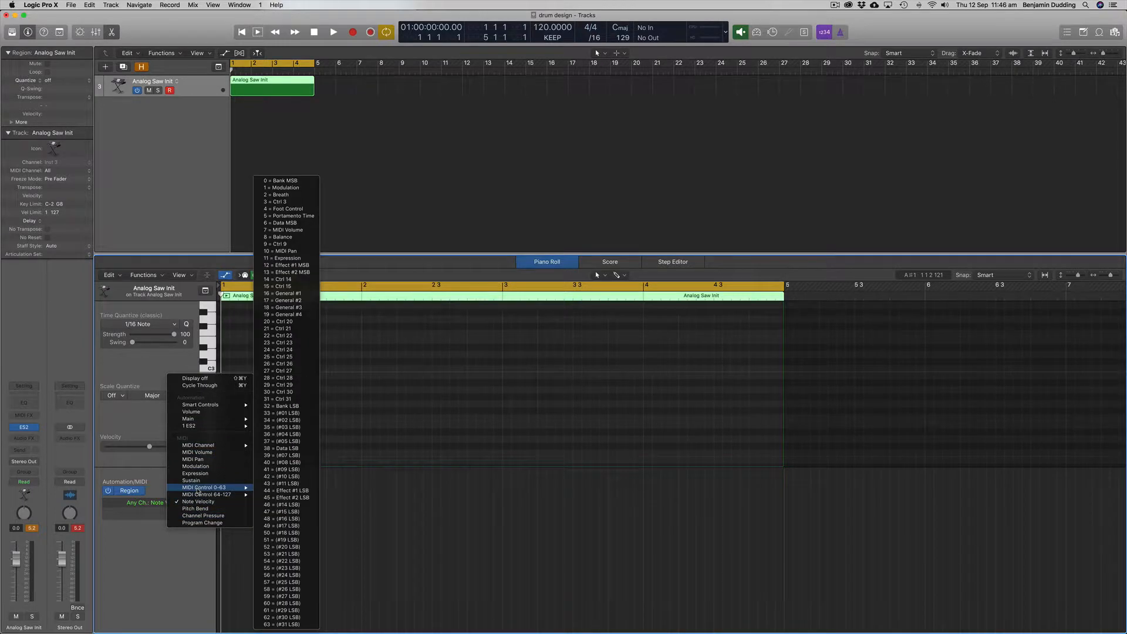
left_click(286, 188)
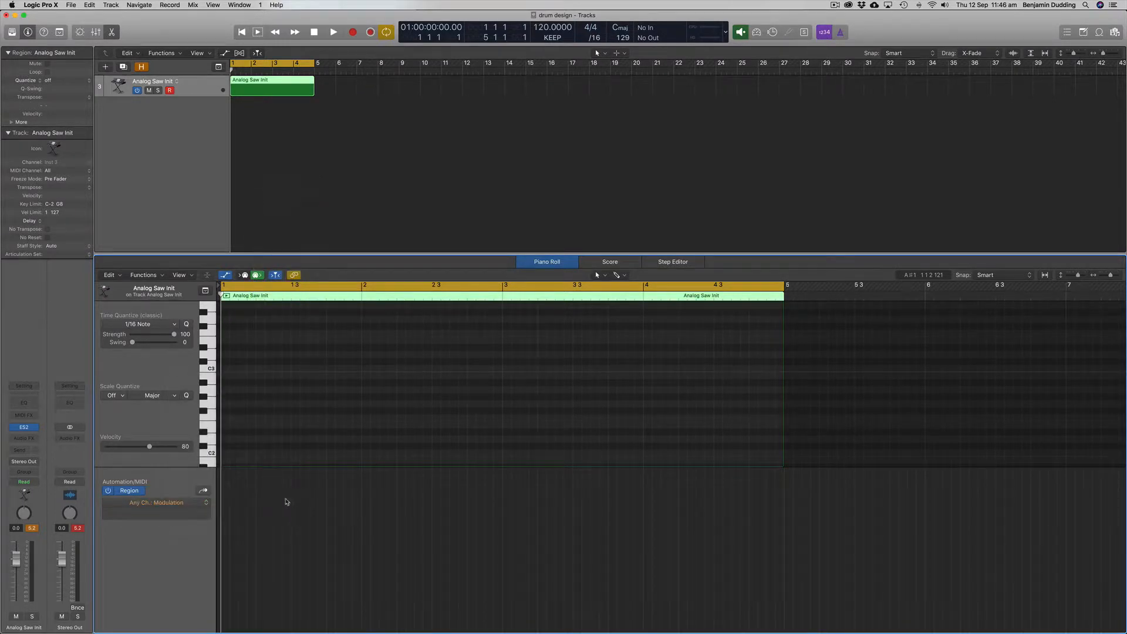
Draw modulation automation rising from the minimum at bar 1 to 127 at bar 3 and falling to the minimum at bar 5
left_click(236, 546)
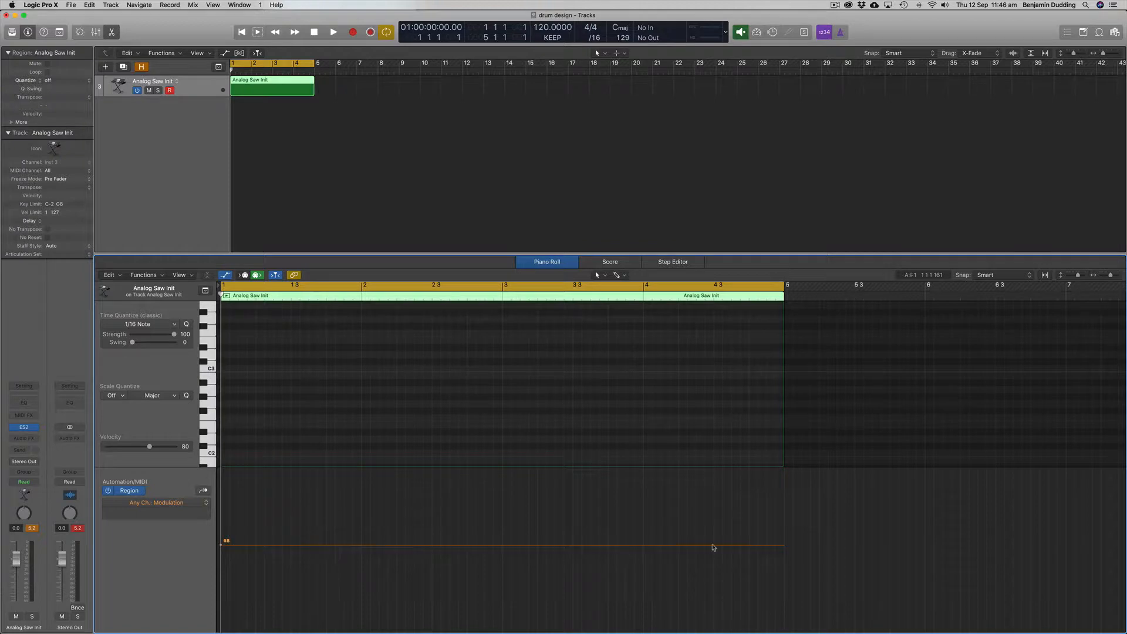
left_click_drag(713, 548, 500, 469)
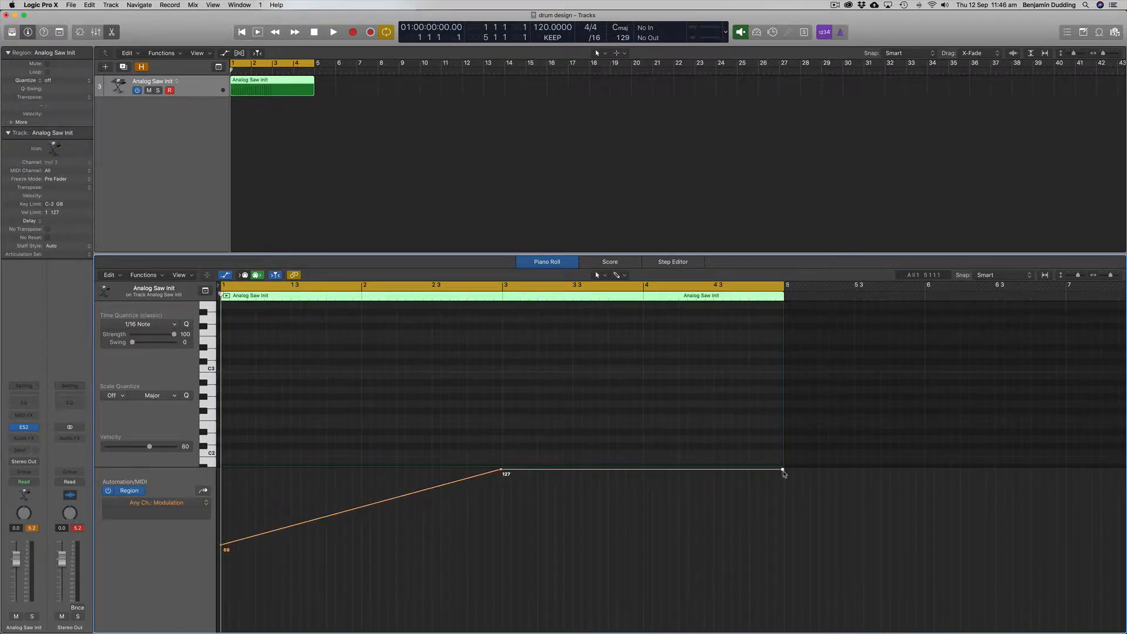
left_click_drag(783, 470, 783, 629)
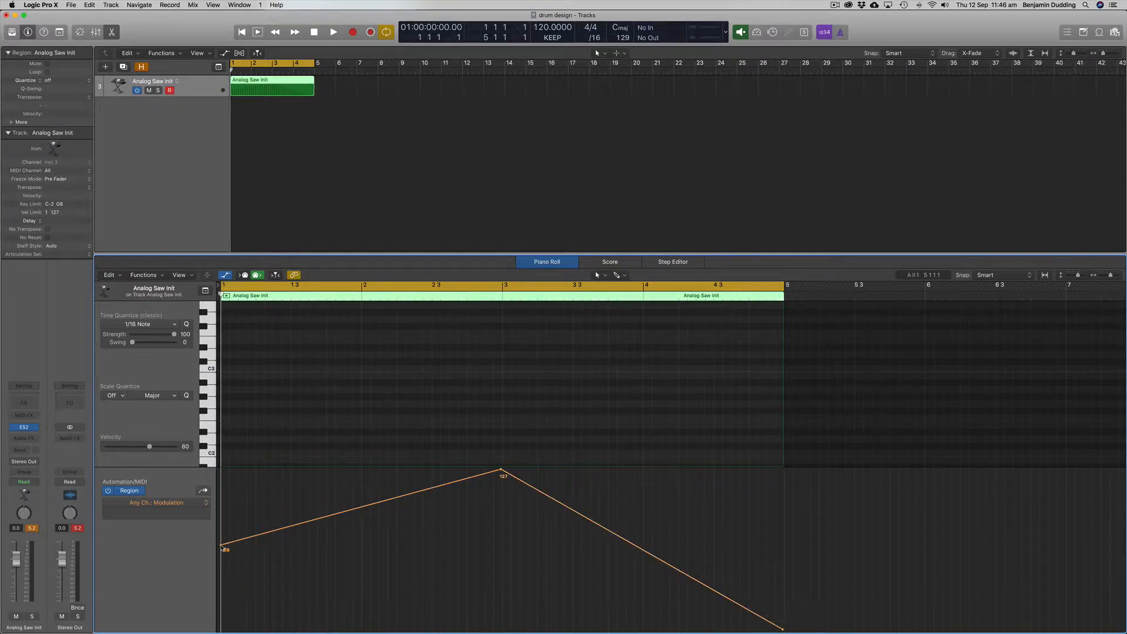
left_click_drag(221, 545, 222, 629)
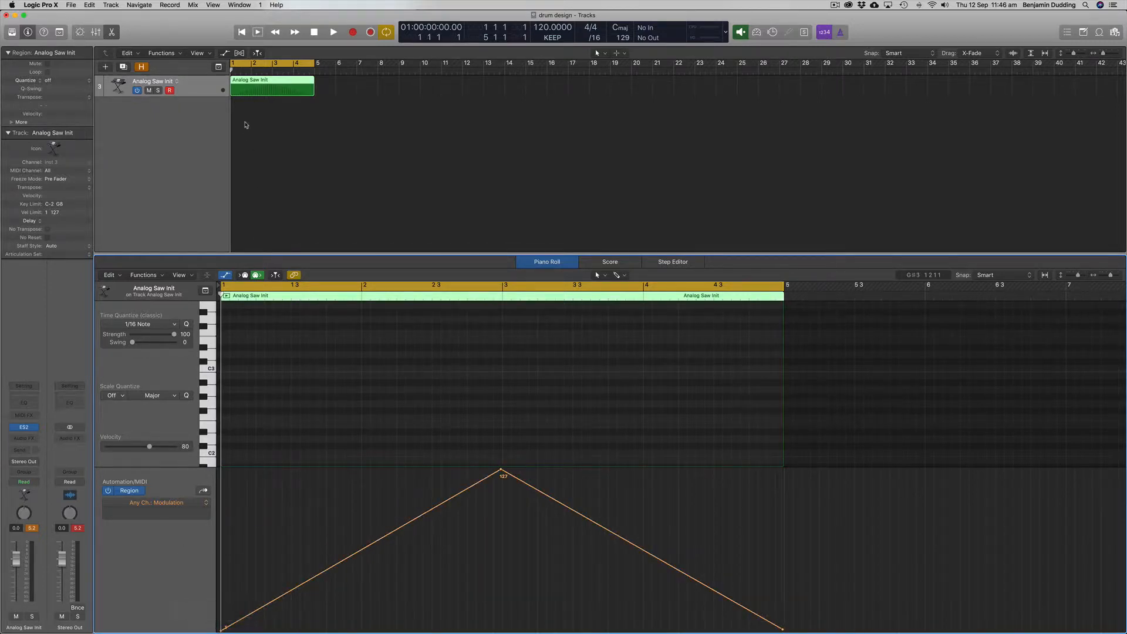
Play the loop and slightly raise the Env3Dec modulation slot's amount in ES2, closing the synth window when done
left_click(205, 85)
key("space")
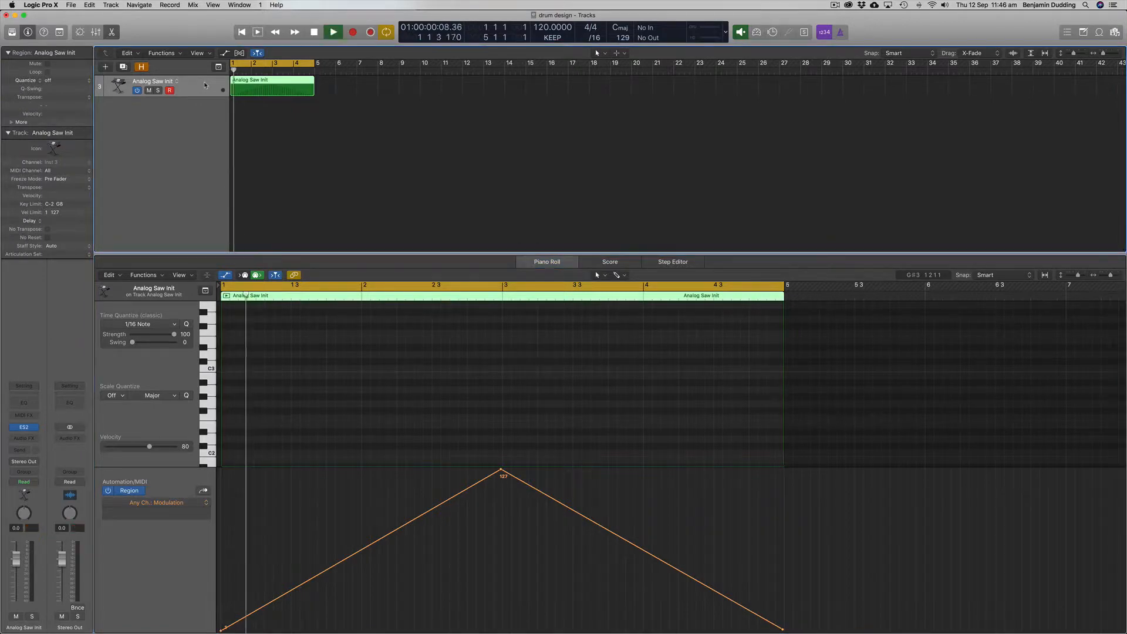
left_click(23, 427)
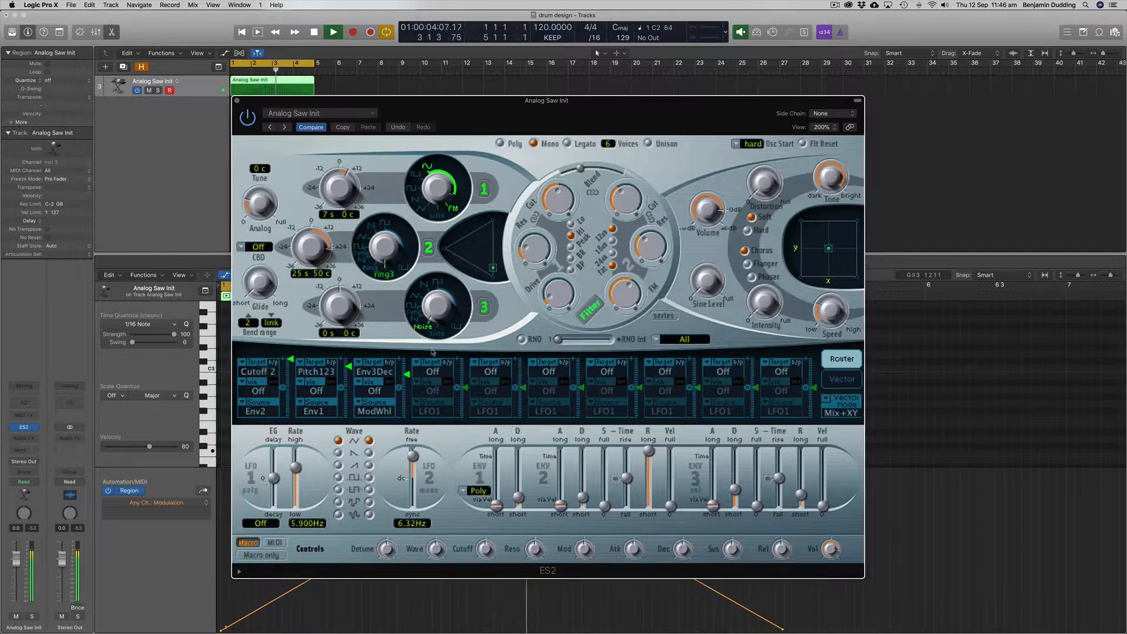
mouse_move(407, 371)
left_click_drag(407, 371, 407, 369)
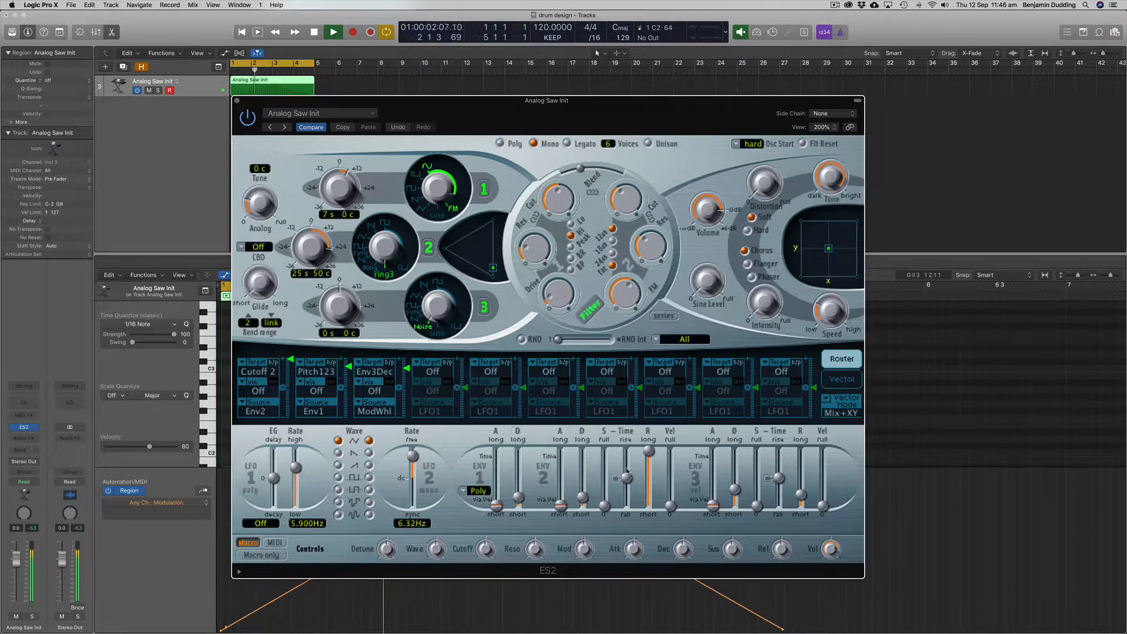
left_click(238, 100)
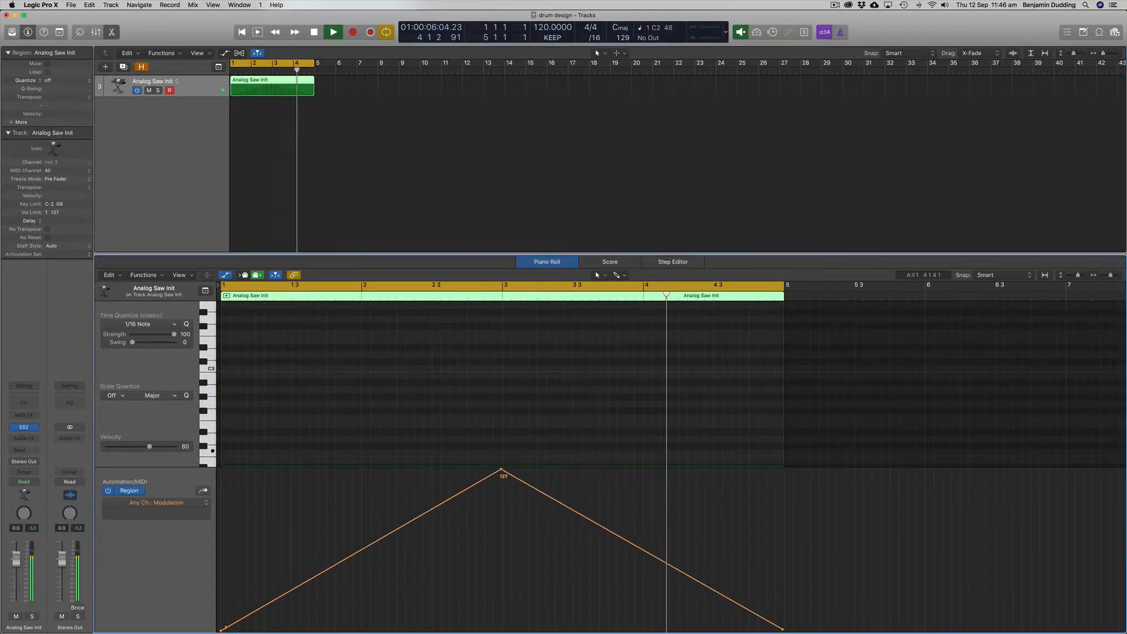
Shorten the modulation ramp so it peaks at 127 on beat 3 of bar 1 and returns to the minimum around bar 2
left_click_drag(501, 470, 360, 470)
left_click_drag(782, 631, 364, 625)
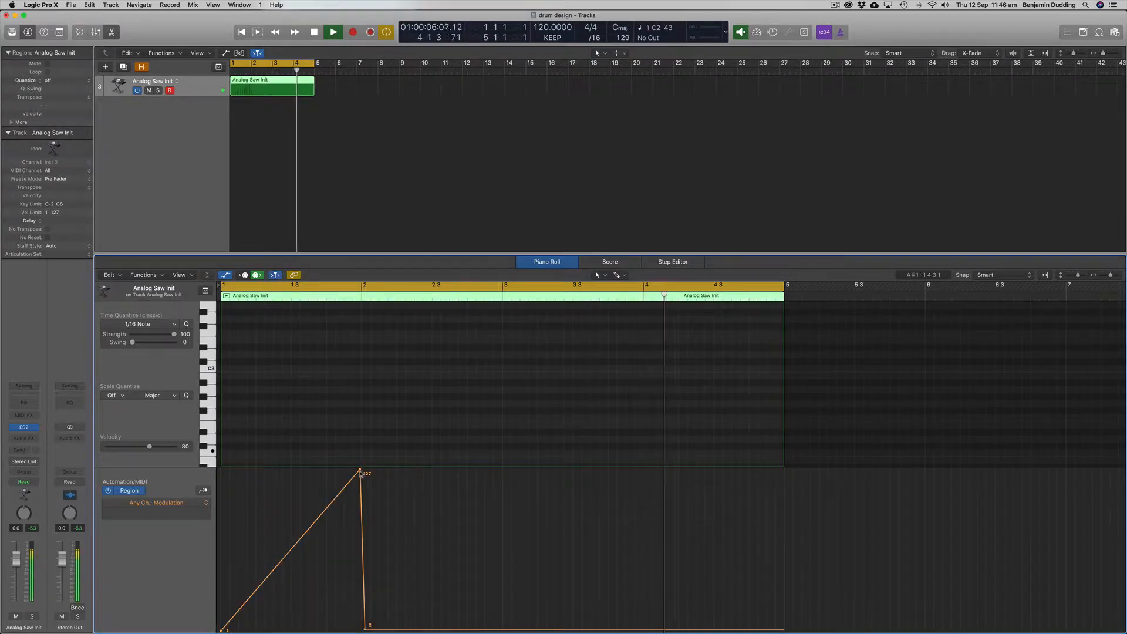
left_click_drag(360, 470, 290, 470)
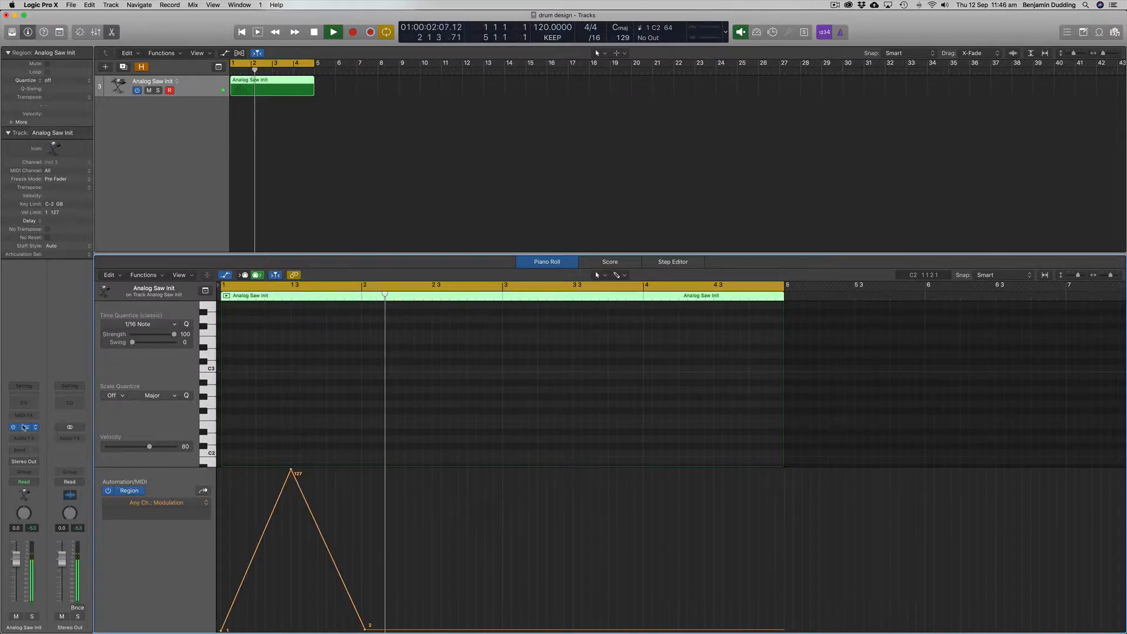
Reopen ES2, lower the Env3Dec modulation slot's amount, and shift the filter blend further toward filter 1
key("v")
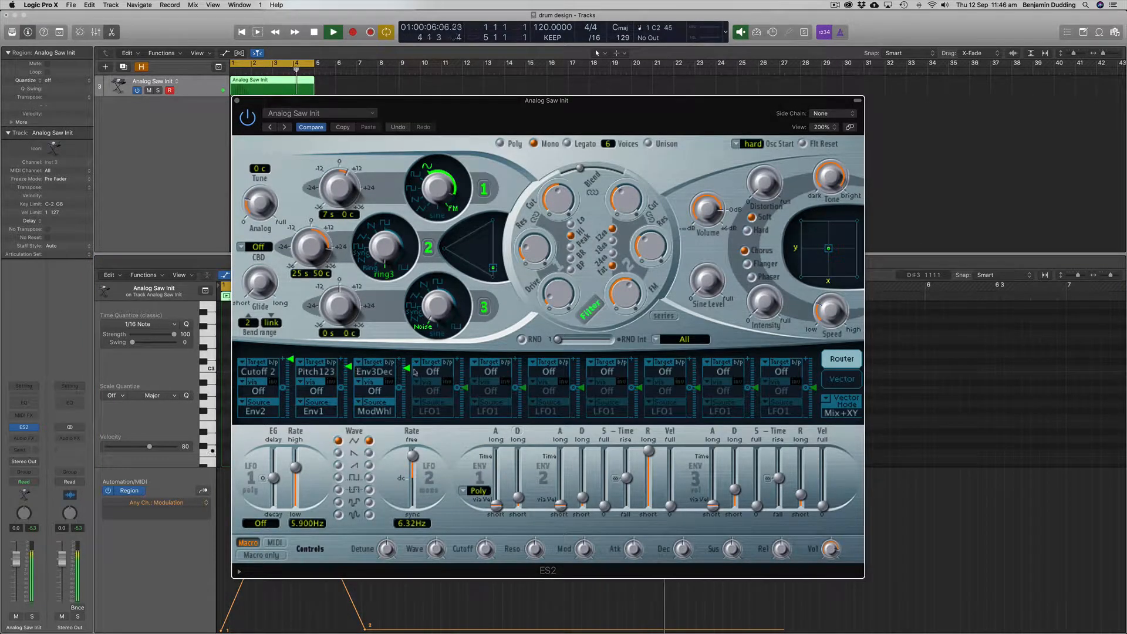
left_click_drag(407, 395, 410, 388)
left_click_drag(580, 168, 536, 188)
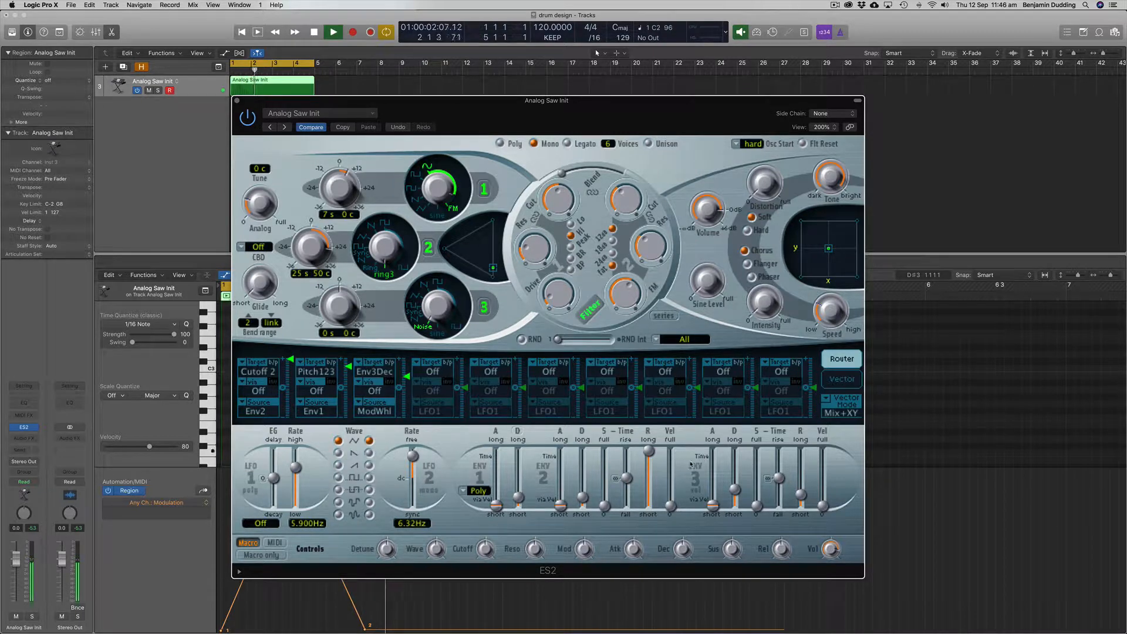
Lower the Pitch123 modulation slot's amount to about 0.49 and shorten envelope 3's decay slightly
left_click_drag(735, 489, 737, 487)
left_click_drag(349, 368, 350, 384)
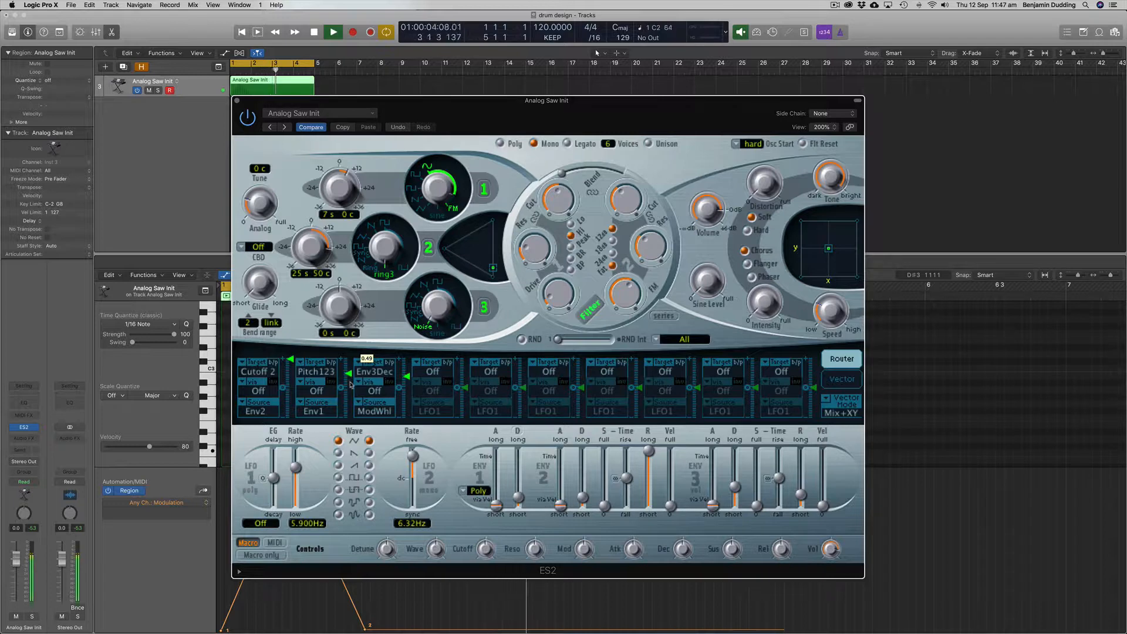
left_click_drag(735, 488, 735, 496)
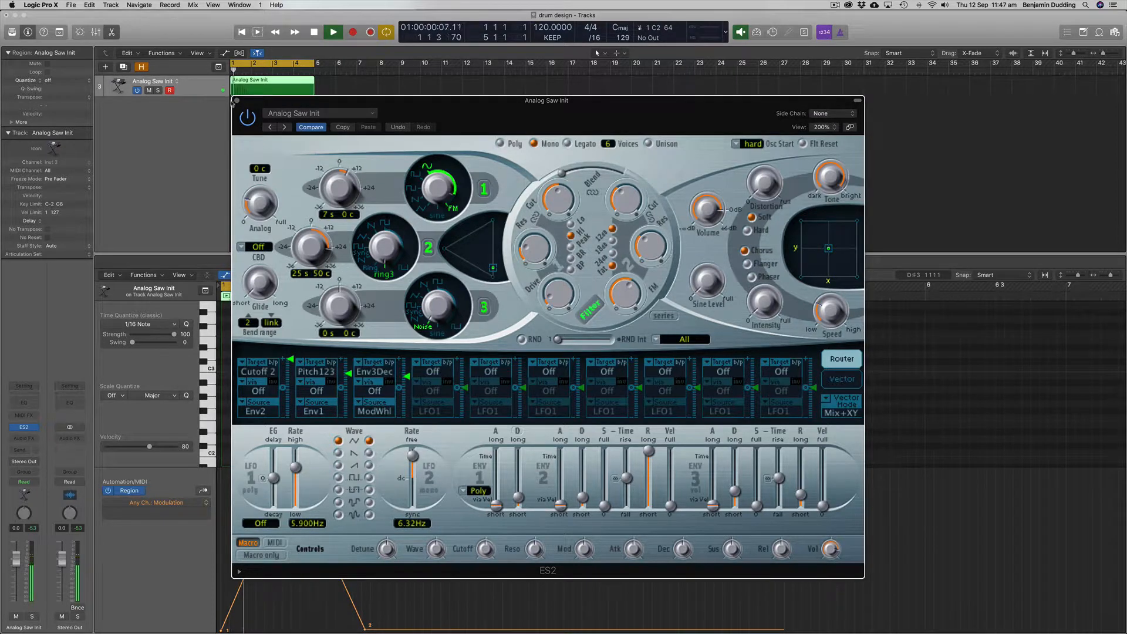
Close the synth window, restart the loop from the beginning to audition the modulation, and reopen ES2
key("super+w")
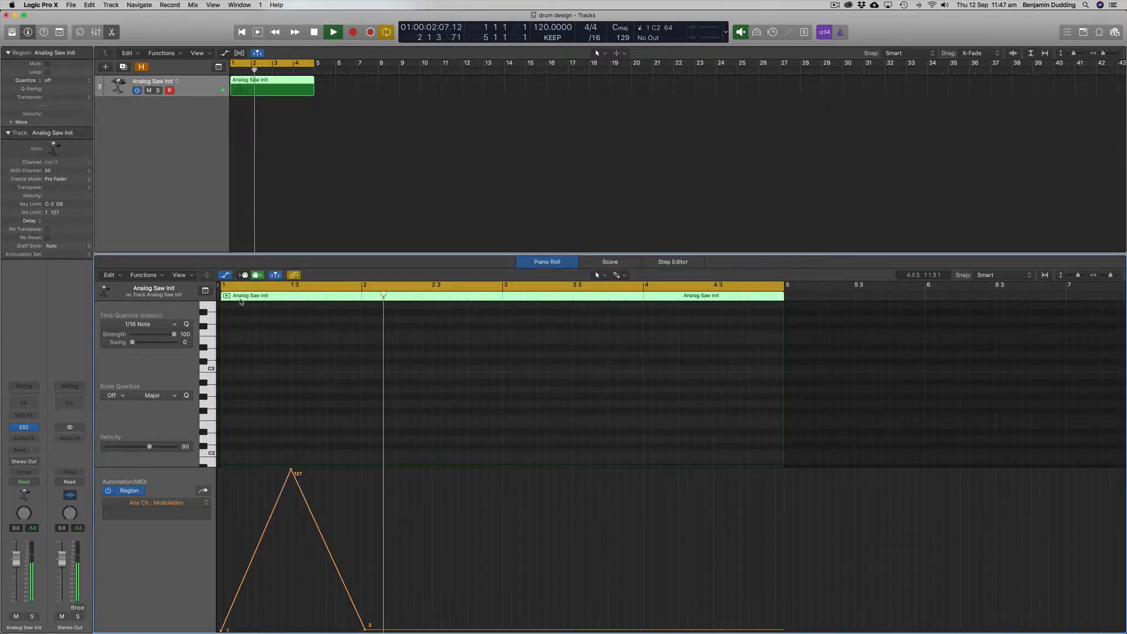
key("Return")
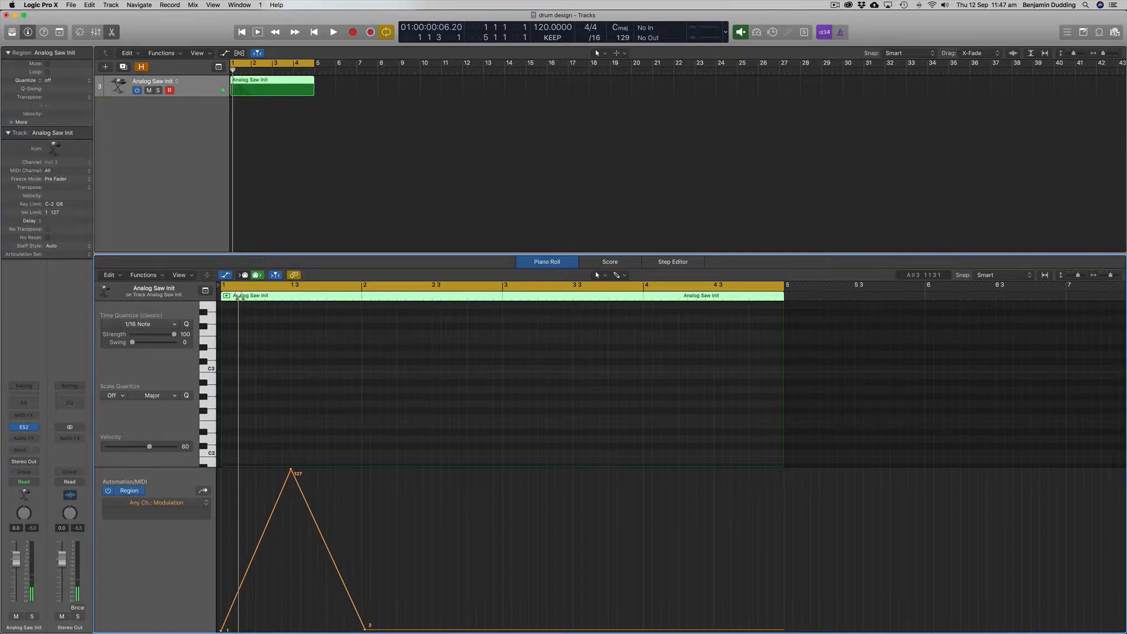
key("space")
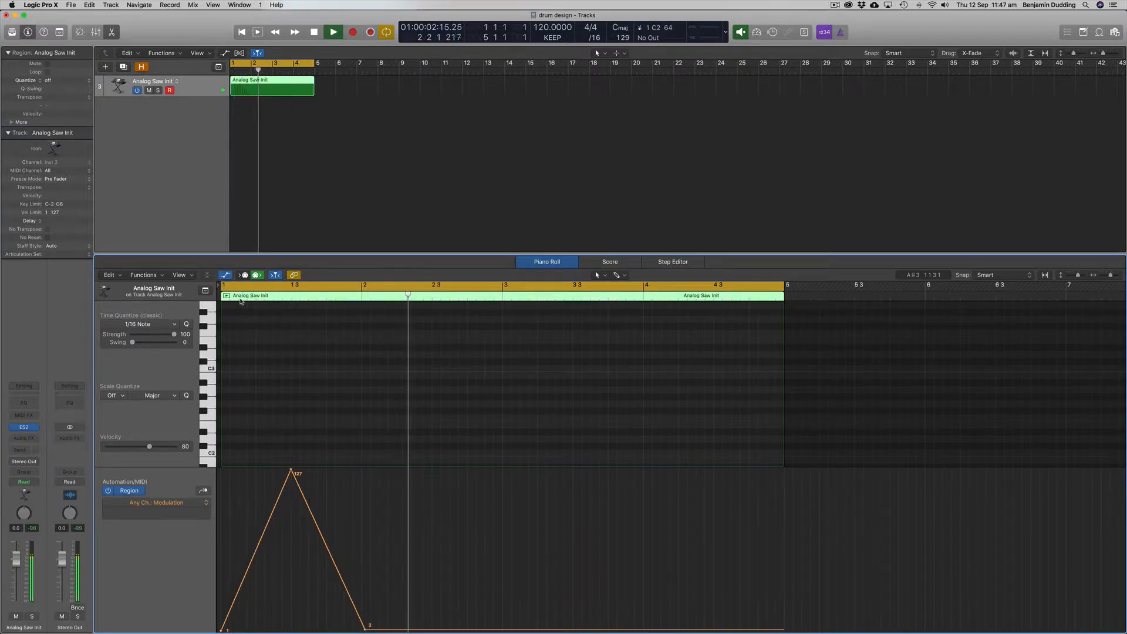
left_click(26, 427)
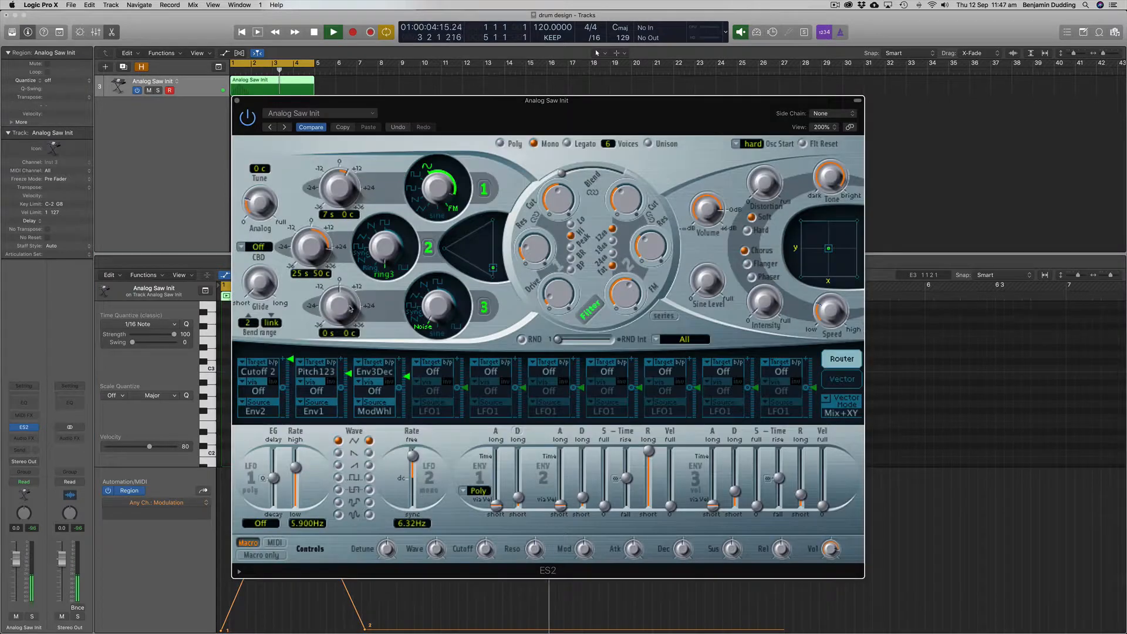
Close the synth window, add an Arpeggiator MIDI effect to the Analog Saw Init track, and enable its Latch mode
mouse_move(408, 374)
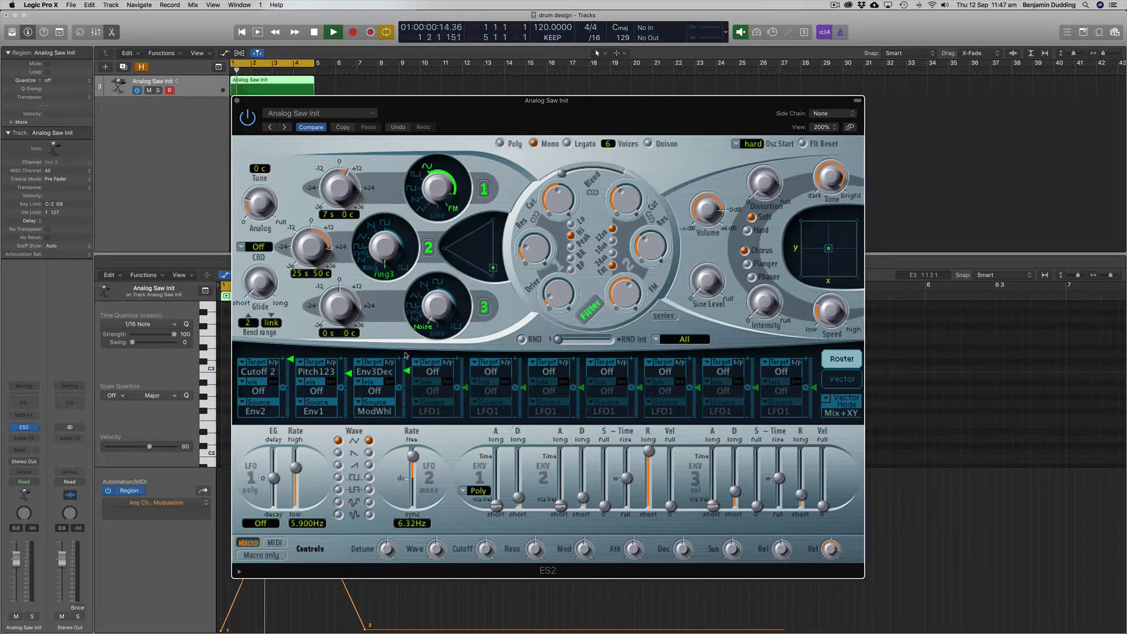
left_click(237, 101)
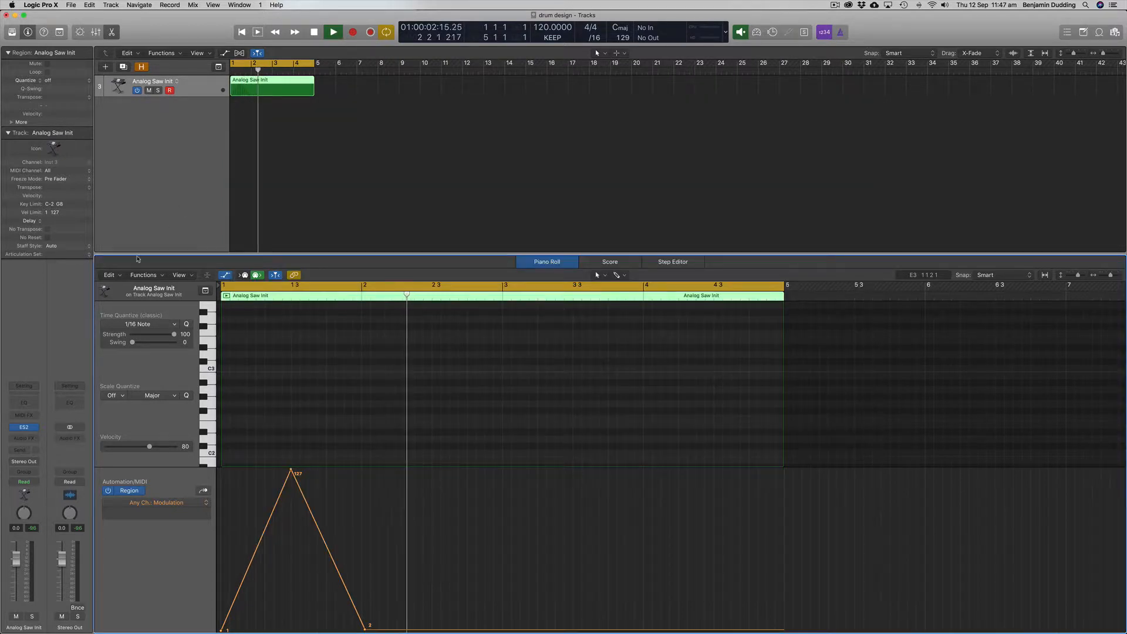
left_click(33, 415)
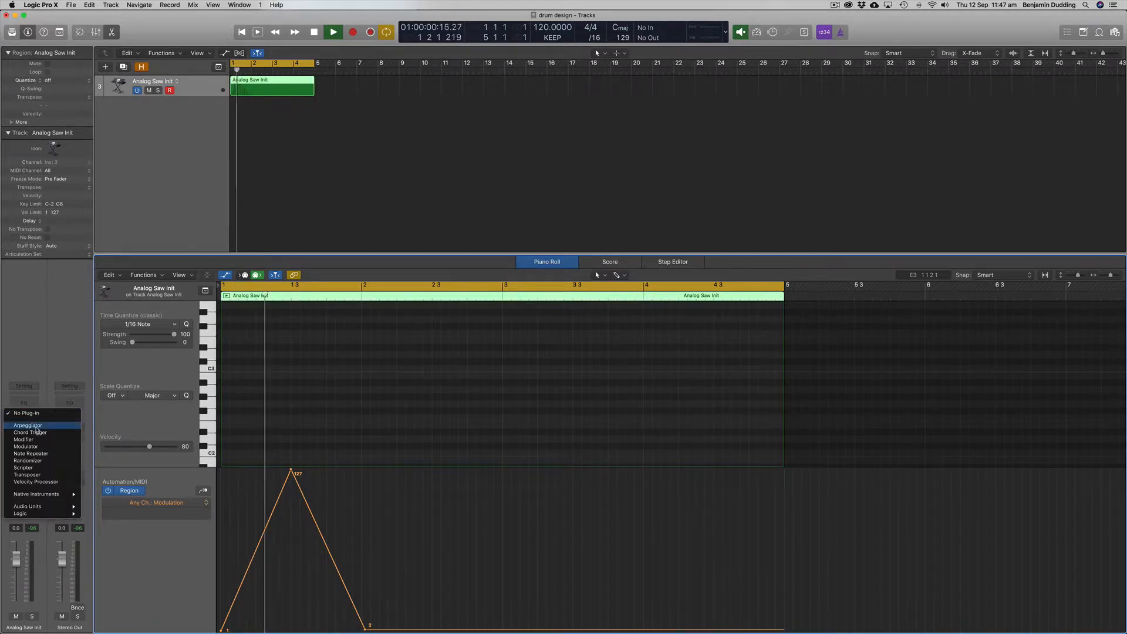
left_click(36, 428)
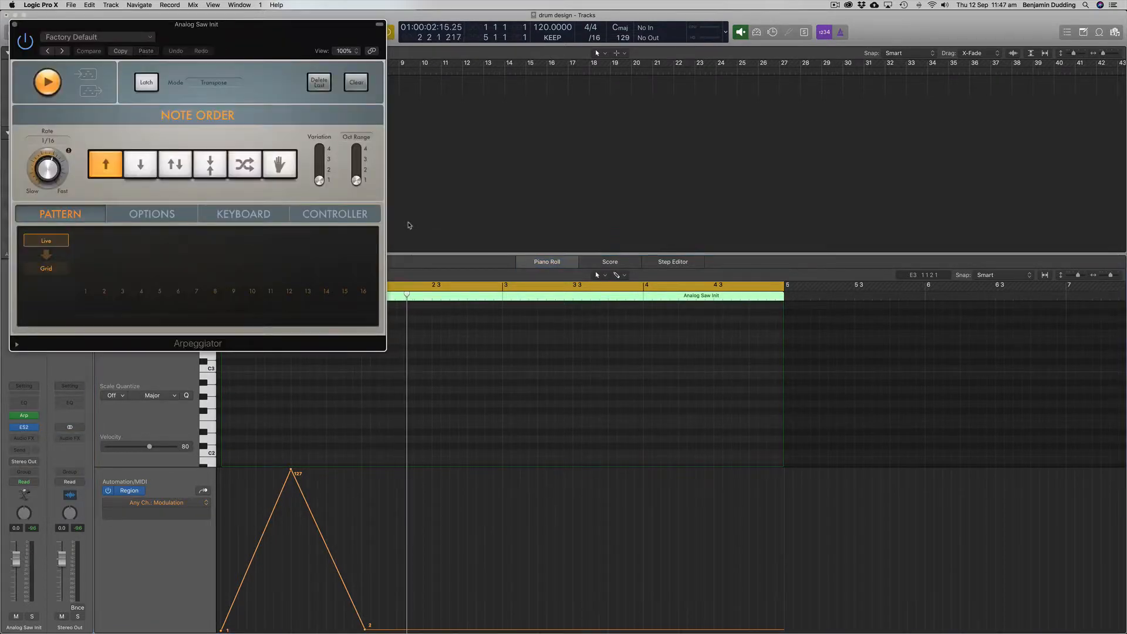
left_click_drag(173, 26, 516, 41)
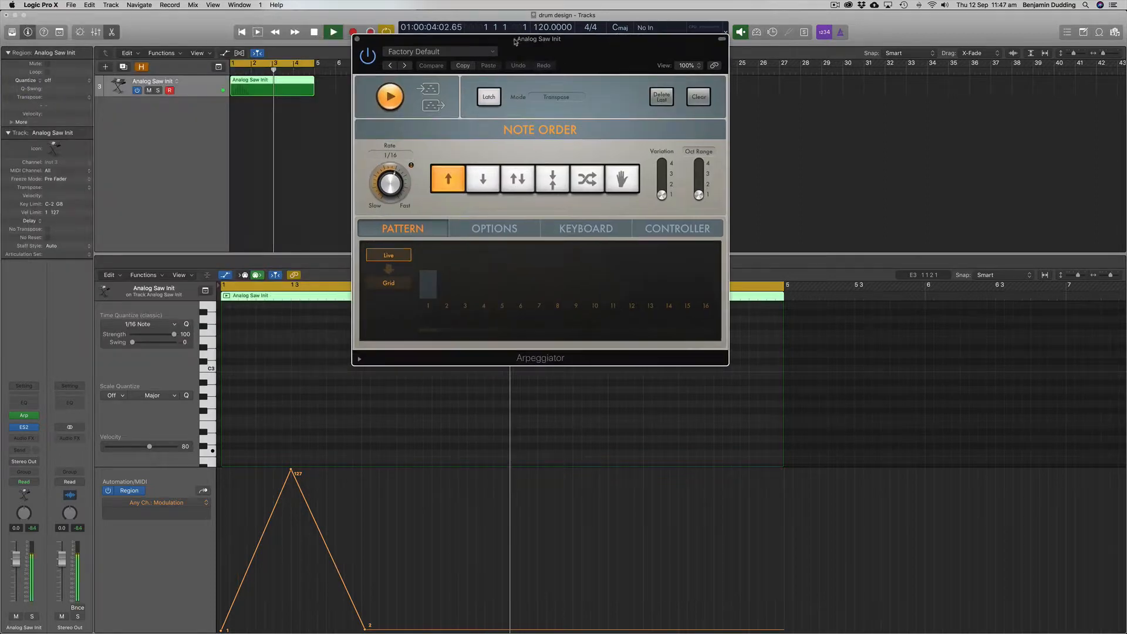
left_click(489, 97)
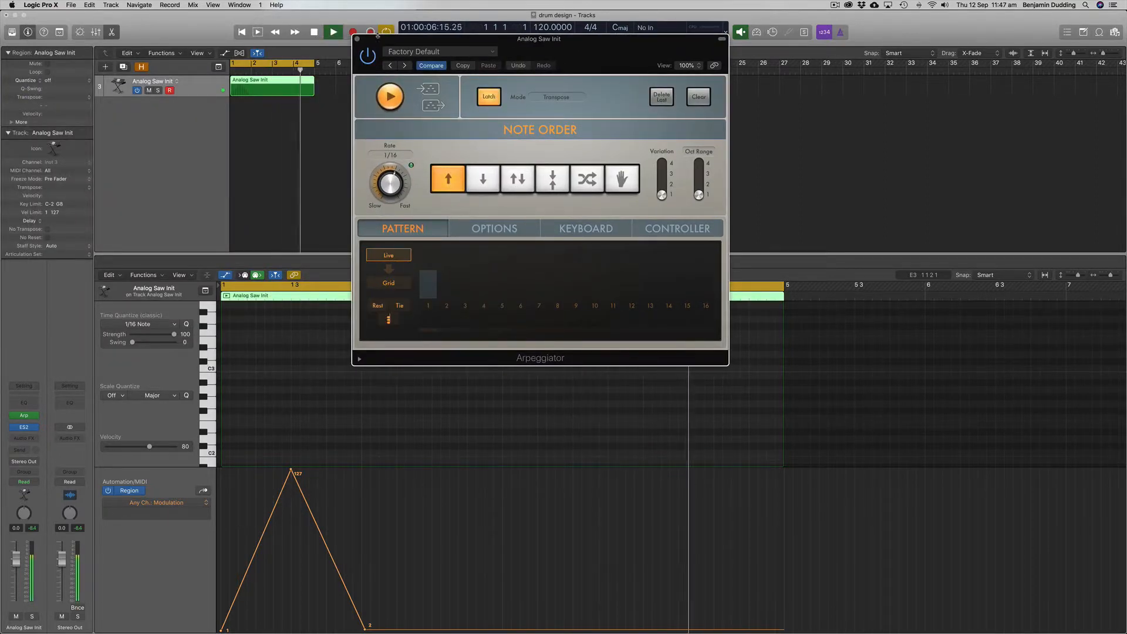
left_click_drag(374, 43, 584, 77)
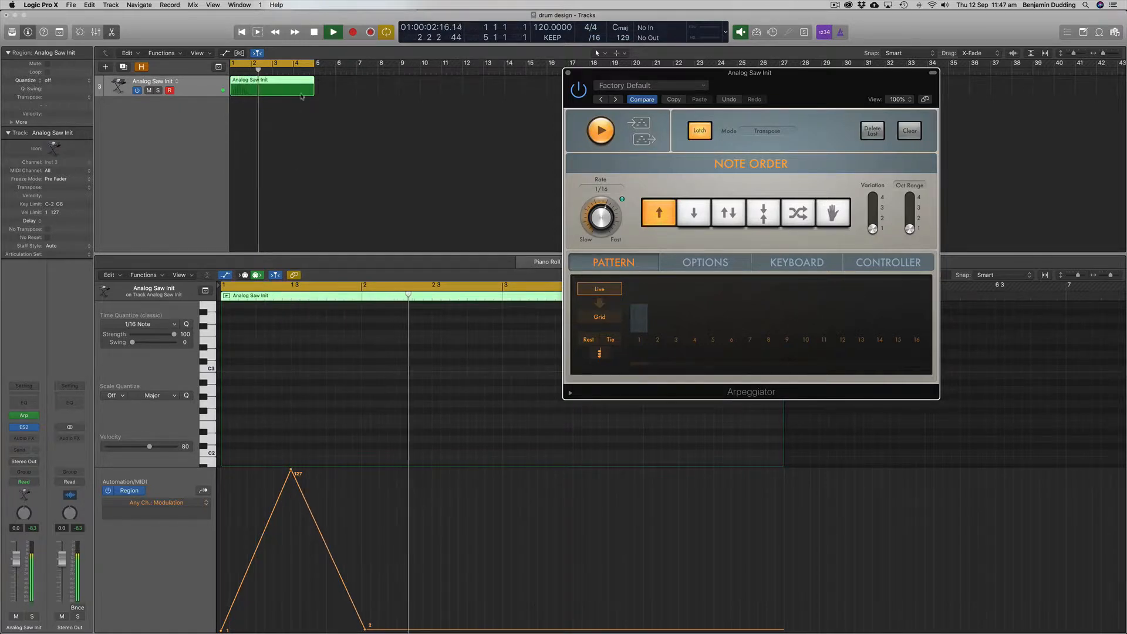
Shorten the cycle range to bar 1, set the project tempo to 90 BPM, and hide the Arpeggiator window
left_click_drag(313, 63, 251, 64)
left_click_drag(540, 28, 540, 46)
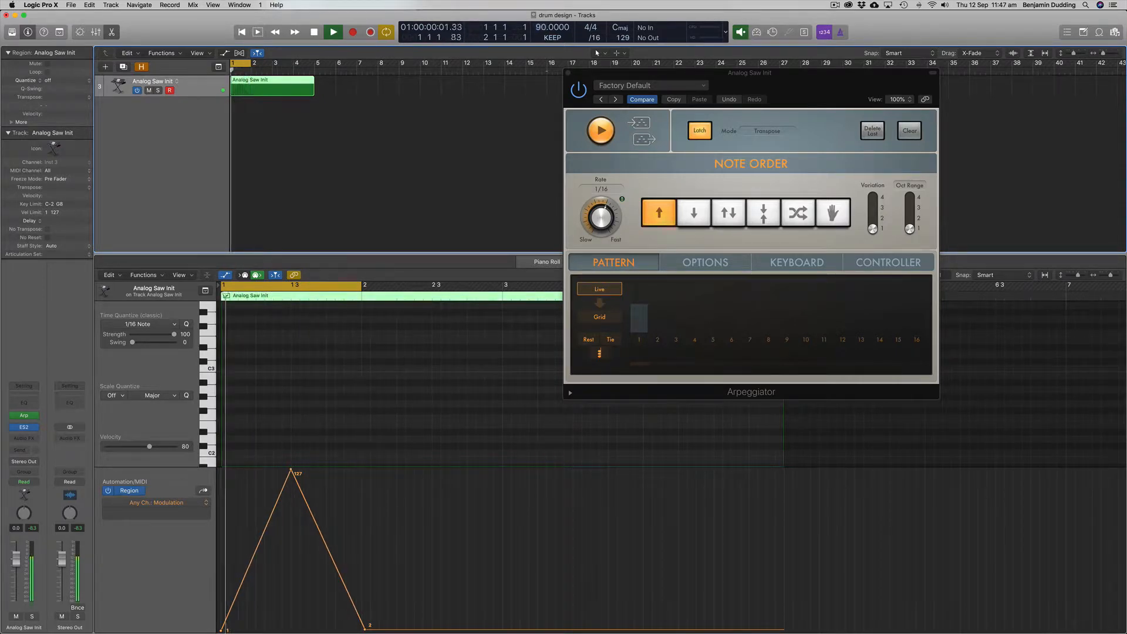
key("v")
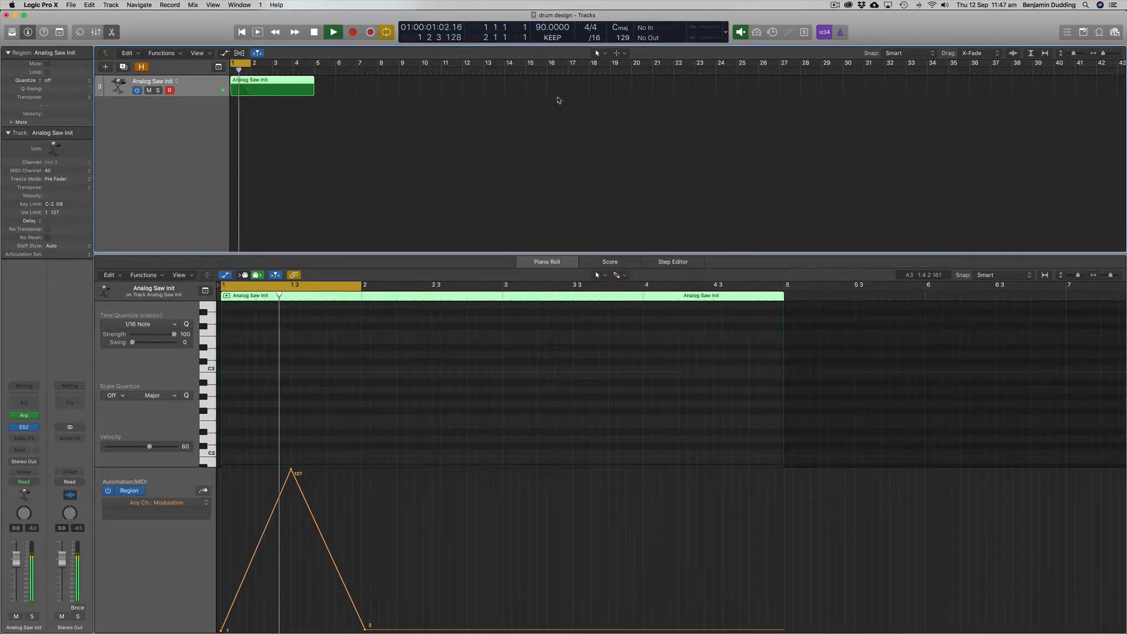
Reopen ES2, fine-tune envelope 3's decay, lower the Pitch123 modulation amount, and raise the Env3Dec modulation amount
left_click(23, 428)
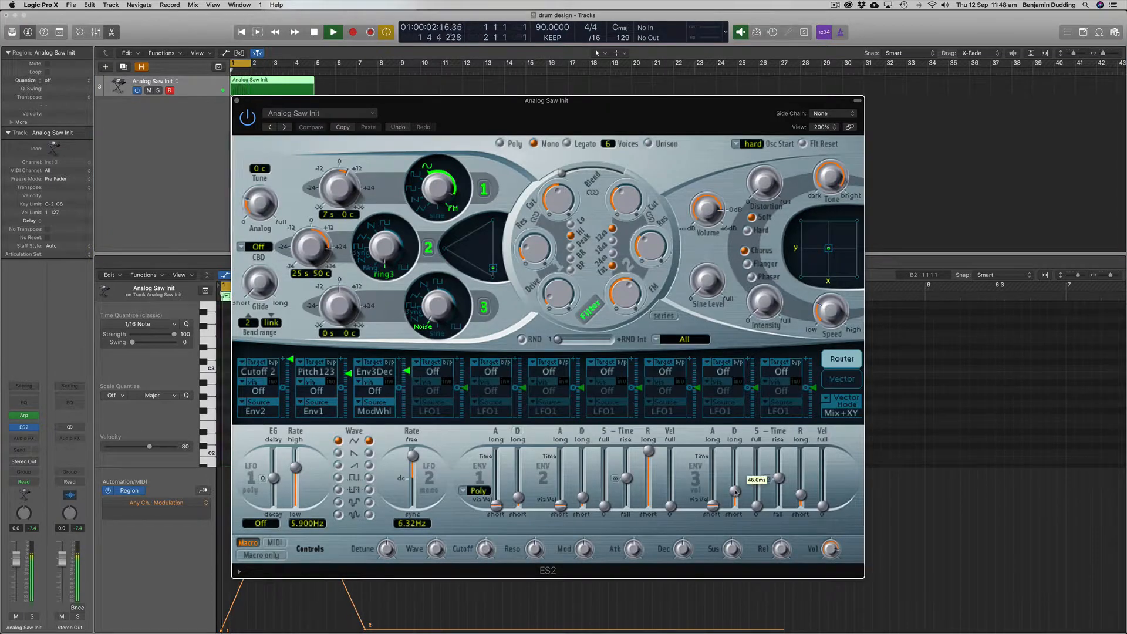
left_click_drag(734, 491, 736, 496)
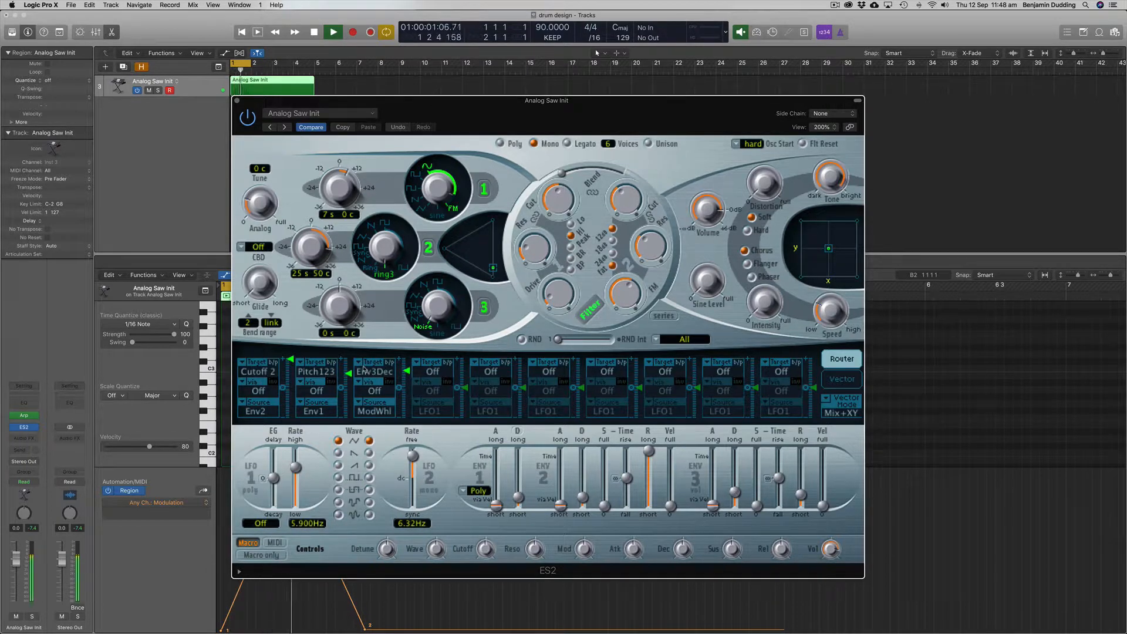
left_click_drag(350, 375, 352, 395)
left_click(408, 373)
left_click_drag(408, 374, 406, 362)
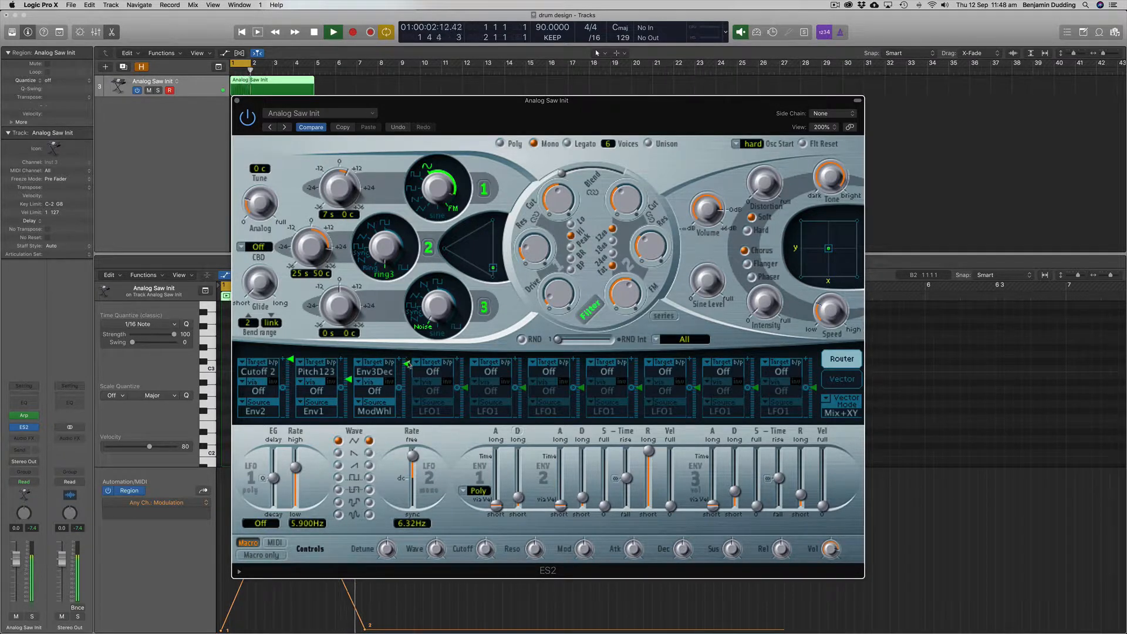
left_click_drag(735, 492, 734, 492)
Balance the oscillators at about 12% for 1 and 87% for 3, set filter 1's cutoff to about 0.606, close ES2, and stop playback
mouse_move(493, 267)
left_mouse_down()
mouse_move(496, 254)
mouse_move(499, 274)
left_mouse_up()
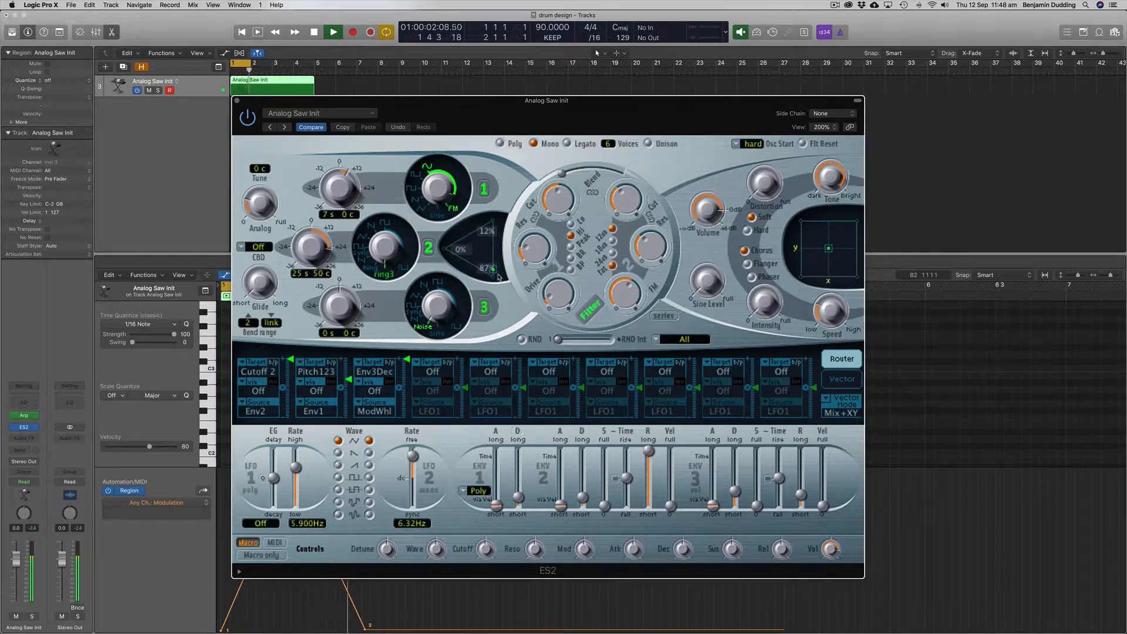
mouse_move(558, 201)
left_mouse_down()
mouse_move(559, 168)
mouse_move(563, 194)
left_mouse_up()
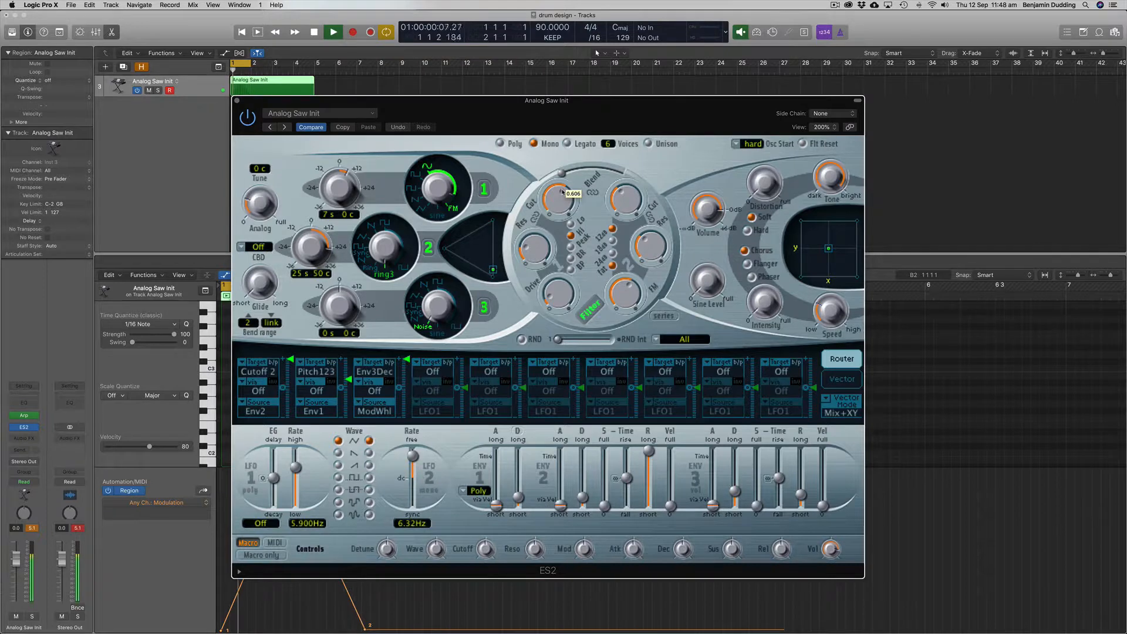
left_click(238, 102)
key("space")
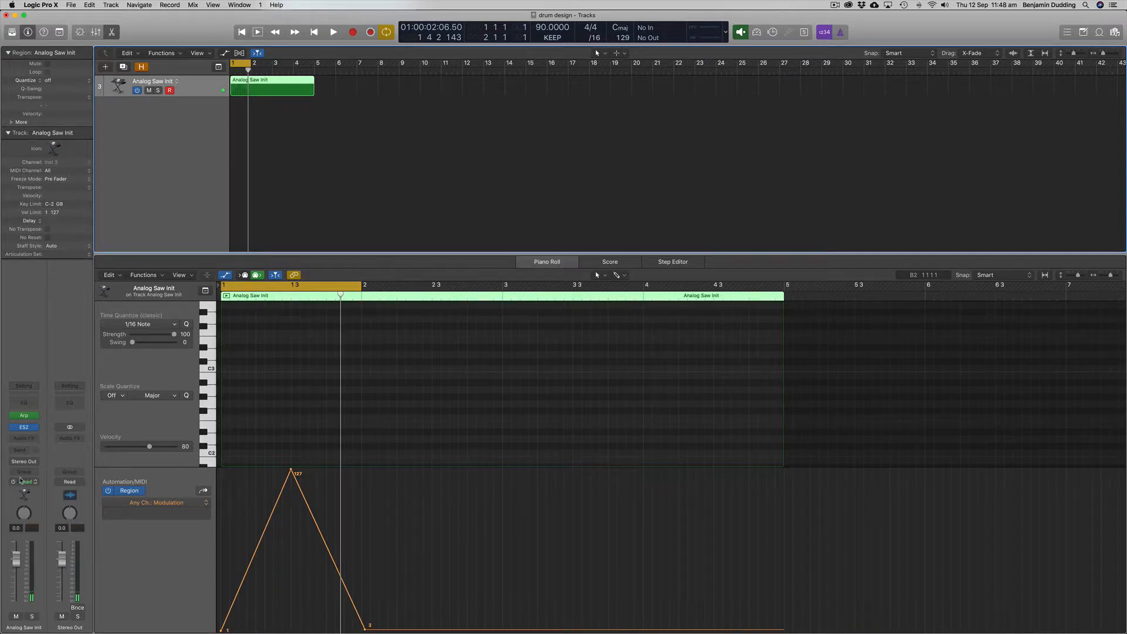
Insert a stereo Ringshifter after ES2 on the track and audition it briefly with the loop
left_click(35, 439)
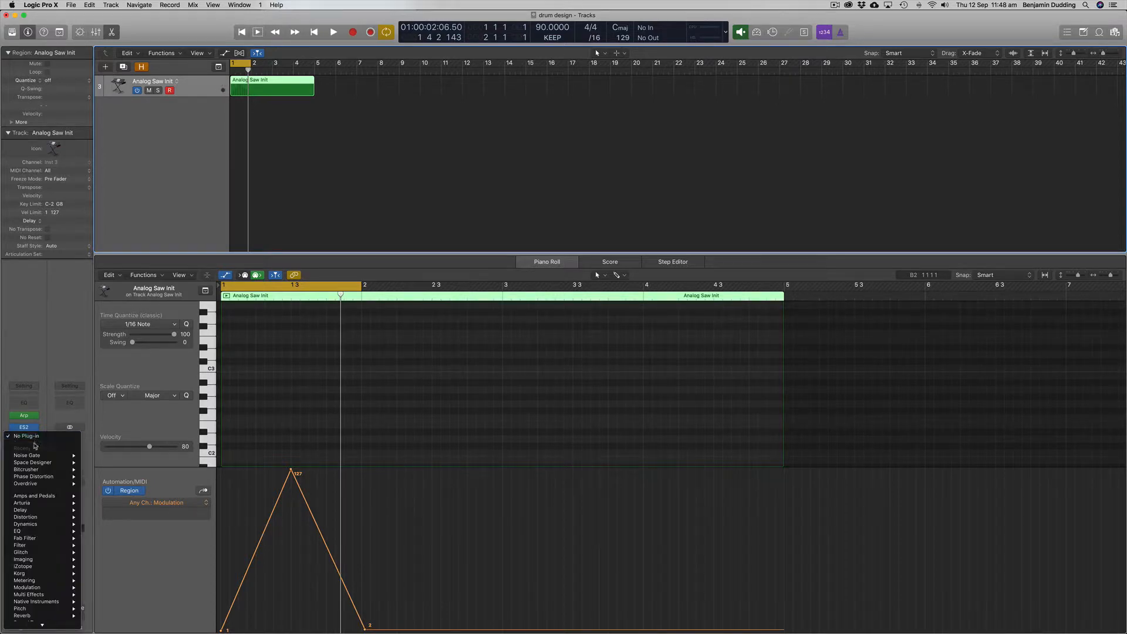
mouse_move(42, 625)
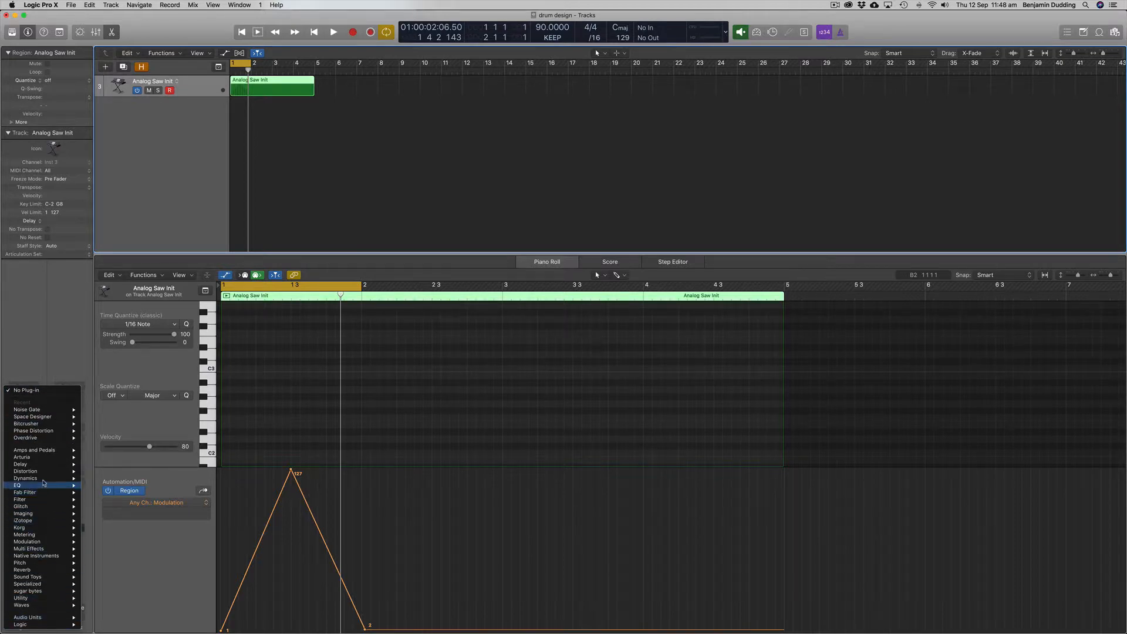
mouse_move(44, 479)
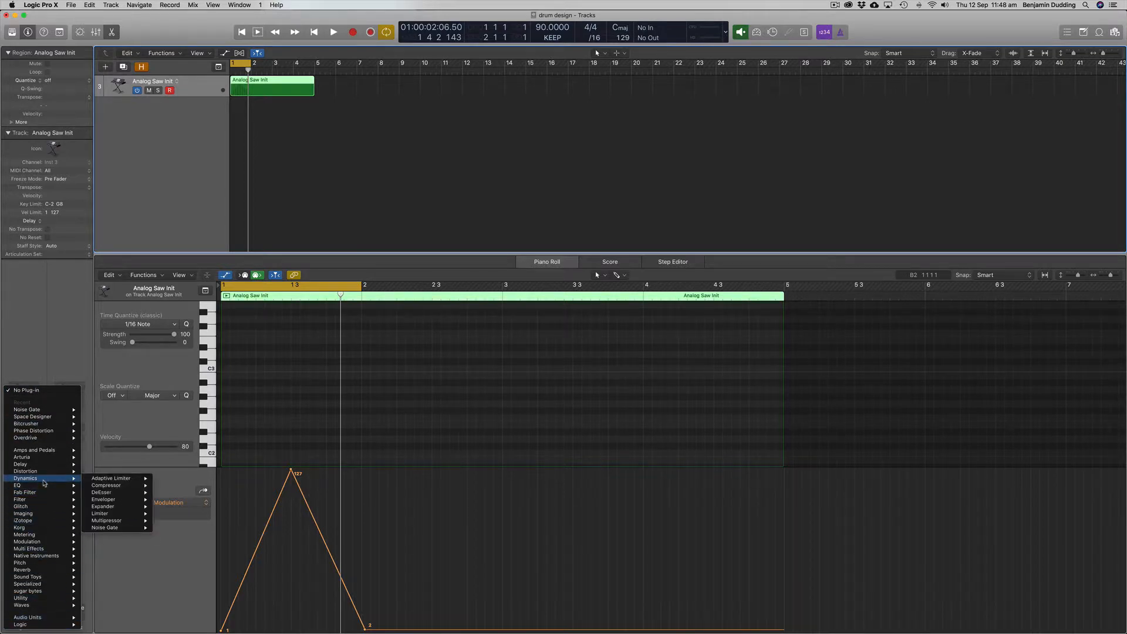
mouse_move(47, 536)
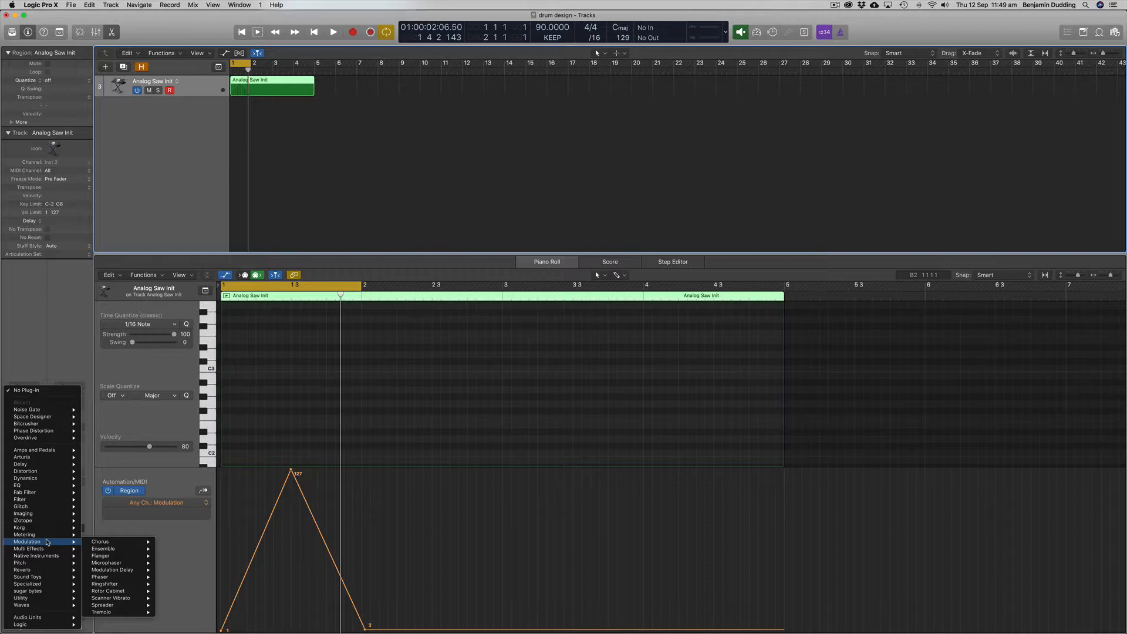
mouse_move(145, 580)
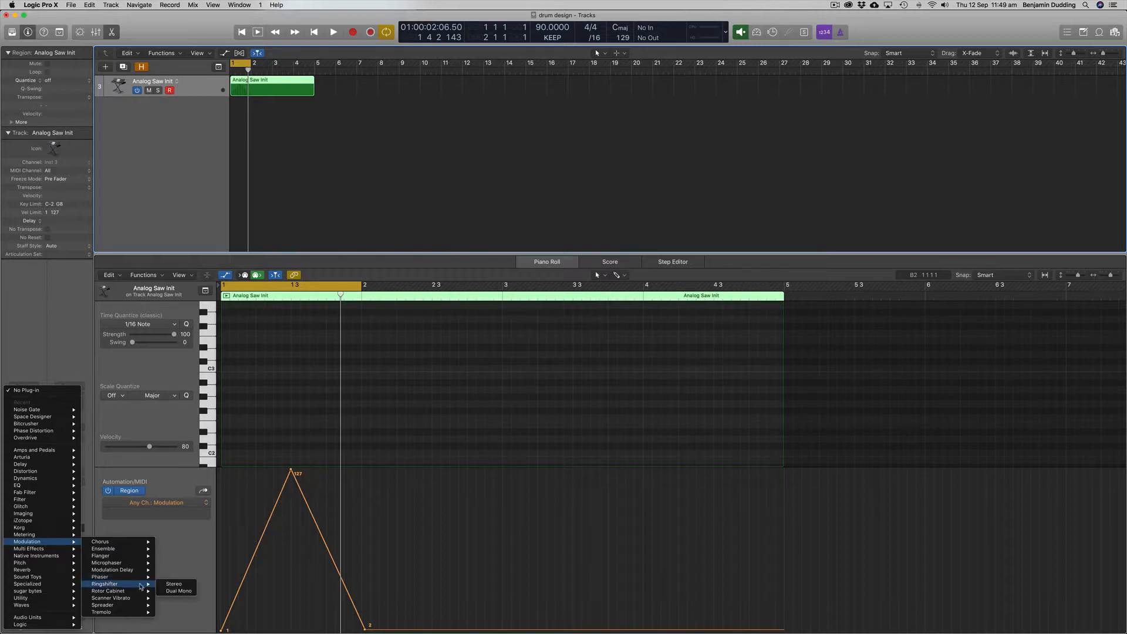
left_click(177, 584)
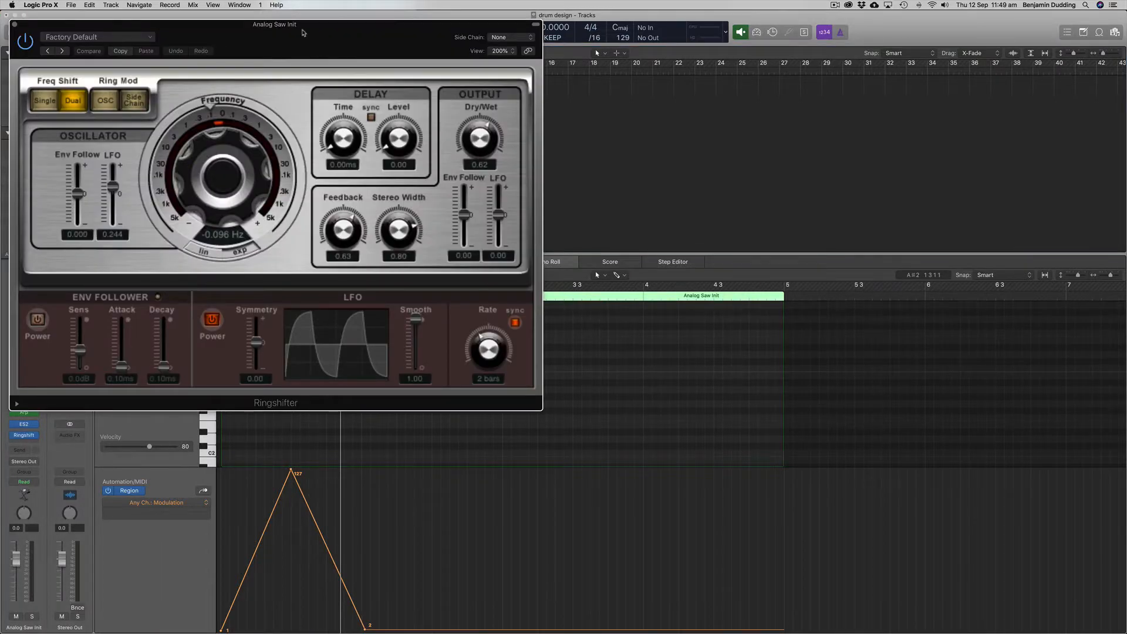
left_click_drag(303, 32, 525, 115)
key("space")
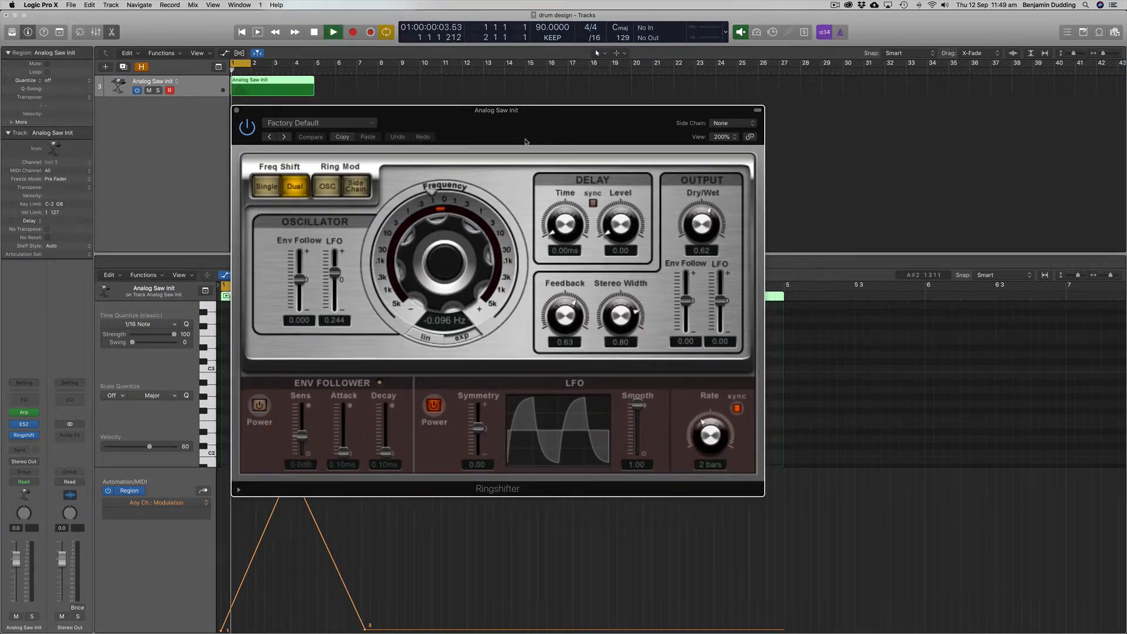
key("space")
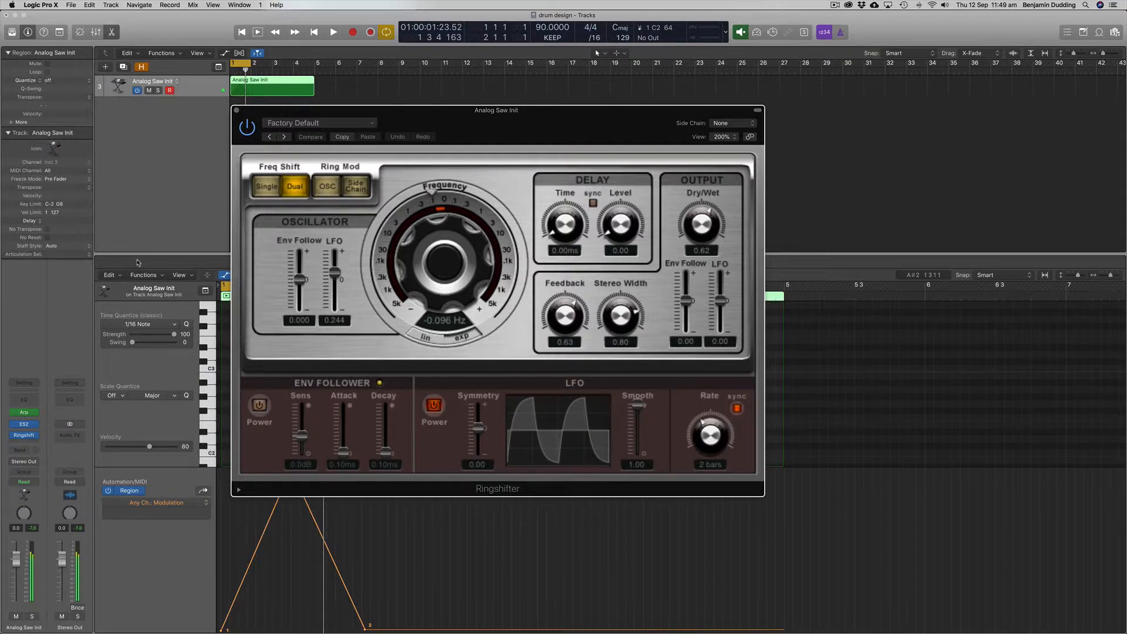
Switch the Ringshifter to OSC ring modulation, minimize its oscillator LFO, tune the frequency, and set feedback 0.38, stereo width 0.00 and dry/wet 1.00
left_click(333, 188)
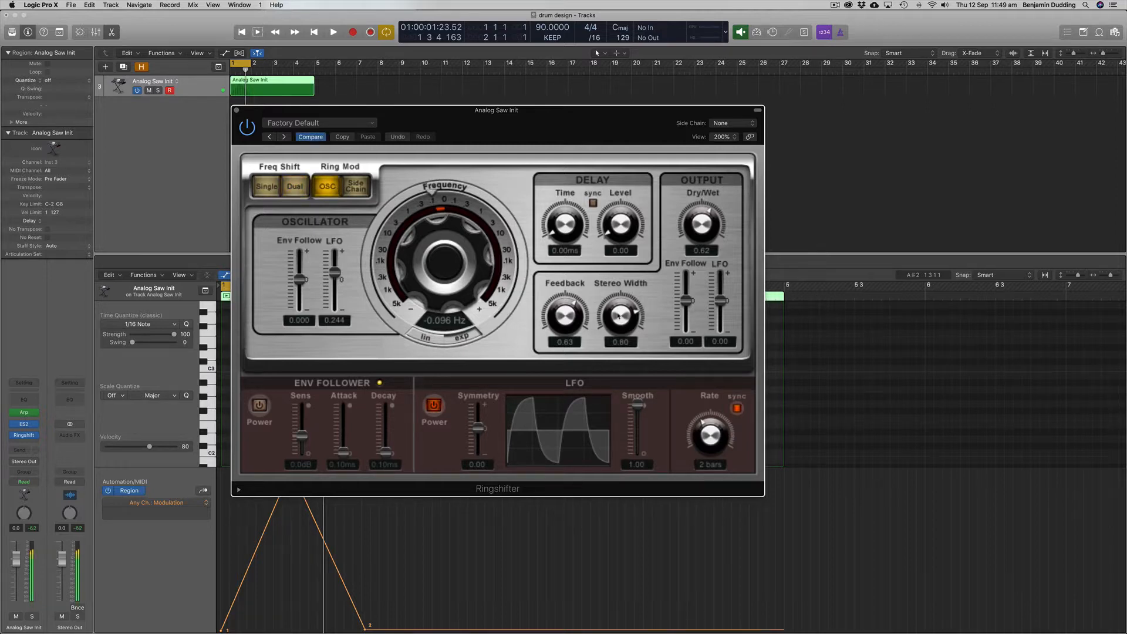
left_click_drag(463, 276, 459, 240)
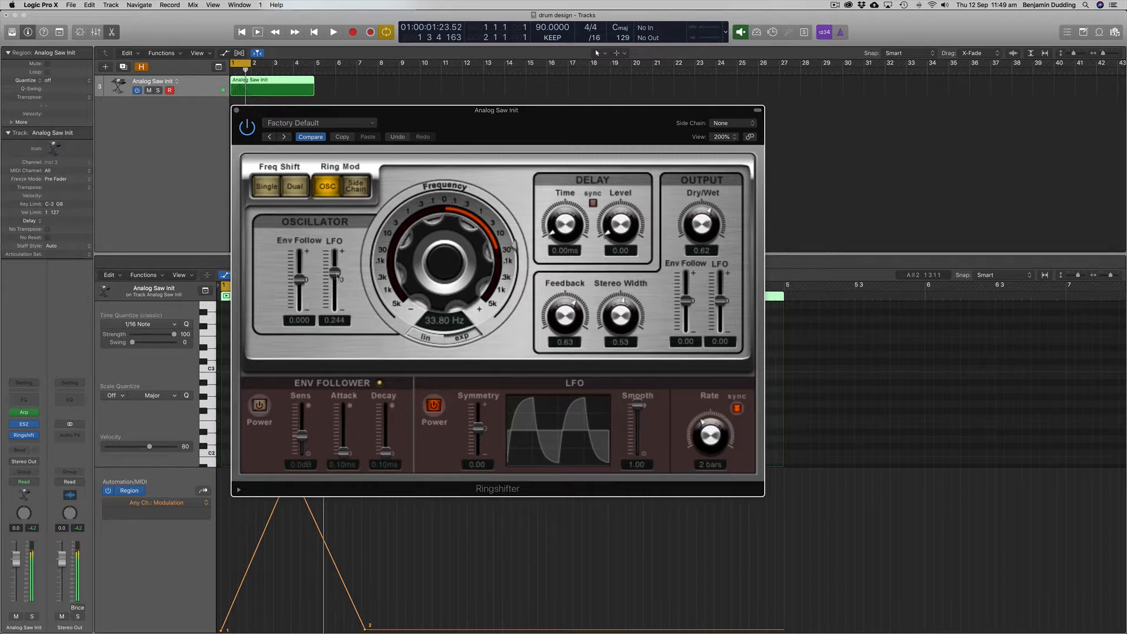
mouse_move(338, 277)
left_mouse_down()
mouse_move(340, 263)
mouse_move(341, 290)
mouse_move(344, 252)
mouse_move(338, 285)
left_mouse_up()
double_click(339, 320)
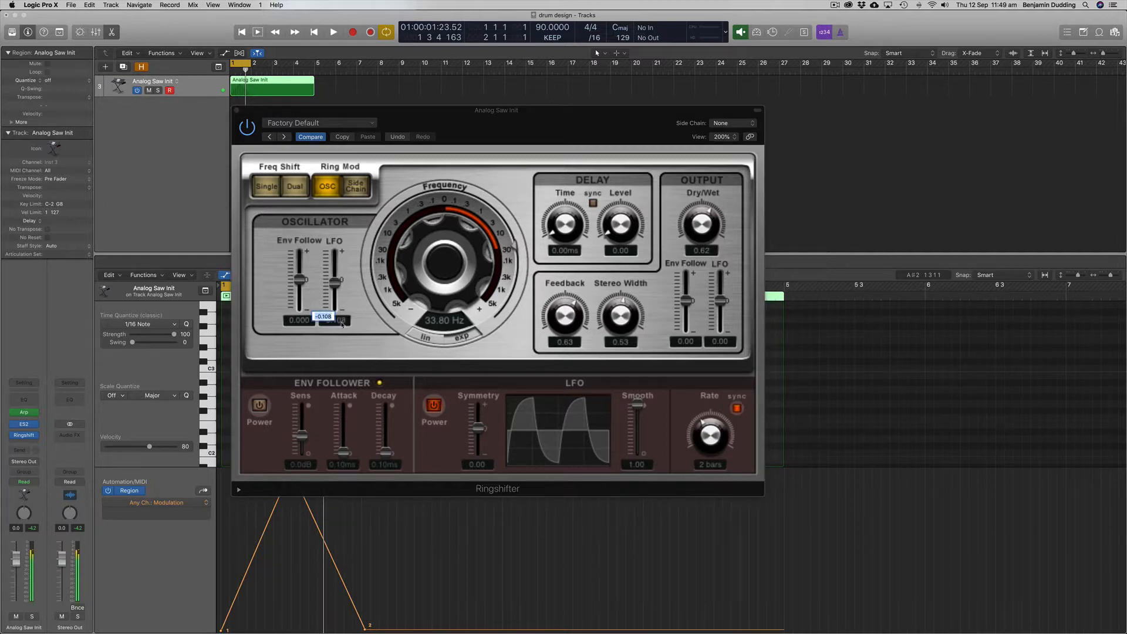
type("0")
key("Return")
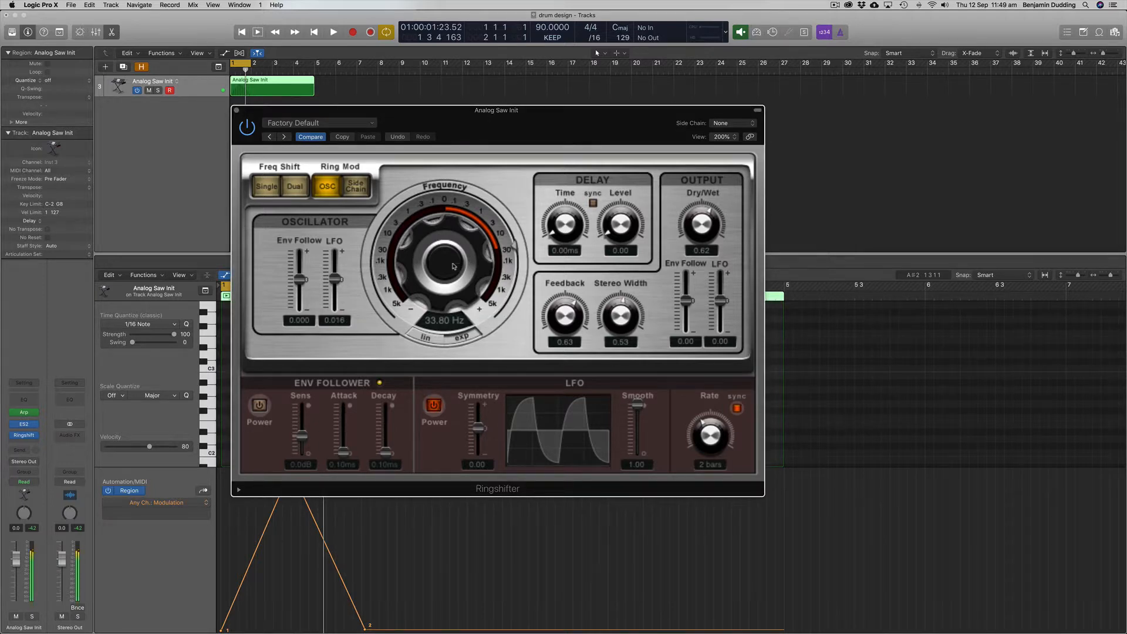
left_click_drag(454, 266, 646, 245)
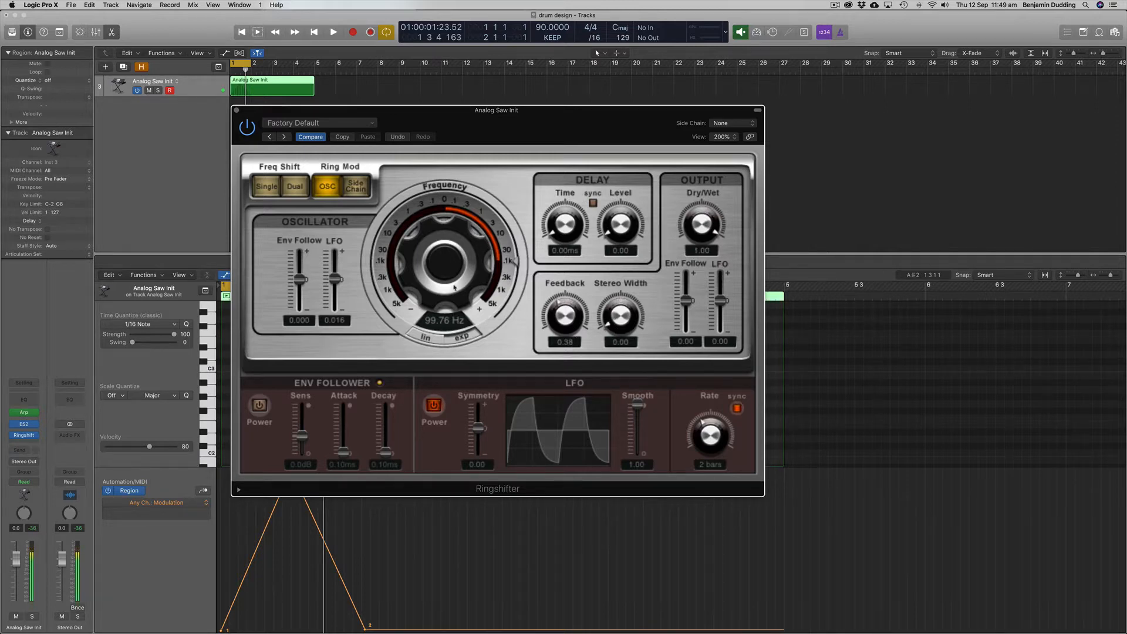
left_click_drag(454, 287, 455, 264)
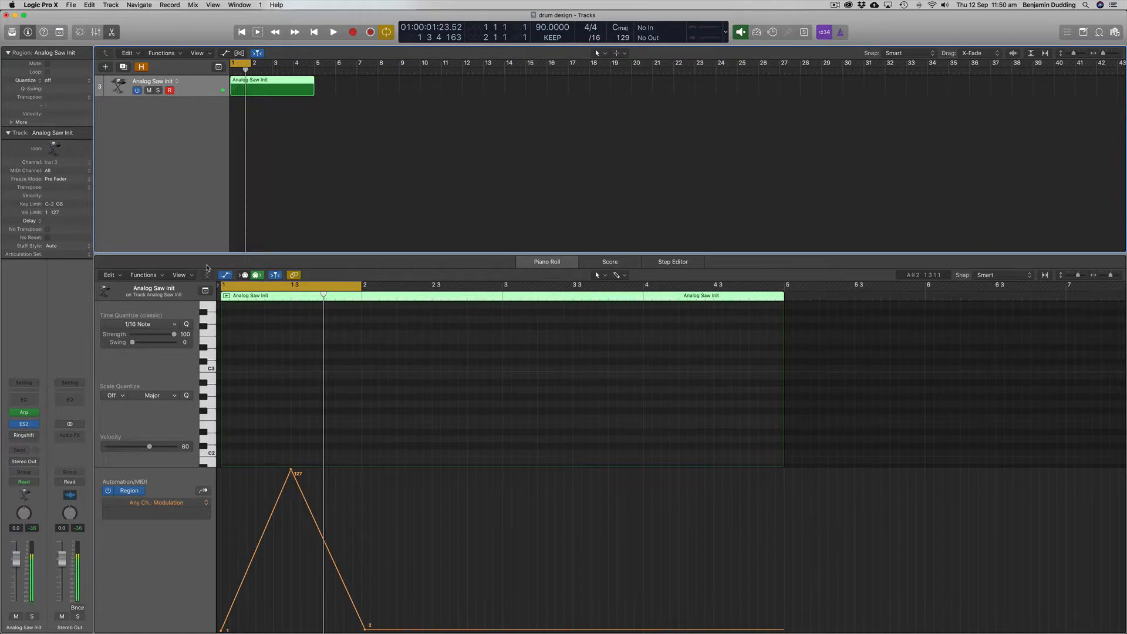
Replace the Ringshifter with a stereo Bitcrusher, set its drive to 1.5 dB, and lower its resolution
left_click(36, 436)
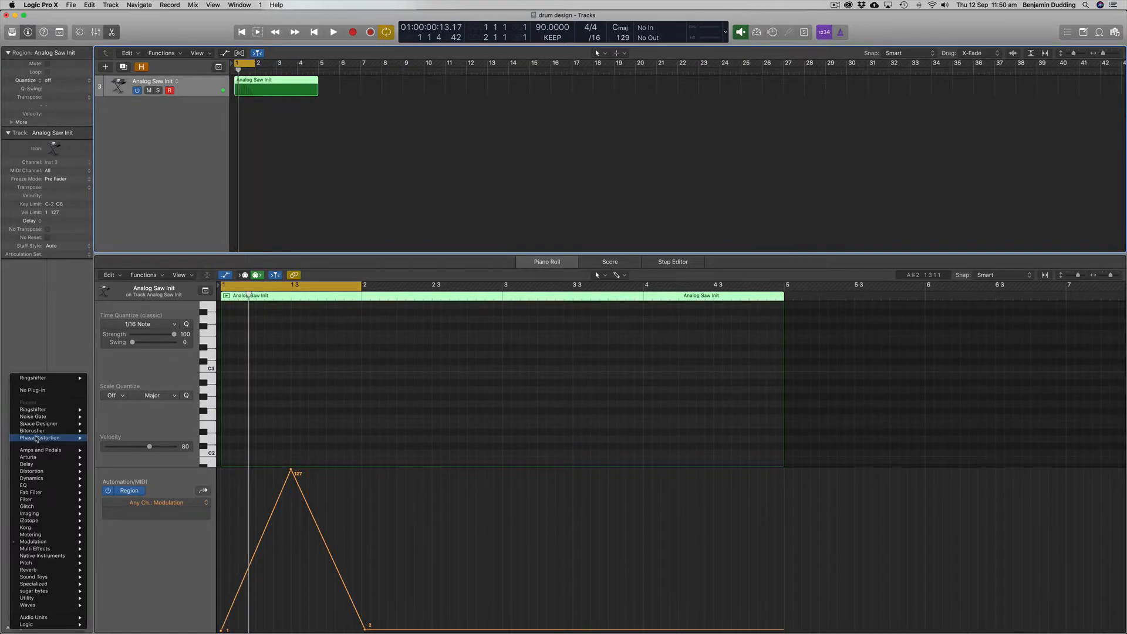
mouse_move(37, 436)
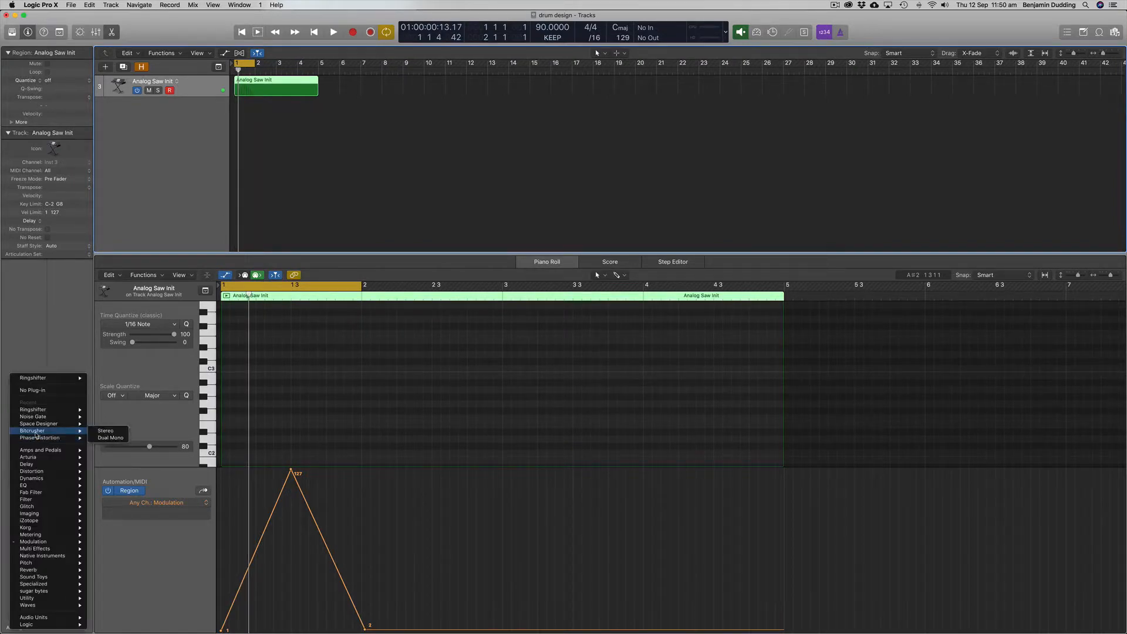
left_click(94, 431)
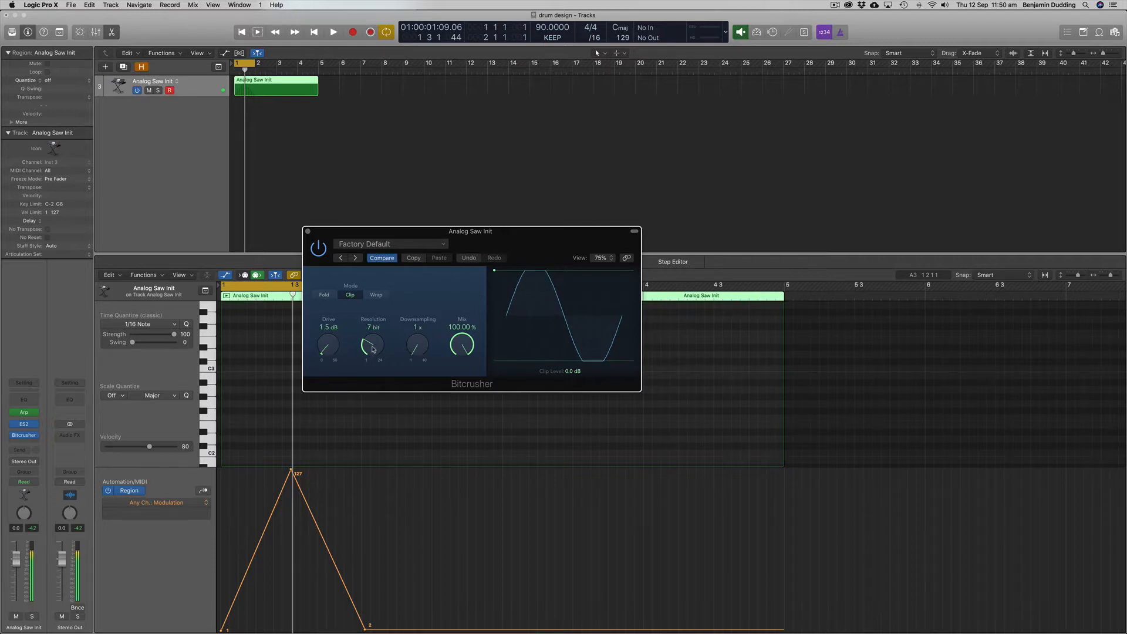
Set the Arpeggiator's rate to 1/8 and, with the loop playing, set the Bitcrusher to 8-bit resolution and 6x downsampling
left_click(24, 413)
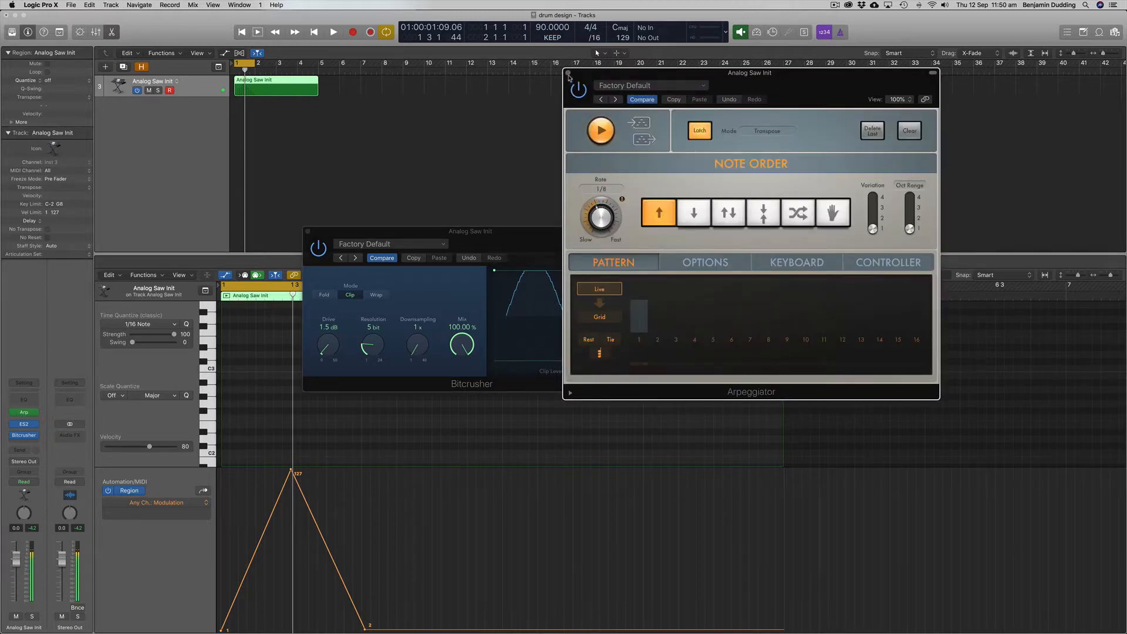
left_click(568, 74)
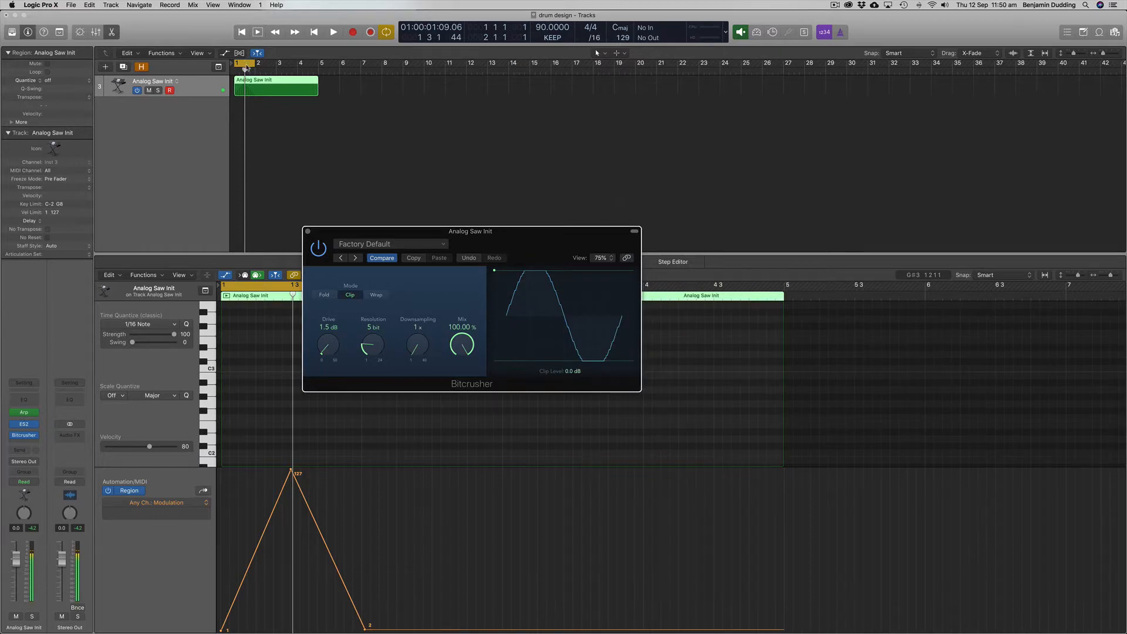
key("space")
mouse_move(417, 330)
left_mouse_down()
mouse_move(424, 310)
mouse_move(424, 328)
left_mouse_up()
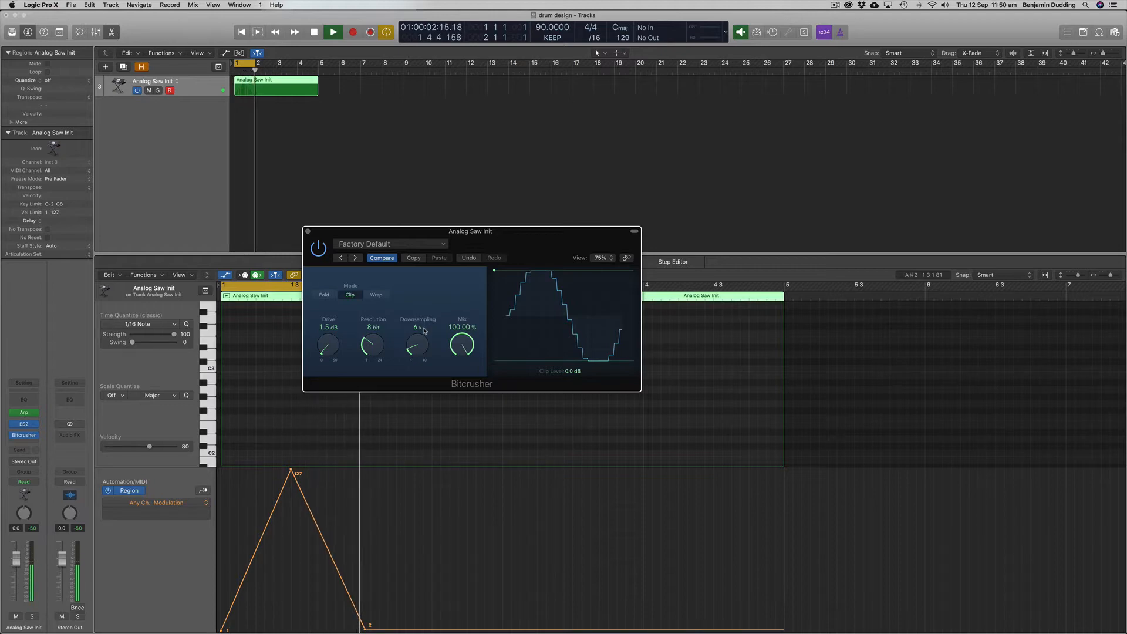
With the loop playing, reduce the Bitcrusher's mix to 2.25 %
left_click_drag(463, 346, 482, 448)
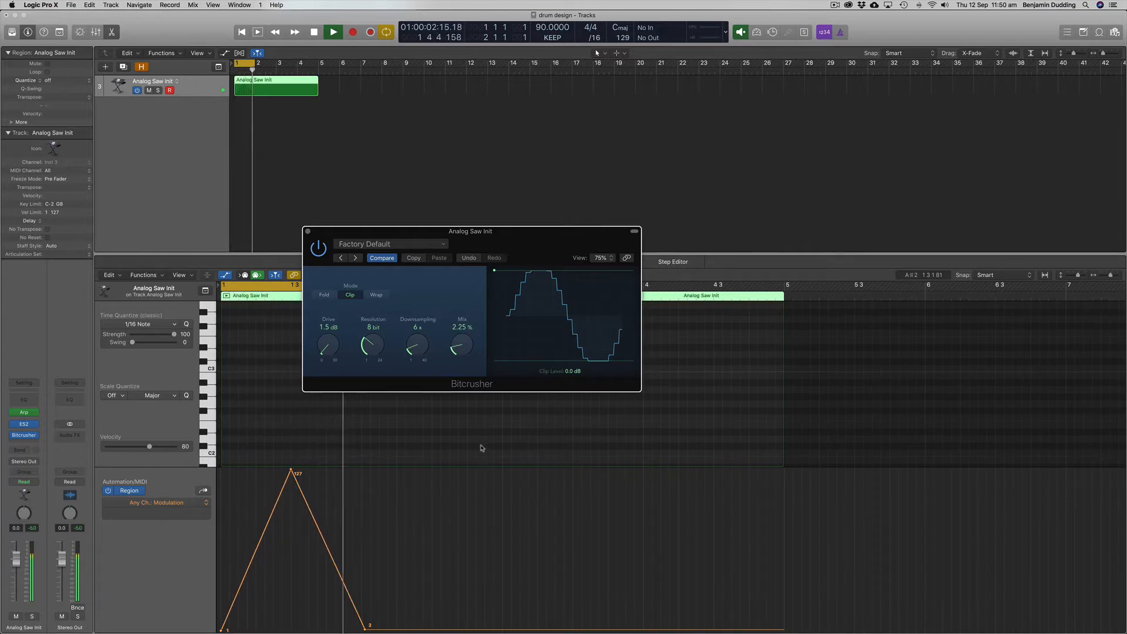
Insert a stereo Compressor after the Bitcrusher, then close both plug-in windows
left_click(29, 440)
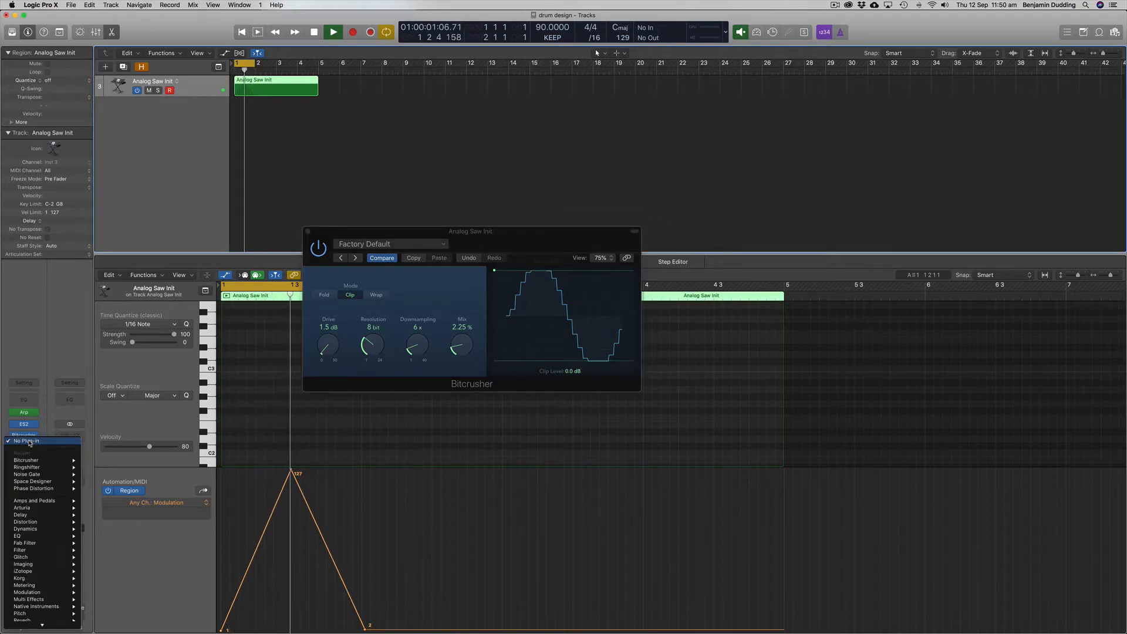
mouse_move(53, 529)
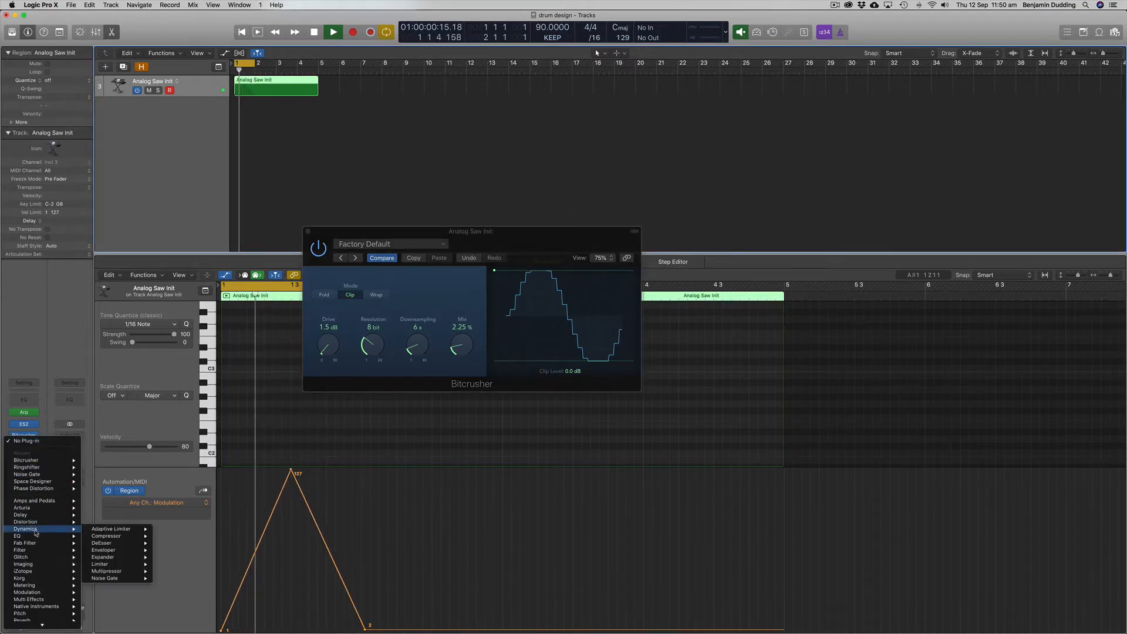
mouse_move(117, 536)
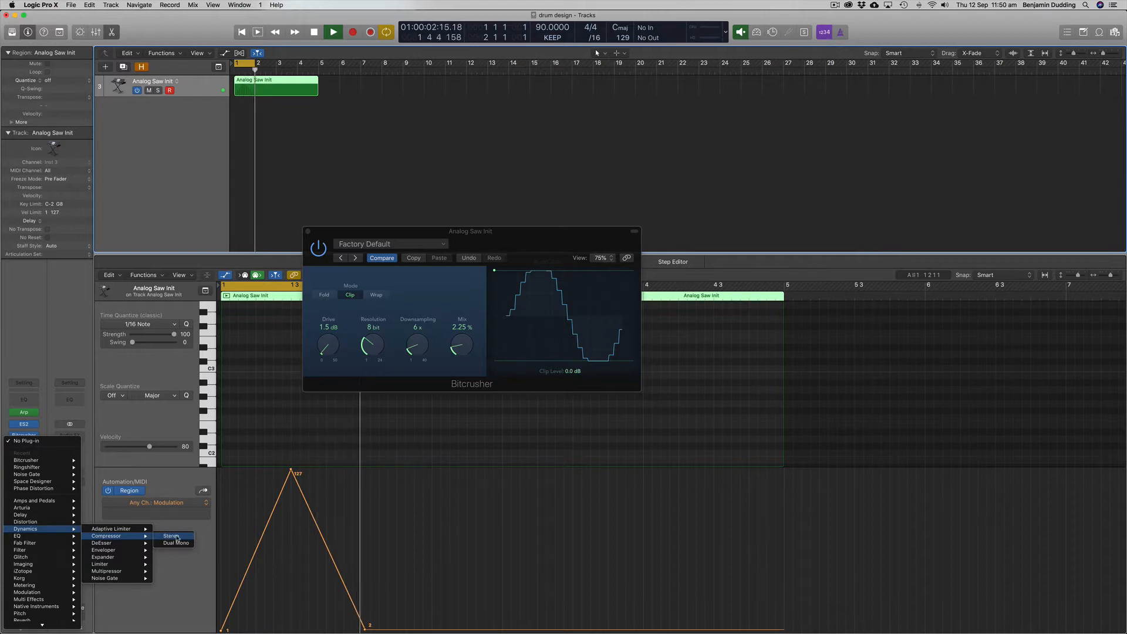
left_click(176, 536)
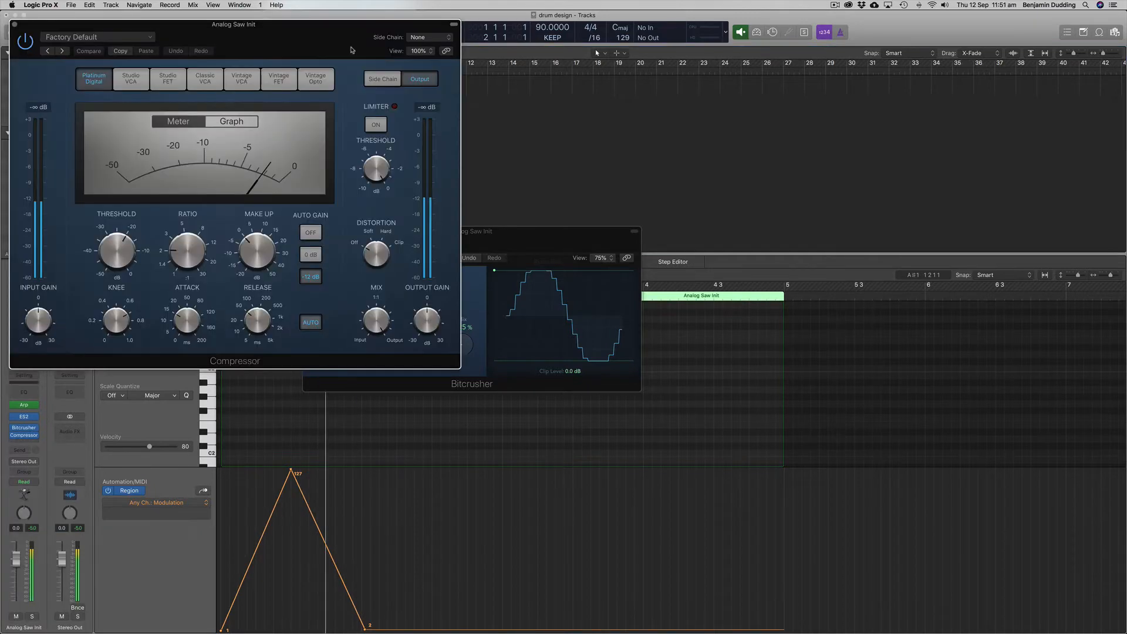
left_click_drag(273, 41, 725, 89)
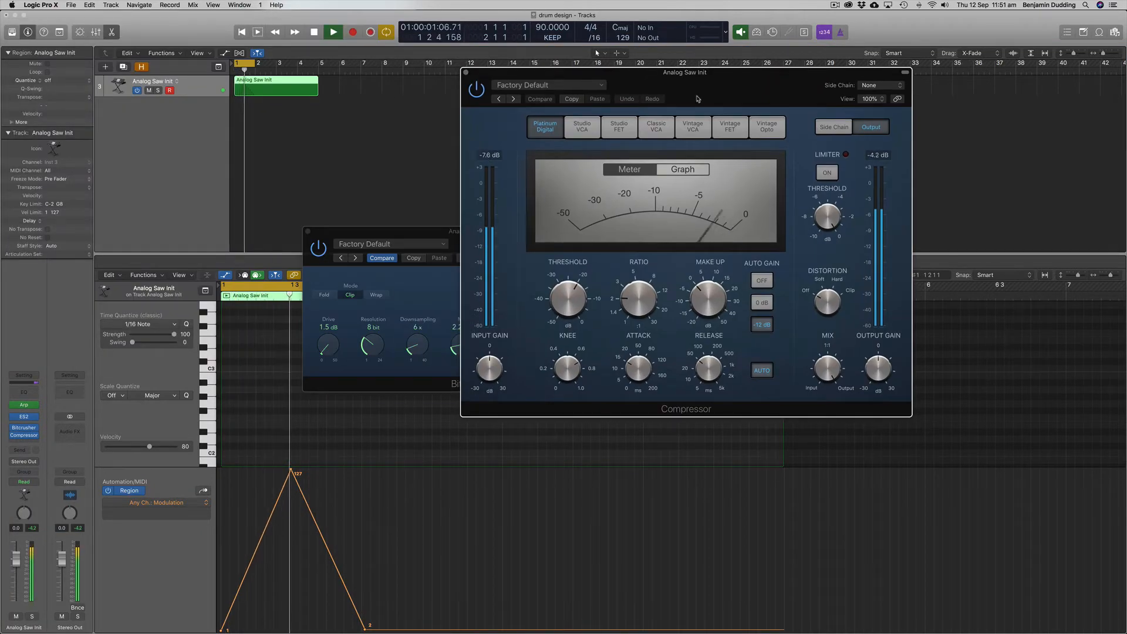
left_click(308, 233)
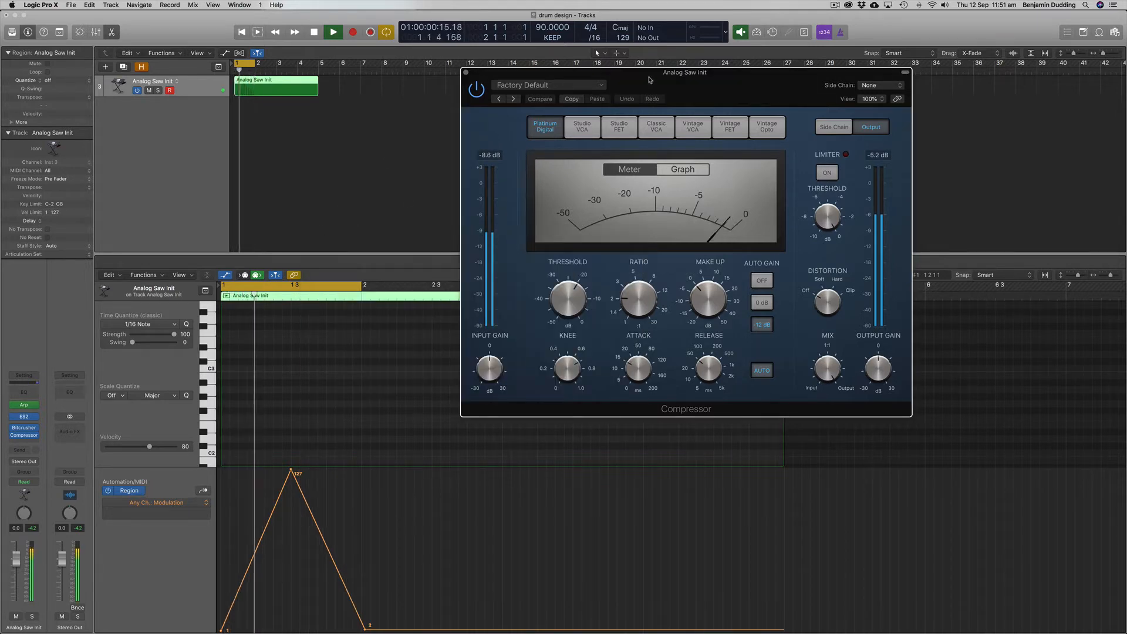
left_click_drag(649, 79, 492, 116)
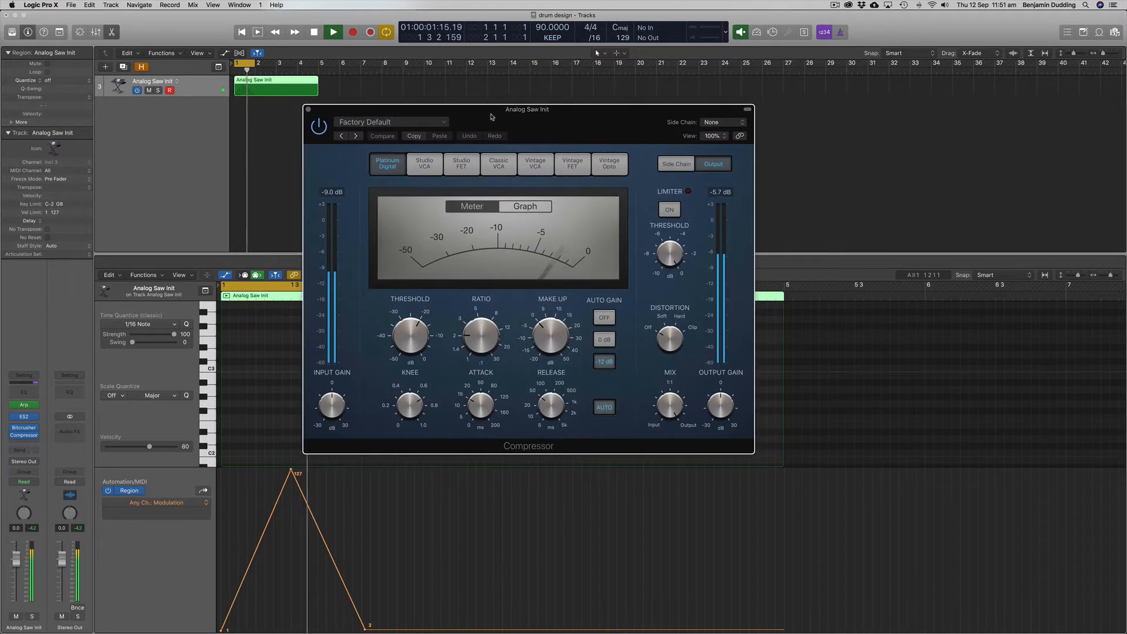
left_click(308, 110)
Replace the Compressor with a stereo Enveloper and move its window clear of the channel strip
left_click(35, 435)
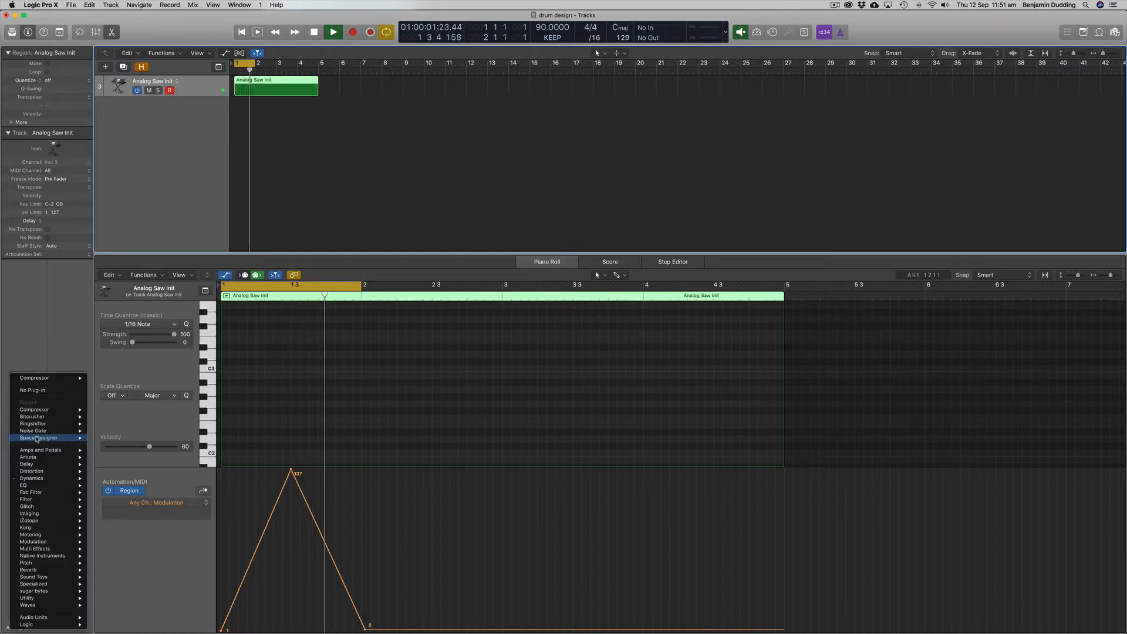
mouse_move(36, 432)
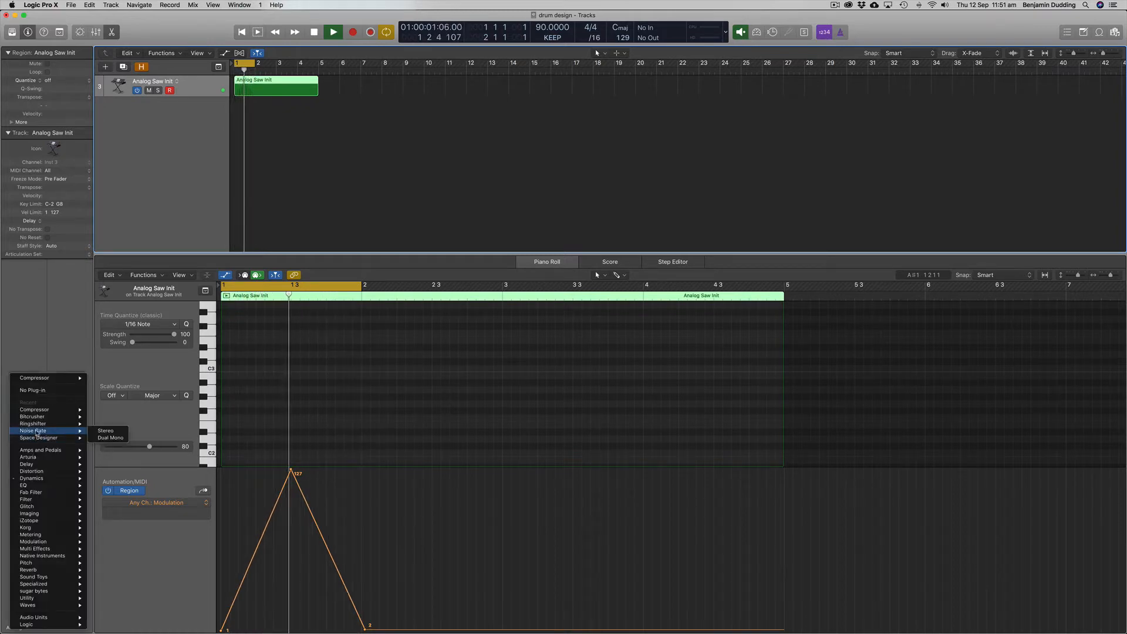
mouse_move(35, 478)
mouse_move(123, 480)
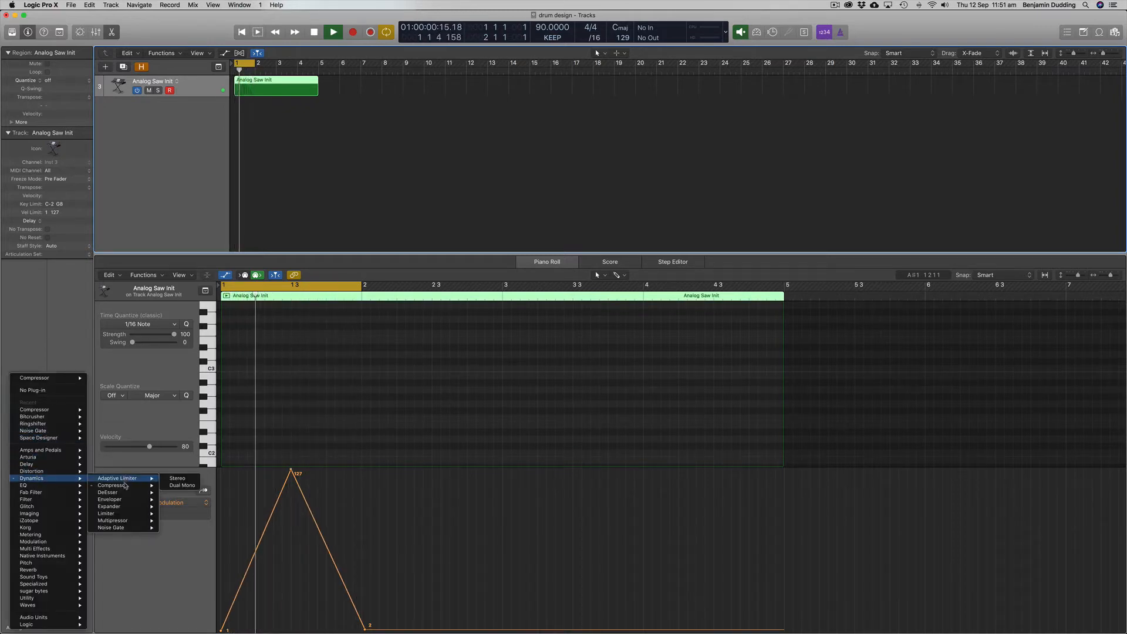
mouse_move(117, 499)
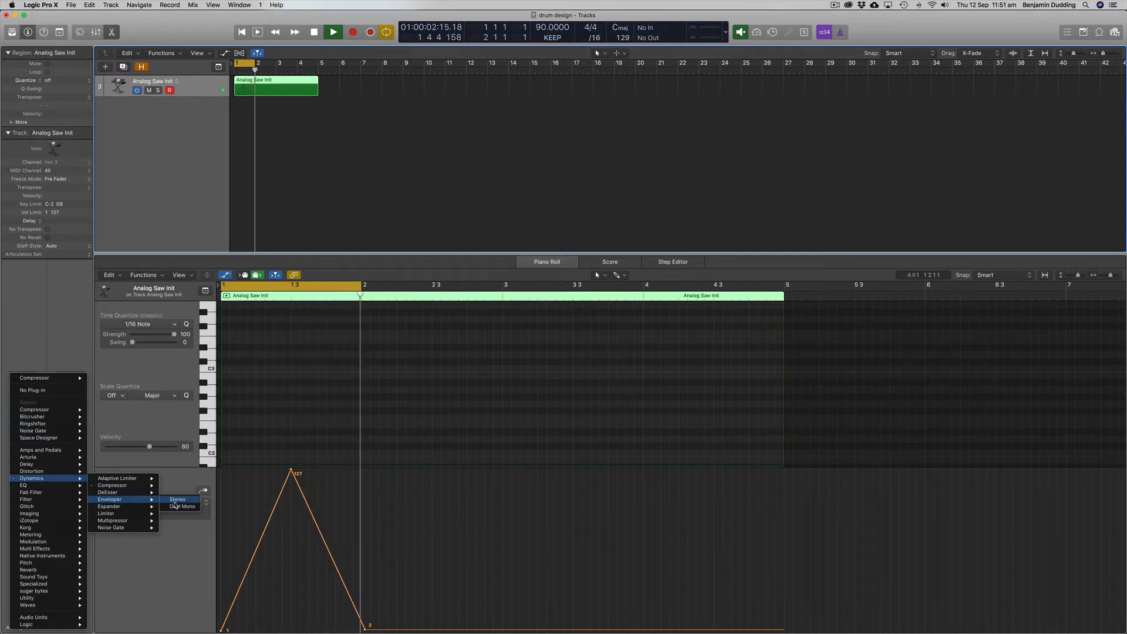
left_click(175, 500)
left_click_drag(151, 71, 705, 177)
Compare the Enveloper's Room Killer and Add More Attack presets with the loop playing, keep Add More Attack, and close the plug-in window
left_click(661, 181)
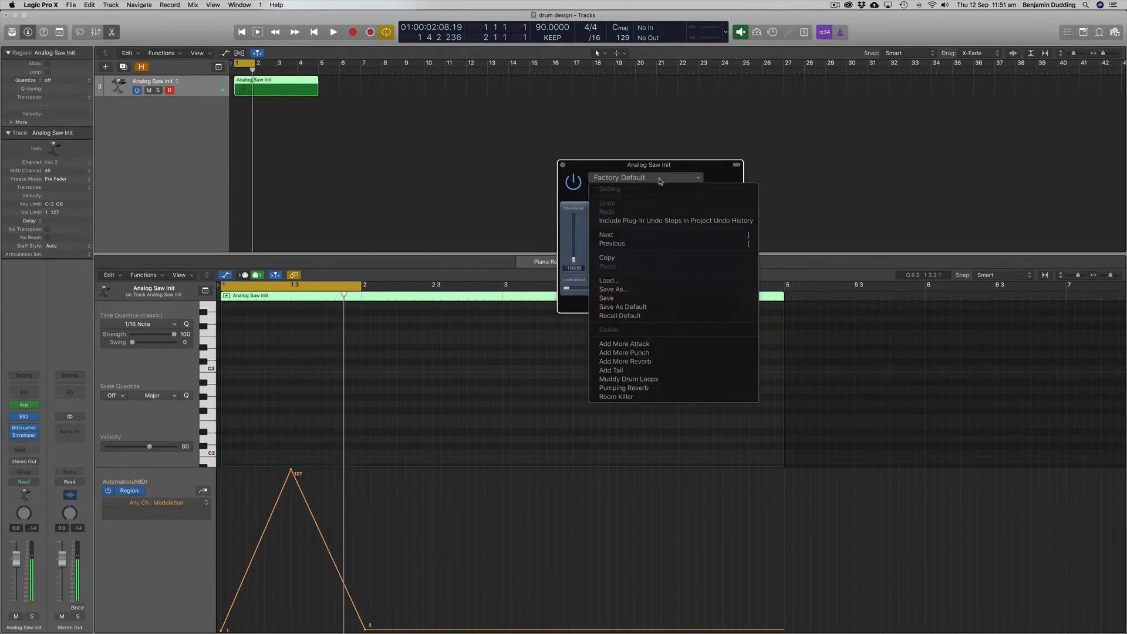
left_click(653, 397)
key("space")
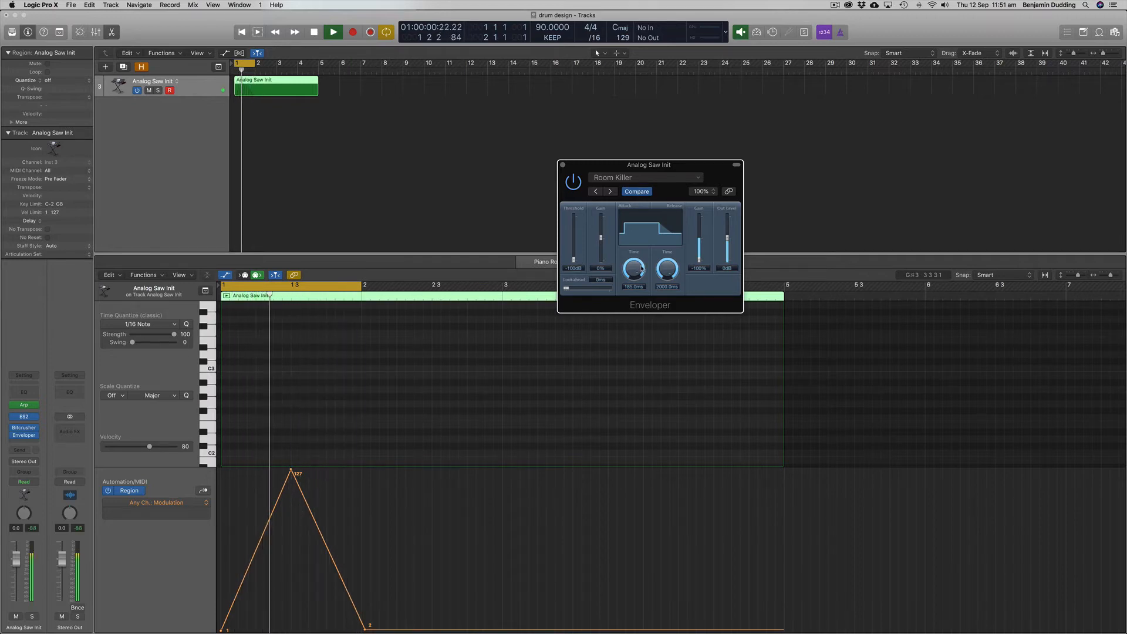
left_click(632, 178)
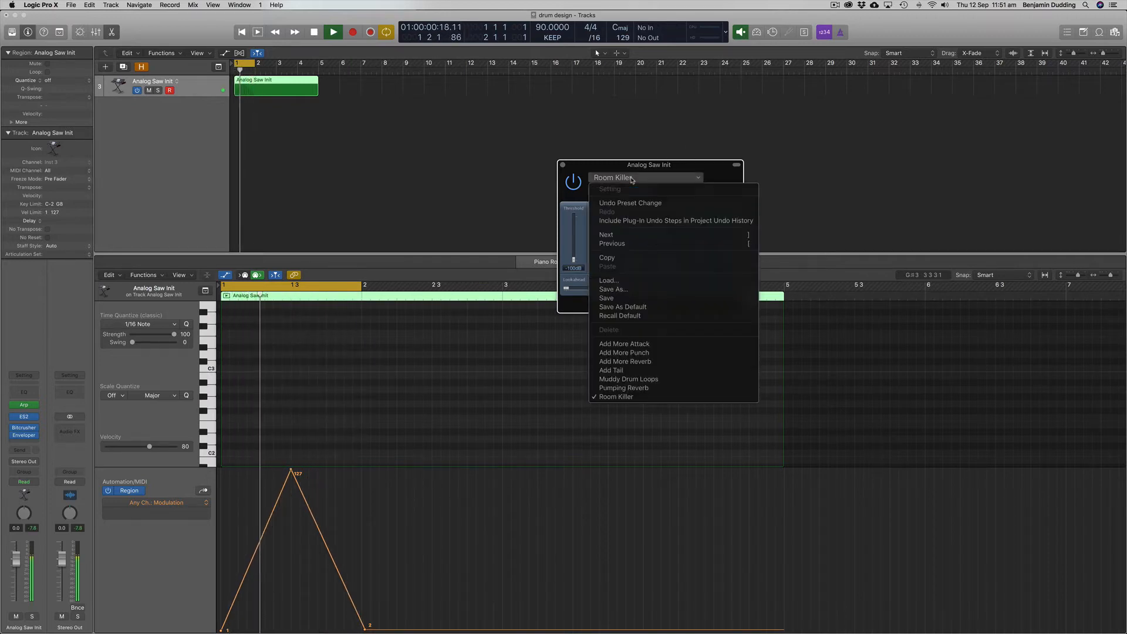
left_click(634, 345)
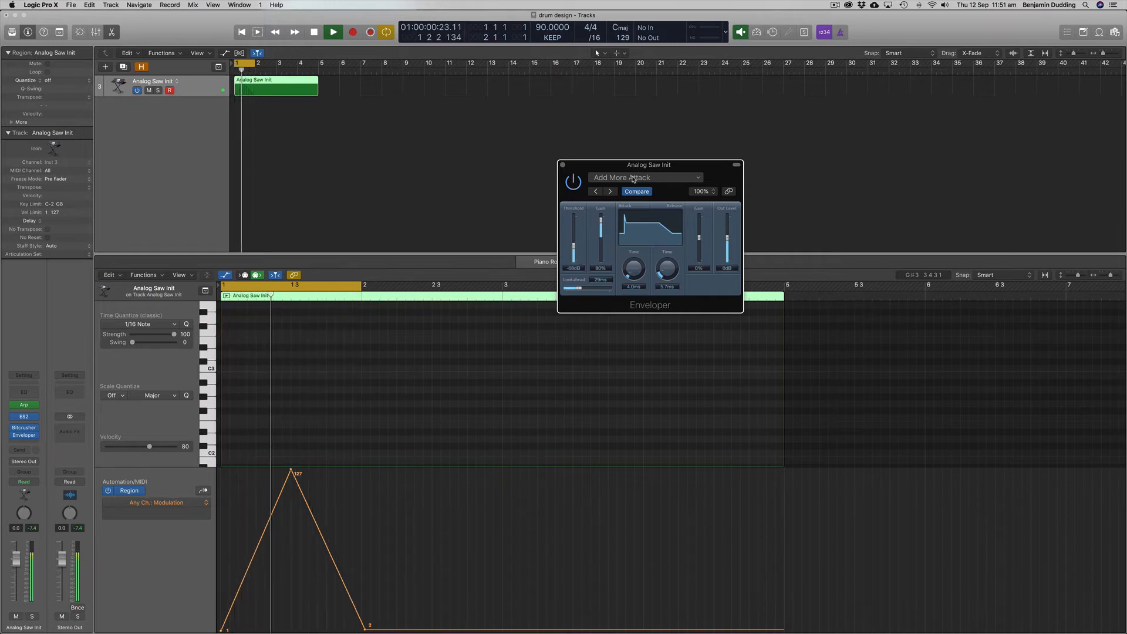
left_click(633, 178)
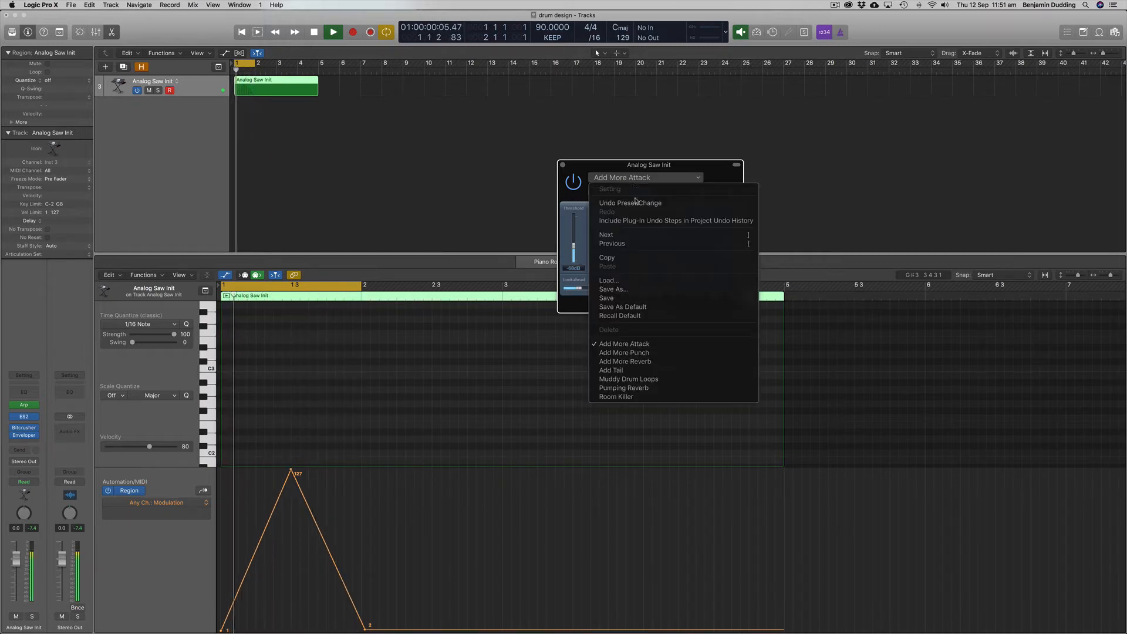
left_click(640, 397)
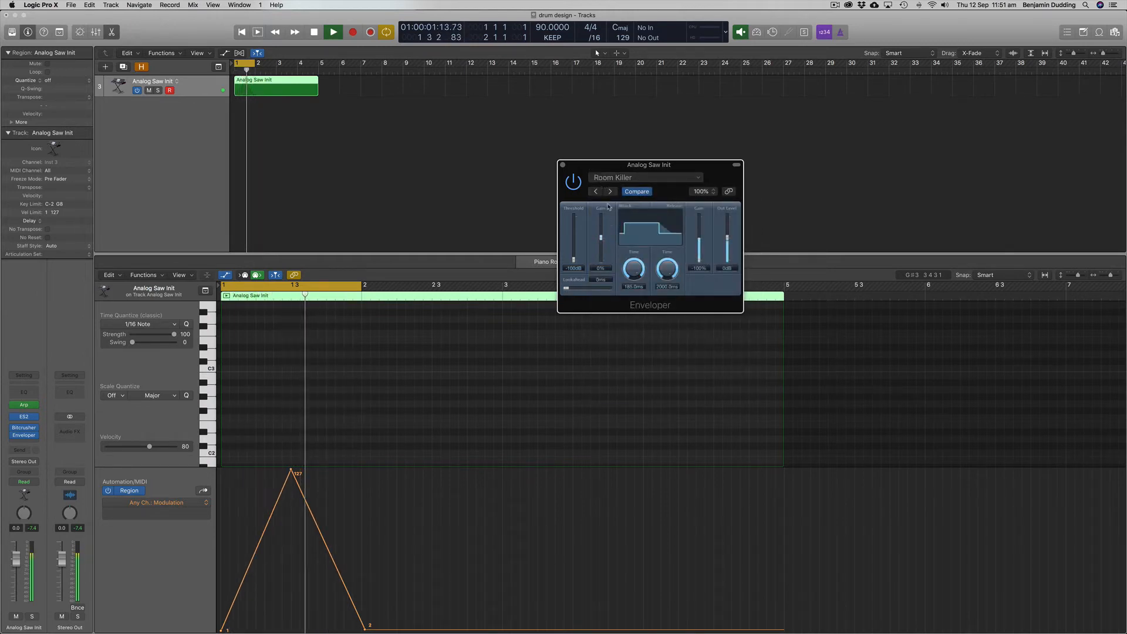
left_click(610, 178)
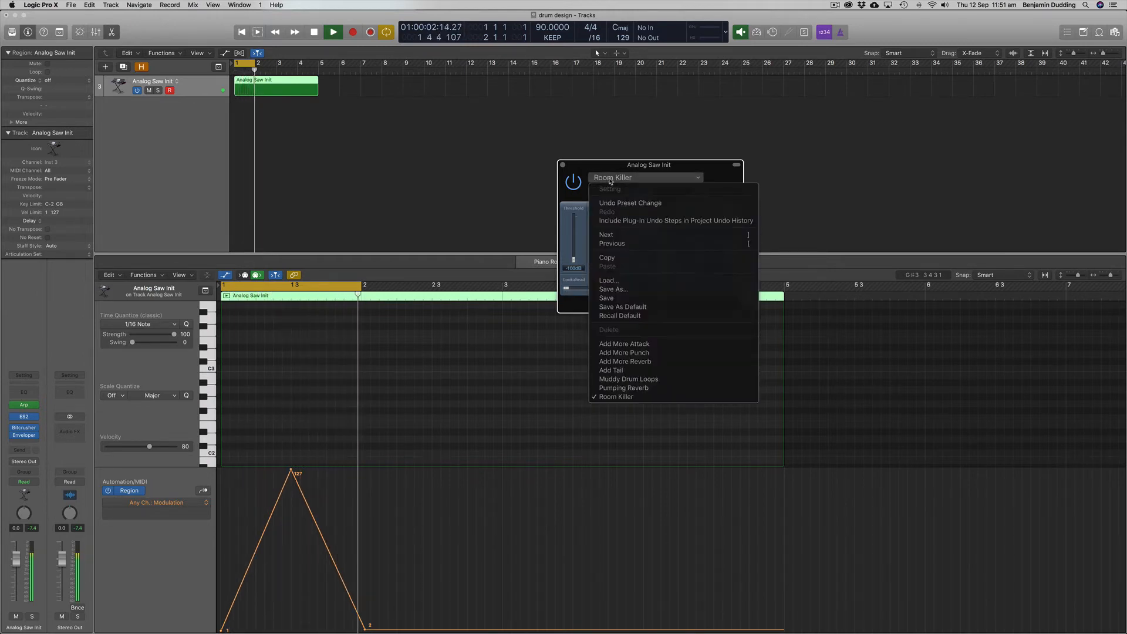
left_click(624, 344)
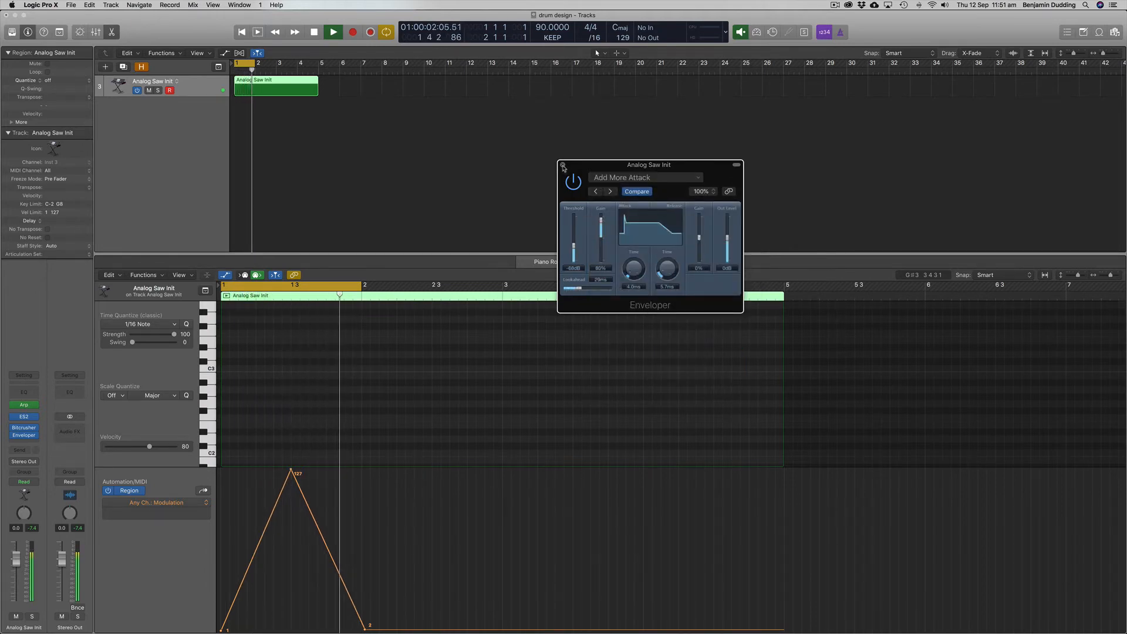
left_click(563, 166)
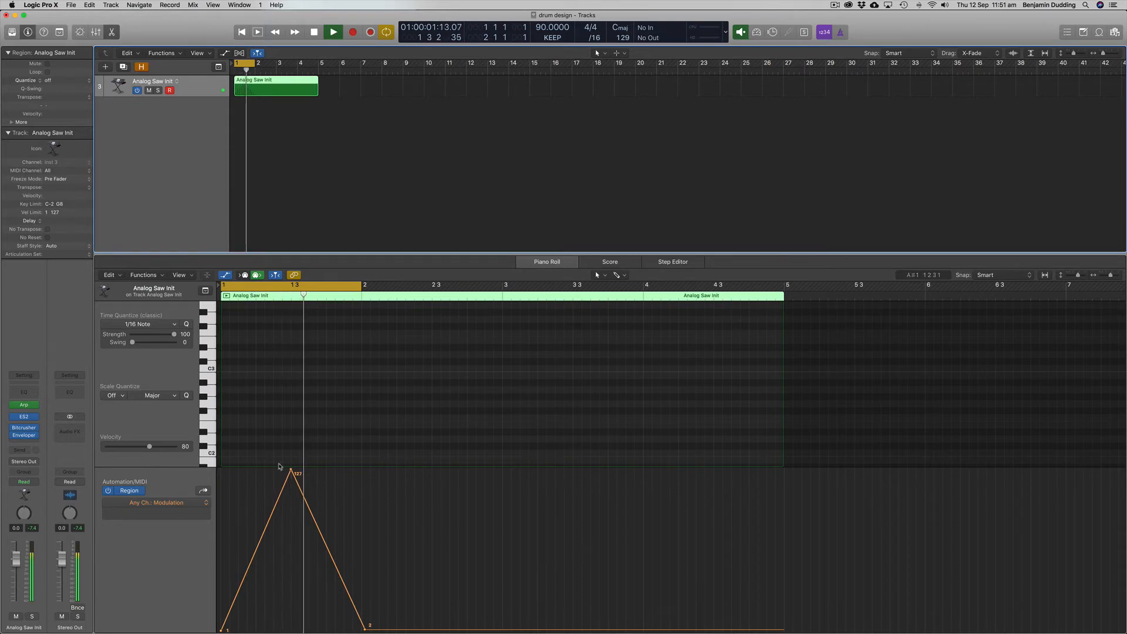
Lower the peak of the region's modulation automation to 71 and stop playback
left_click_drag(290, 470, 293, 545)
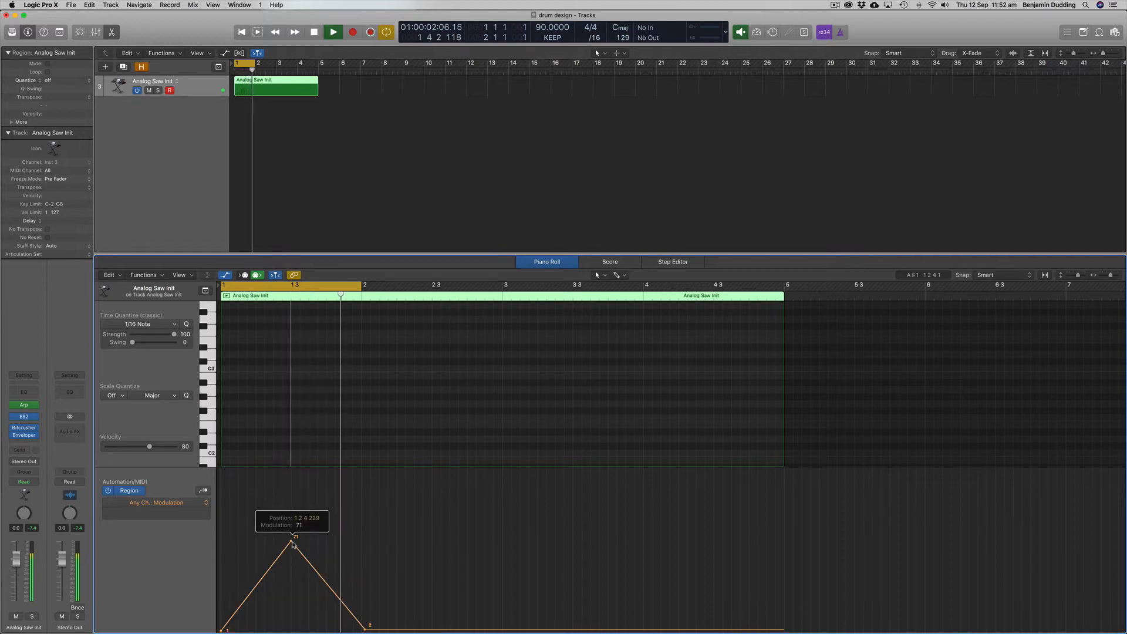
key("space")
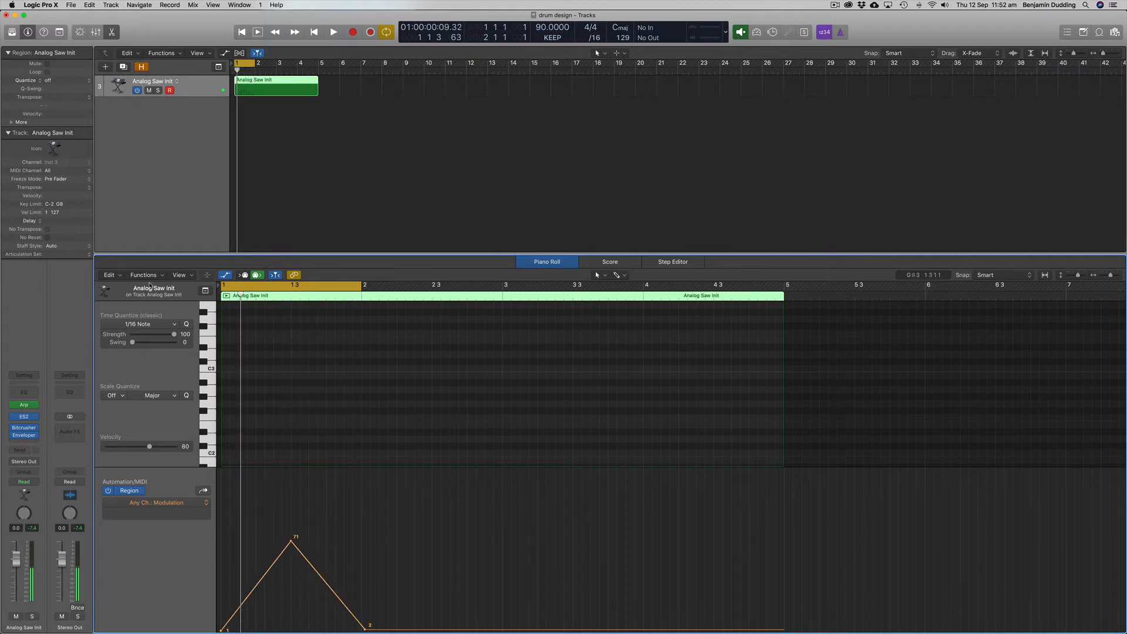
Insert a stereo Space Designer reverb after the Enveloper
left_click(30, 445)
scroll(35, 575, "down", 3)
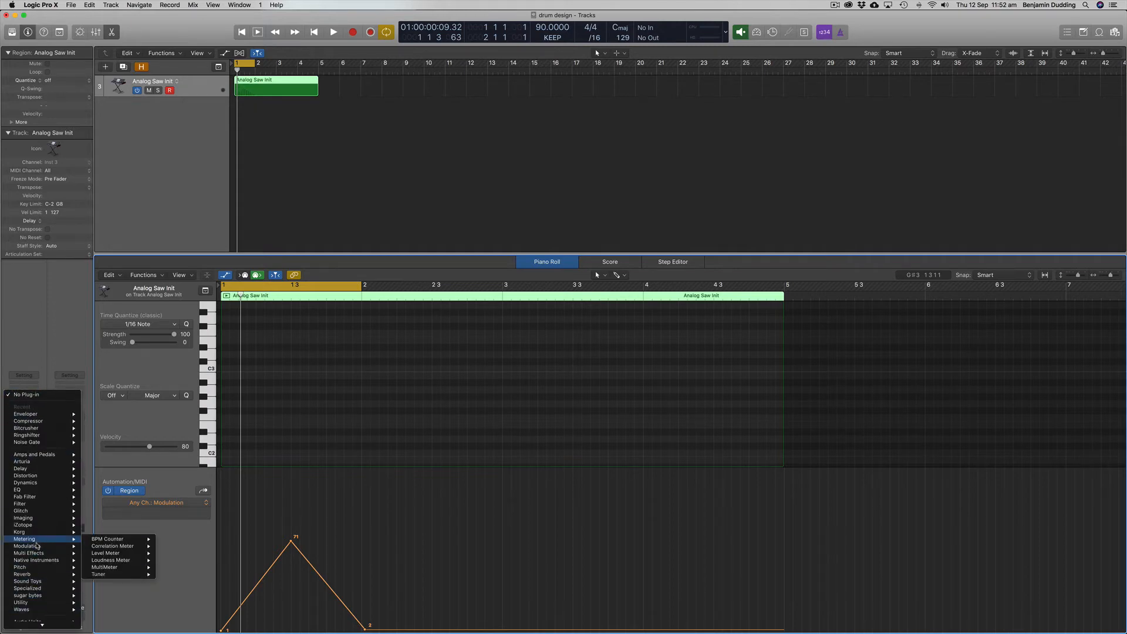
mouse_move(34, 575)
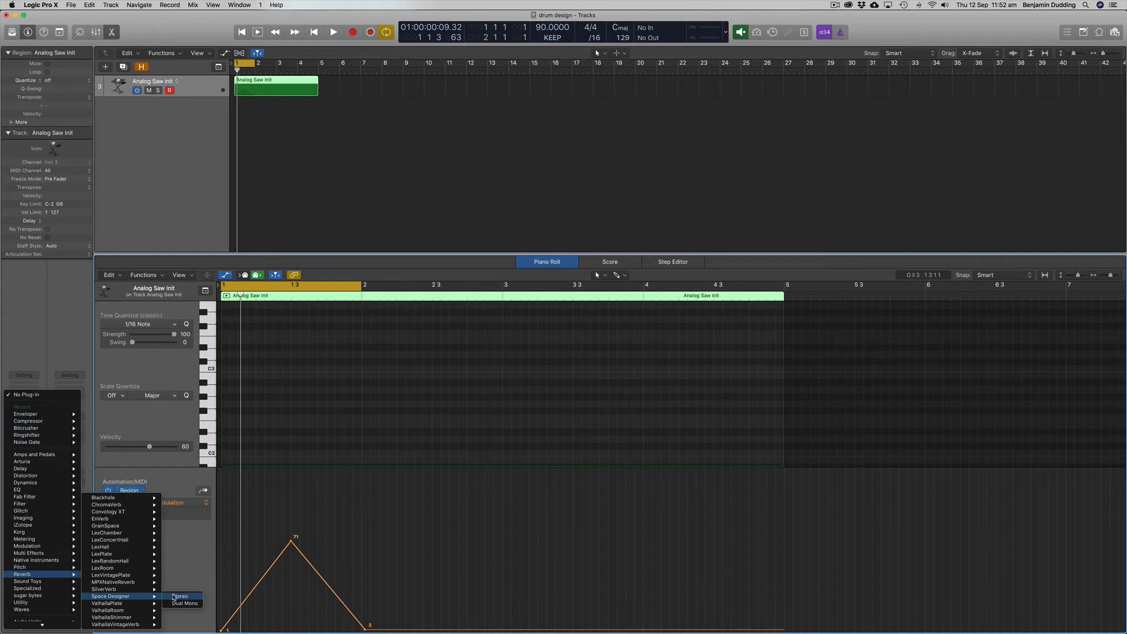
left_click(176, 596)
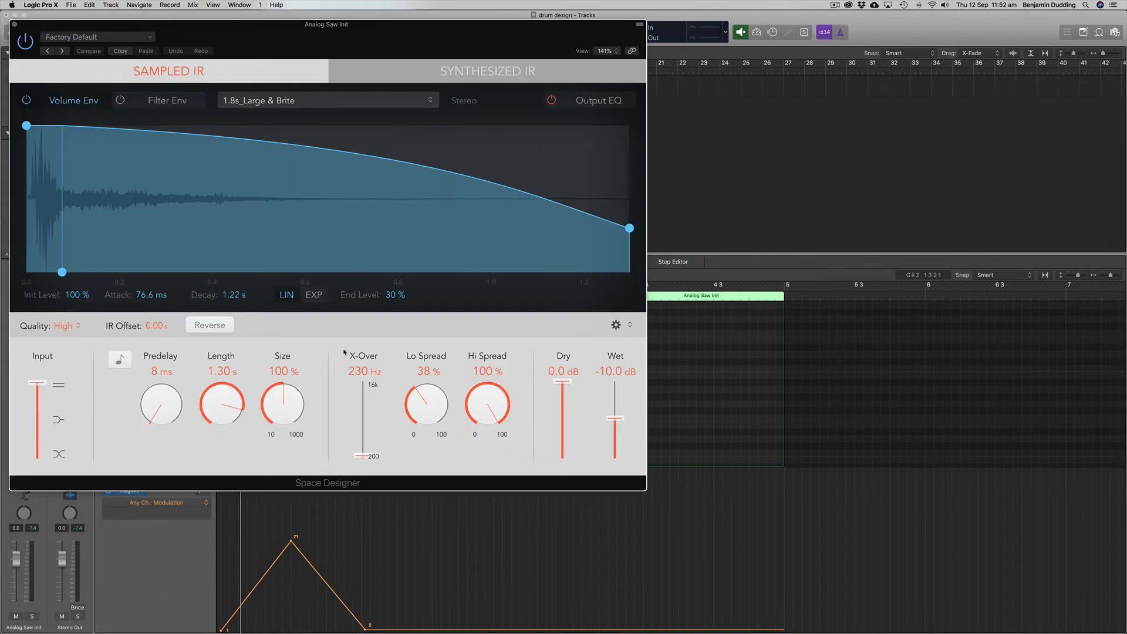
Load Space Designer's 0.3s Drum Booth Three preset from the small room spaces and audition it with the loop
left_click(91, 36)
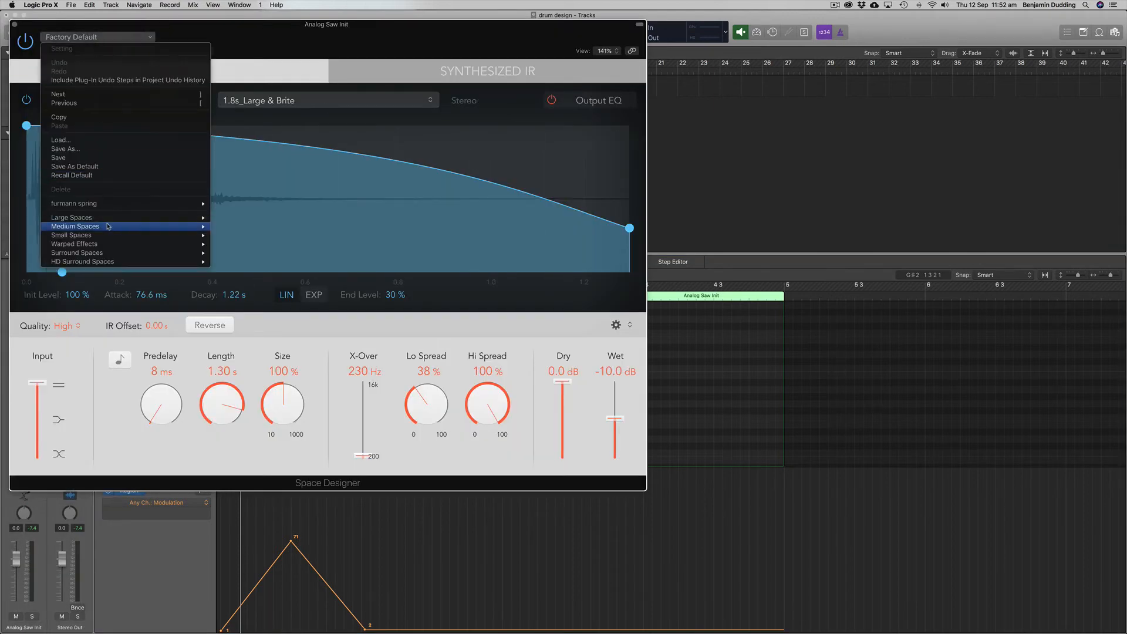
mouse_move(108, 235)
mouse_move(259, 236)
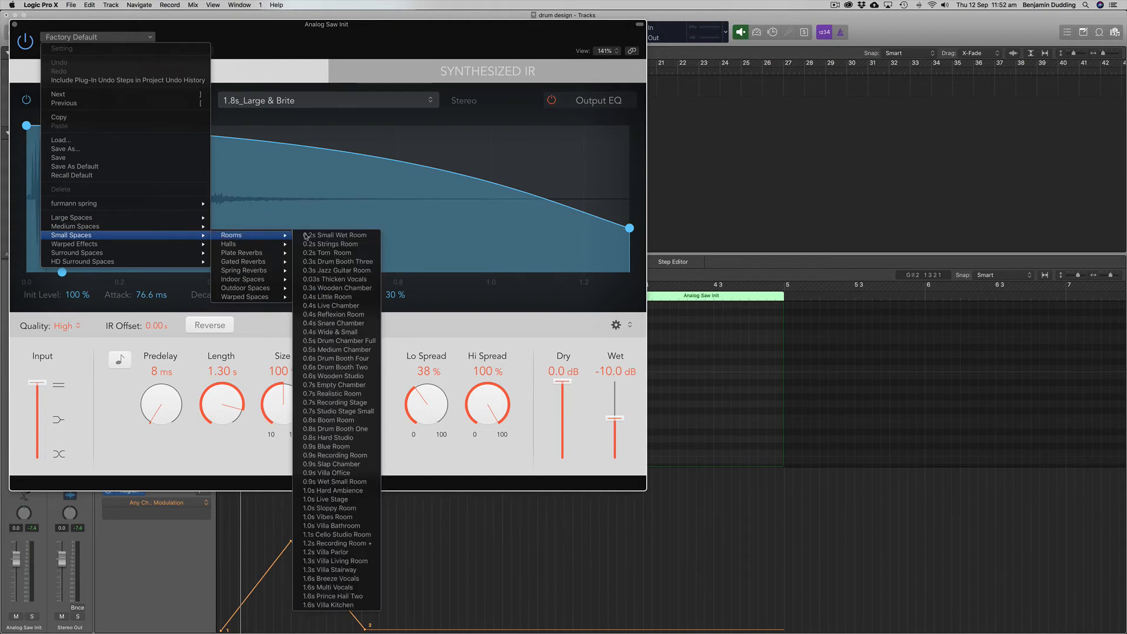
left_click(331, 262)
left_click_drag(286, 31, 633, 142)
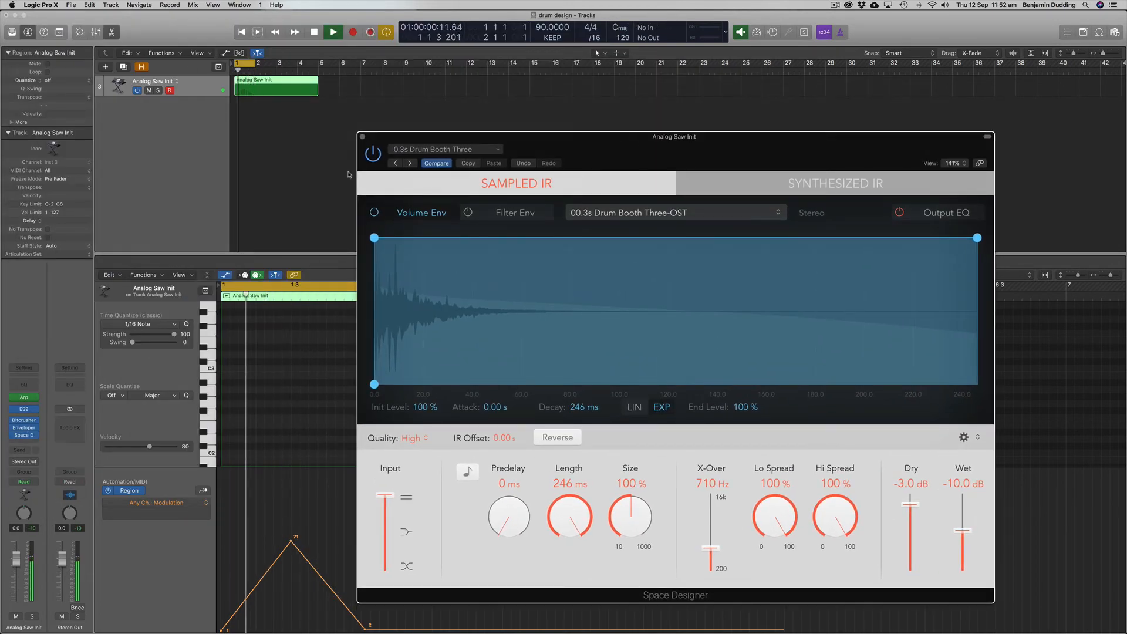
left_click(186, 129)
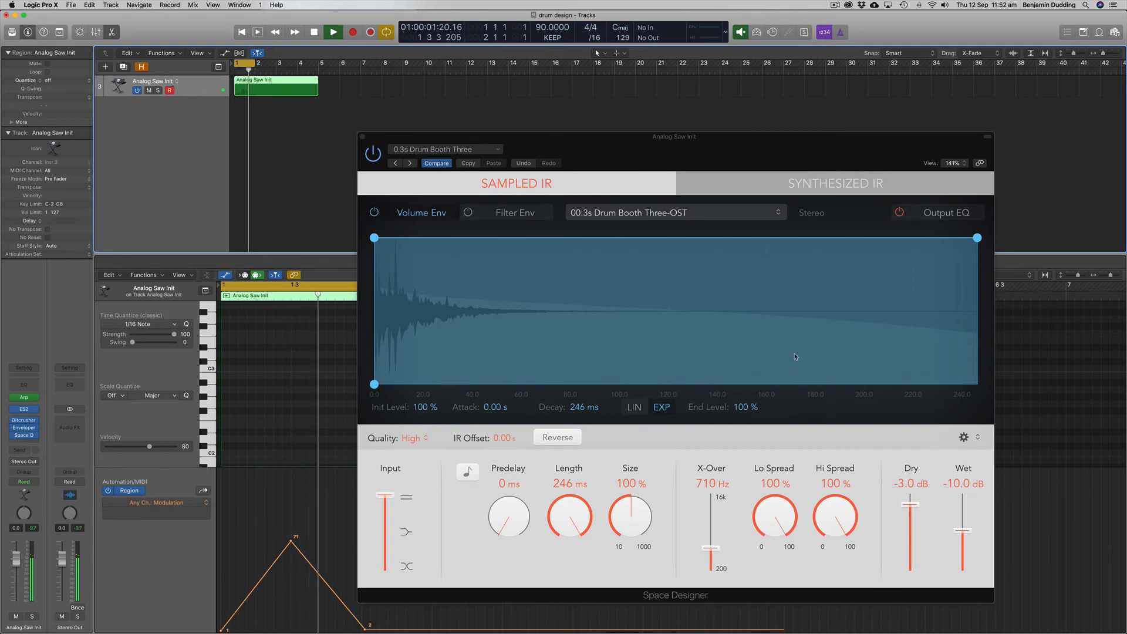
key("space")
left_click(834, 5)
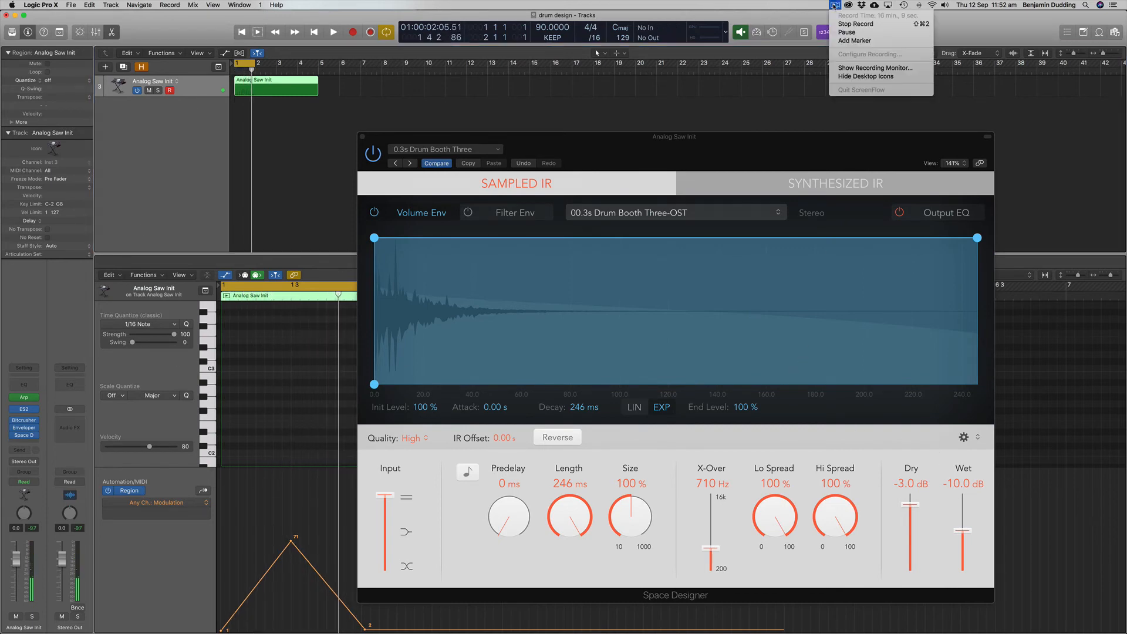
left_click(855, 24)
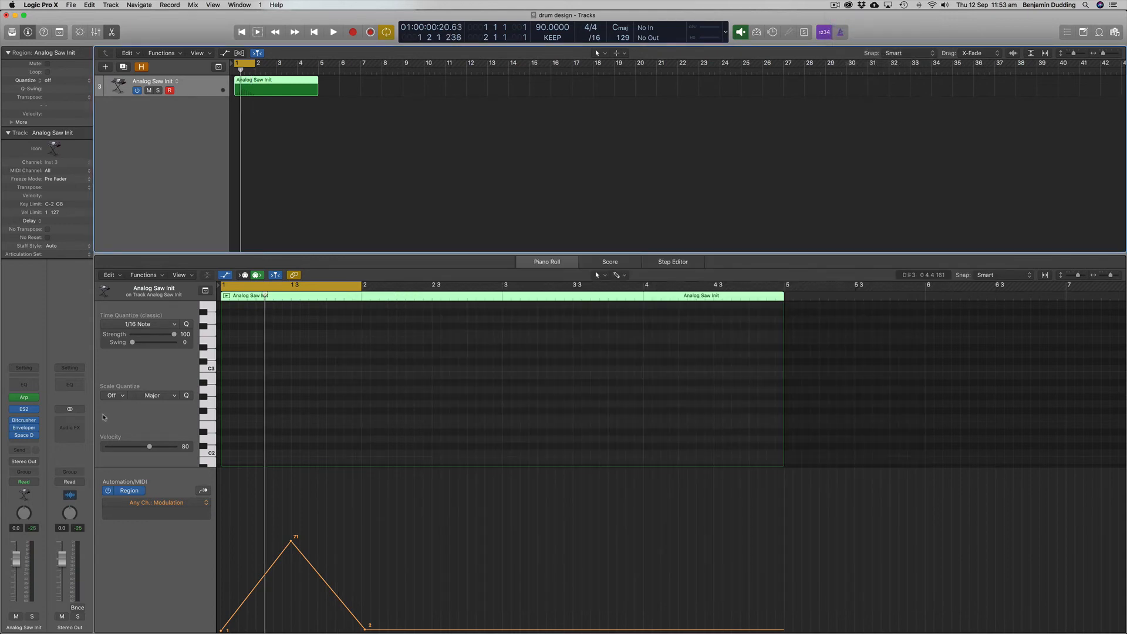
Reopen Space Designer with the loop playing and load the 0.5s Drum Chamber Full preset from the small room spaces
left_click(26, 438)
key("space")
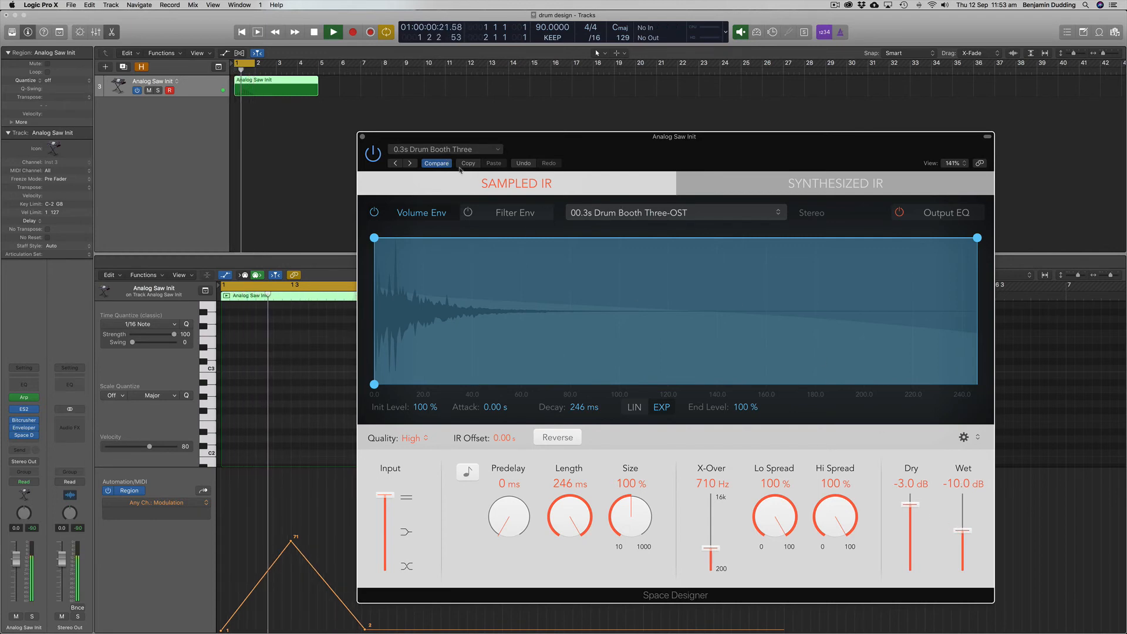
left_click(445, 149)
mouse_move(451, 348)
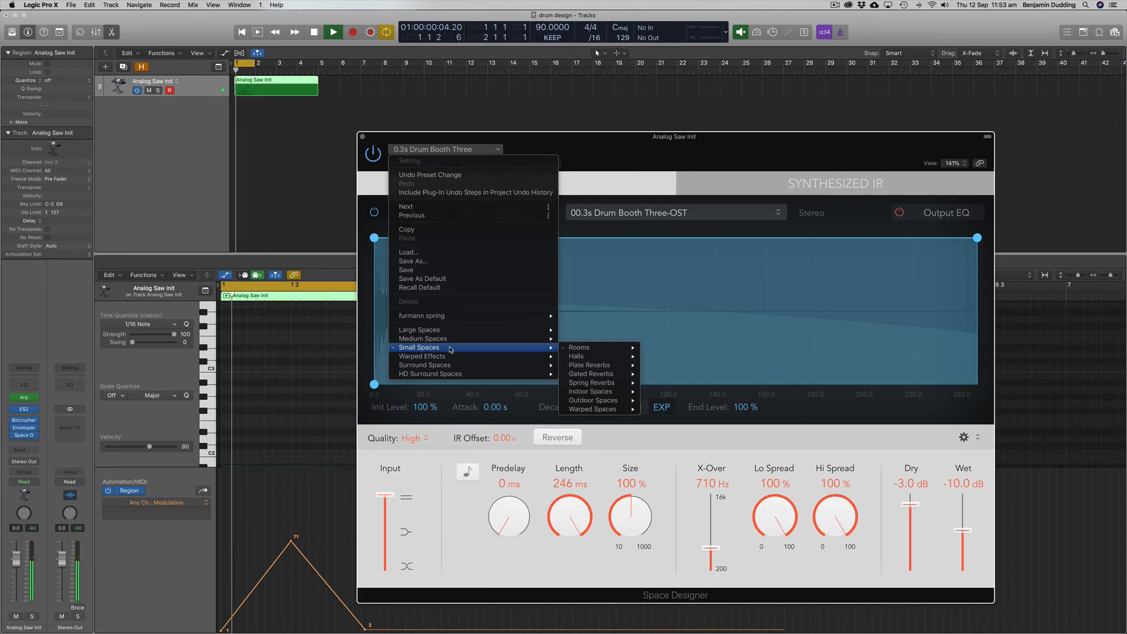
mouse_move(587, 348)
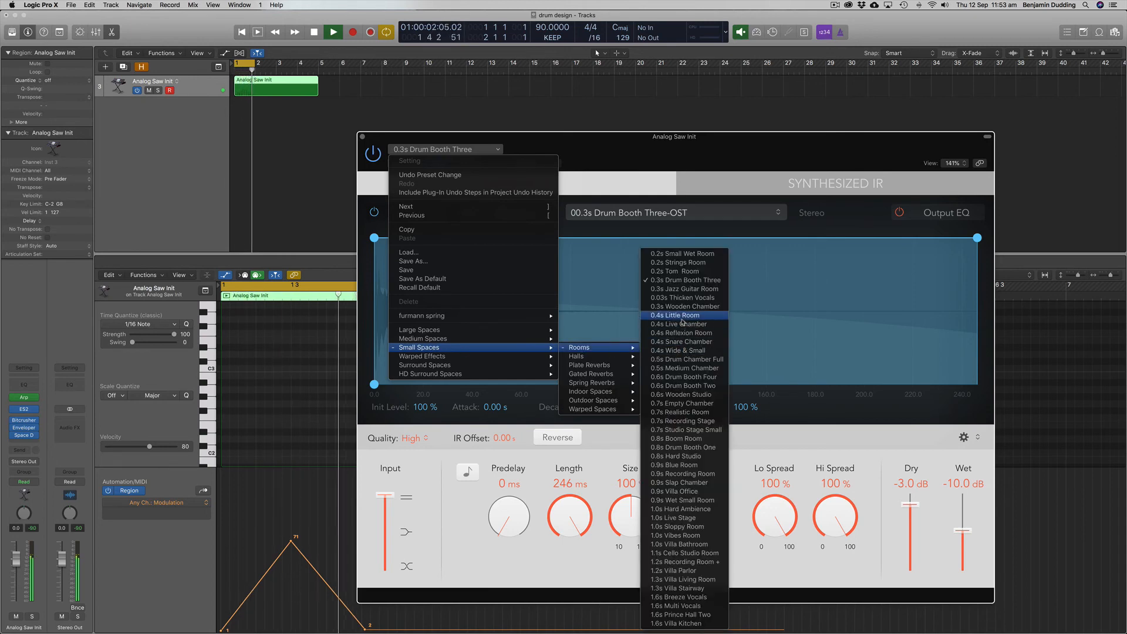
left_click(687, 359)
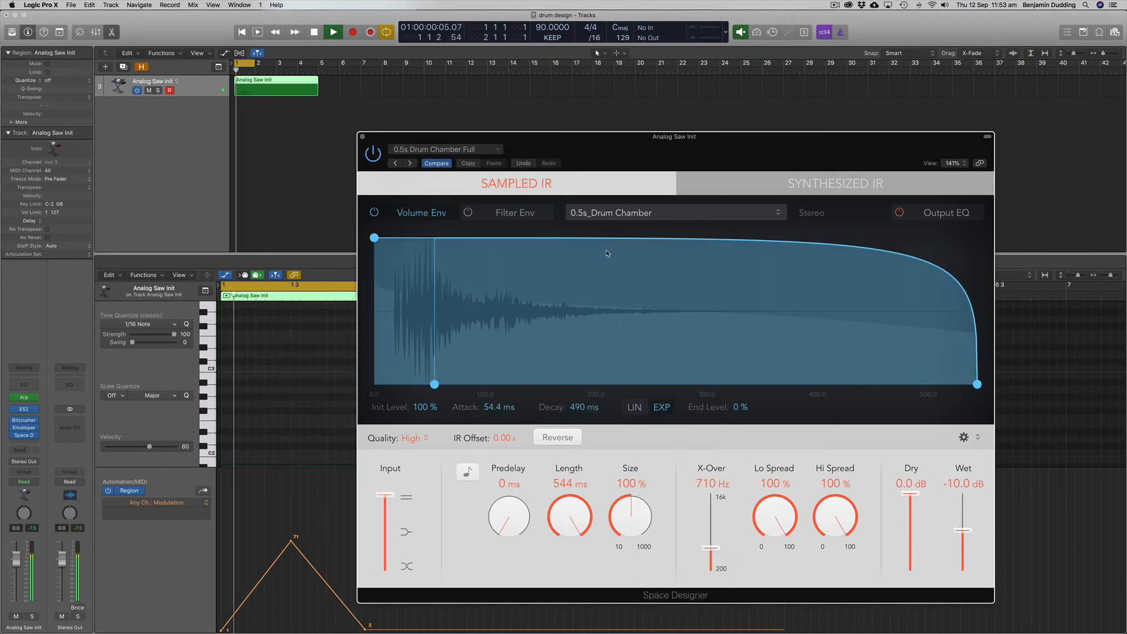
Set Space Designer's predelay to 20 ms and its wet level to -28 dB, close the plug-in window and stop playback
left_click_drag(963, 530, 958, 553)
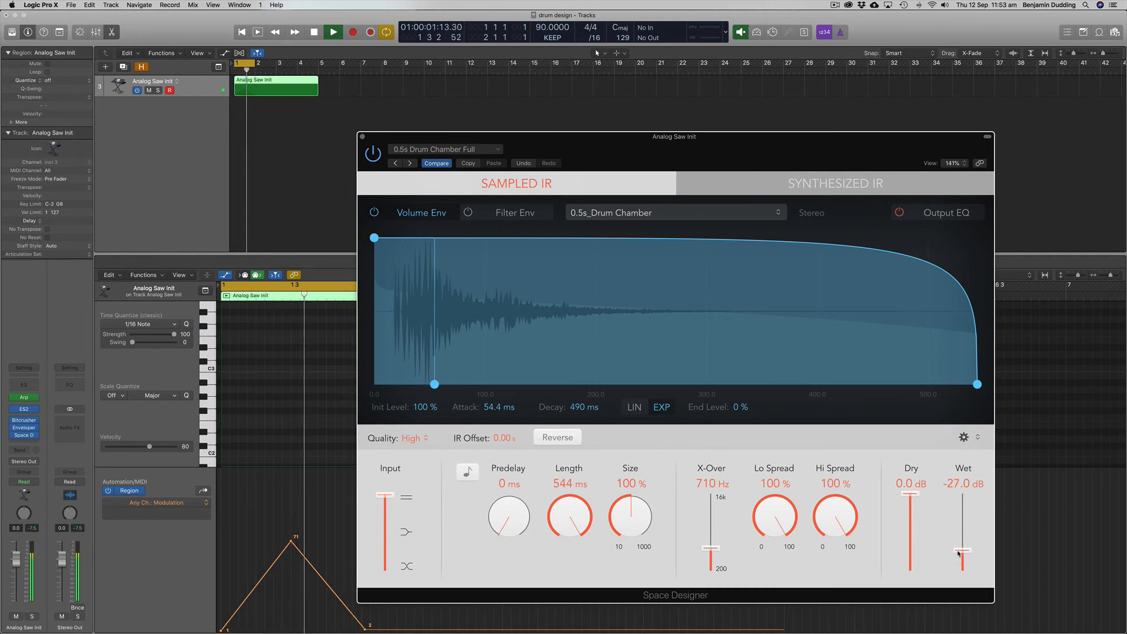
left_click_drag(508, 524, 505, 520)
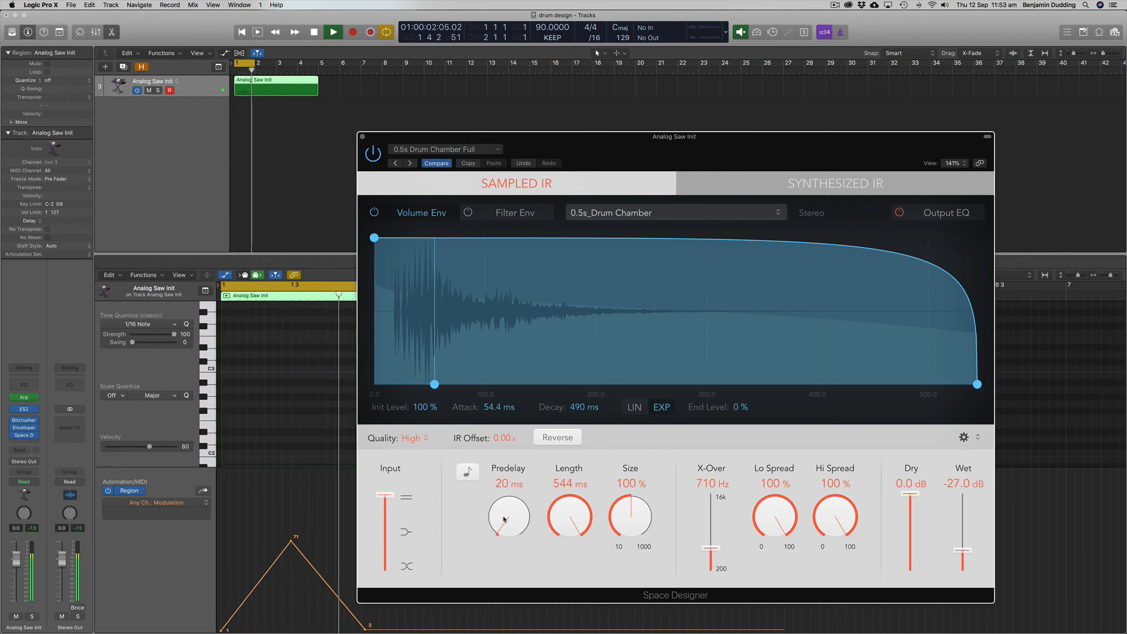
left_click_drag(963, 550, 963, 552)
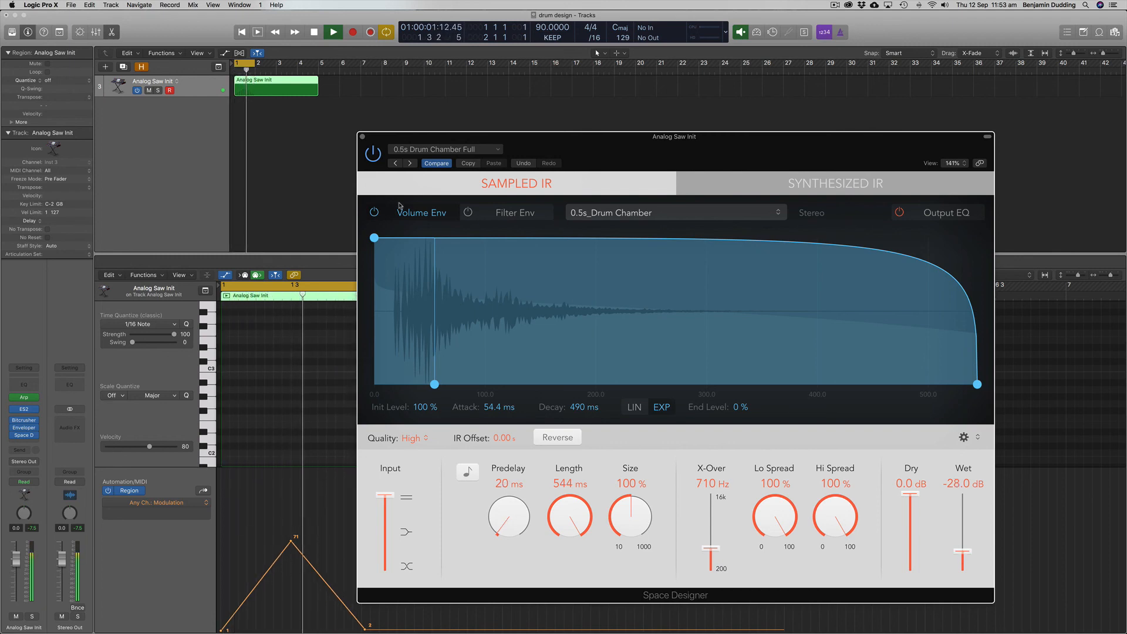
left_click(364, 137)
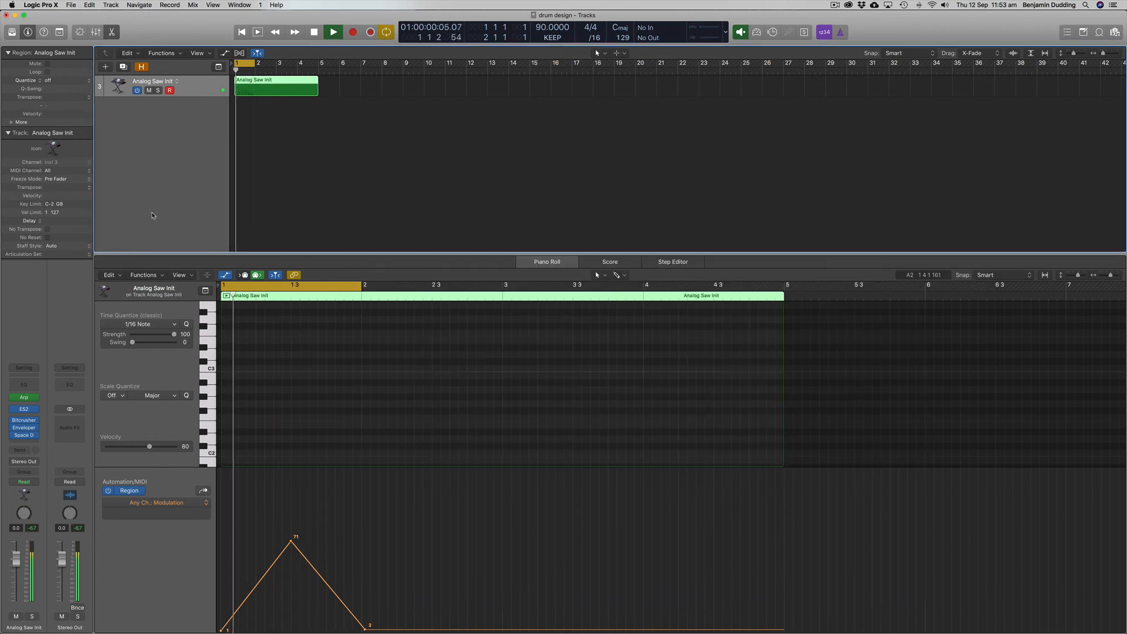
key("space")
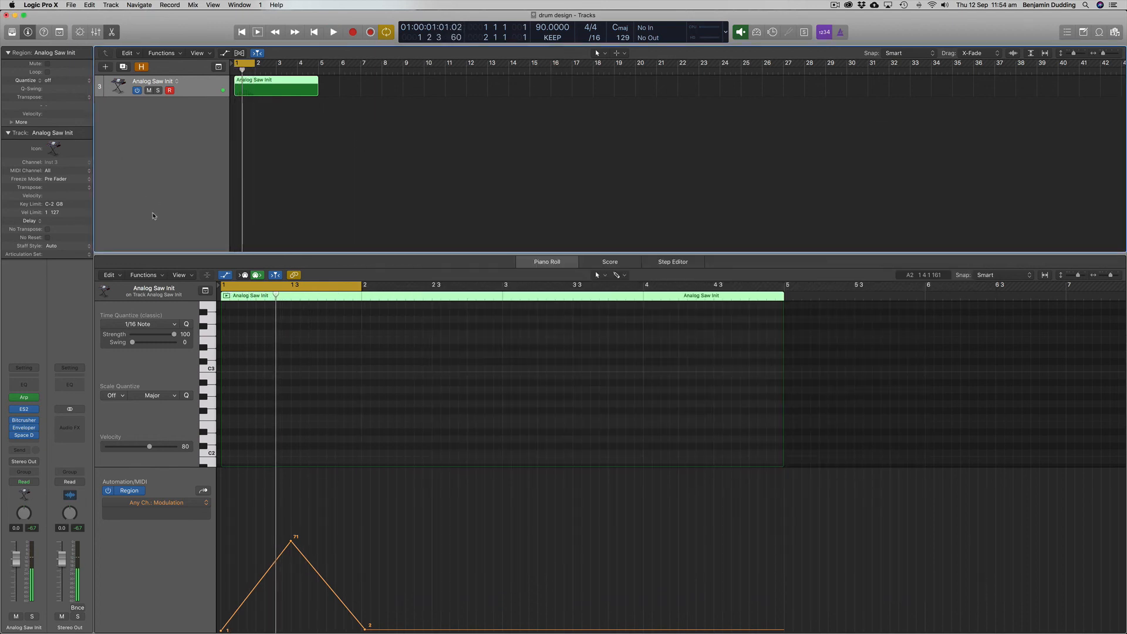